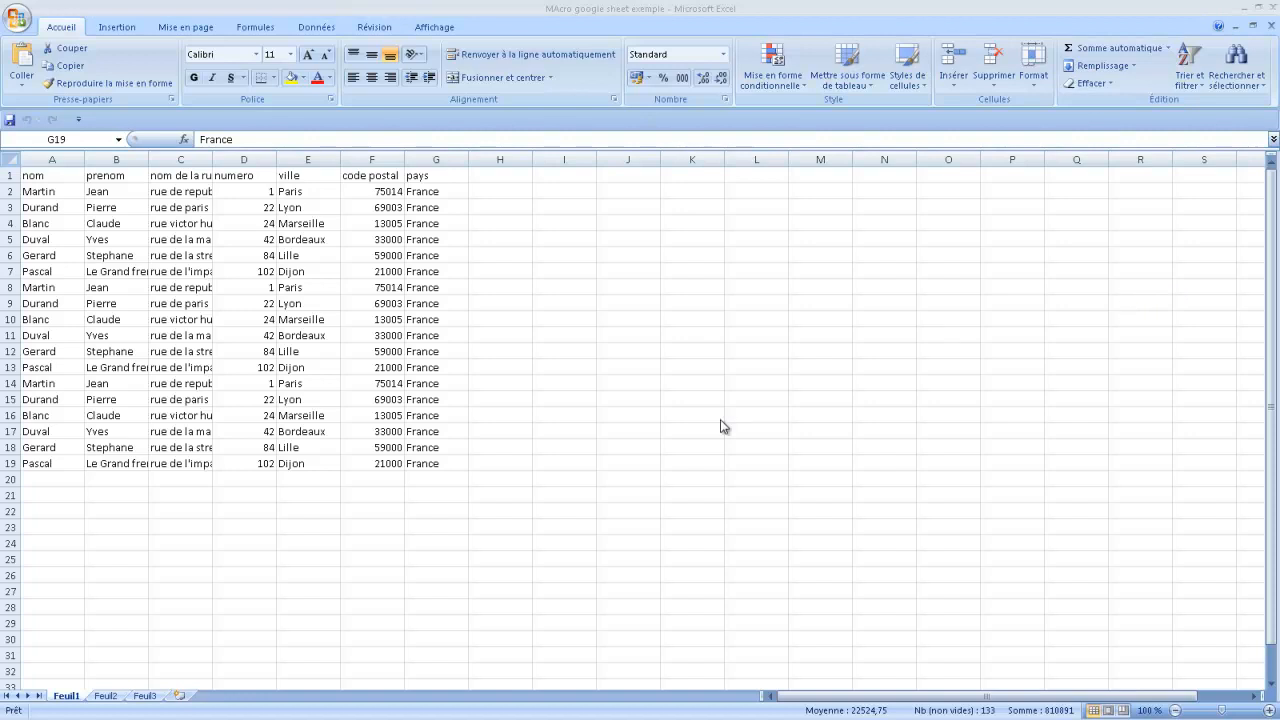
# Step: Copy the whole address table from the Feuil1 sheet and switch to the untitled Google Sheets spreadsheet in the browser
pyautogui.hotkey('ctrl', 'a')
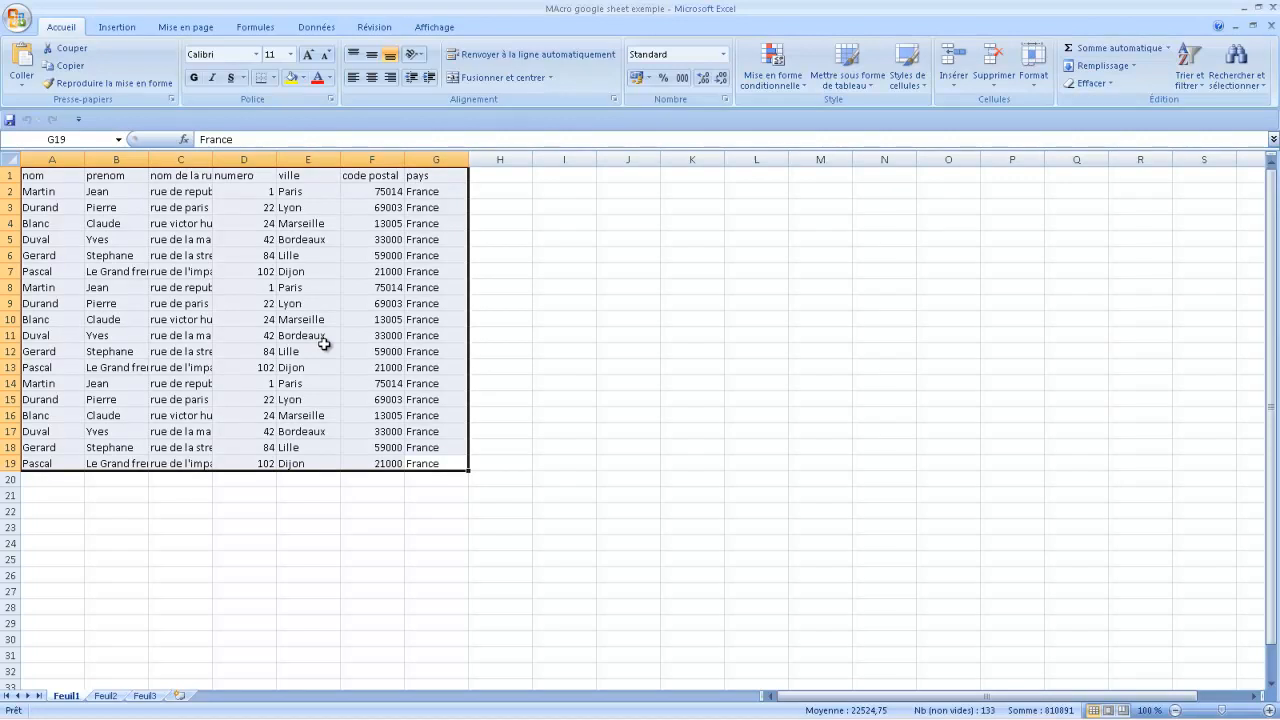
pyautogui.hotkey('ctrl', 'c')
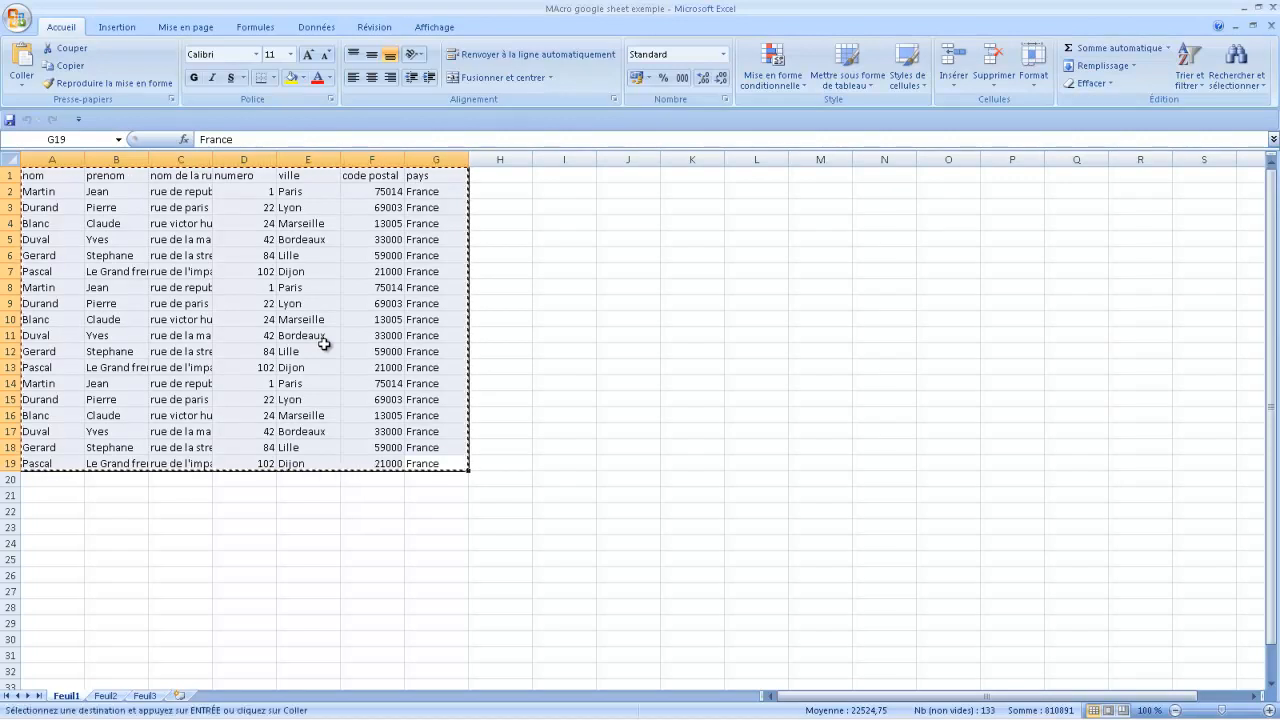
pyautogui.click(178, 705)
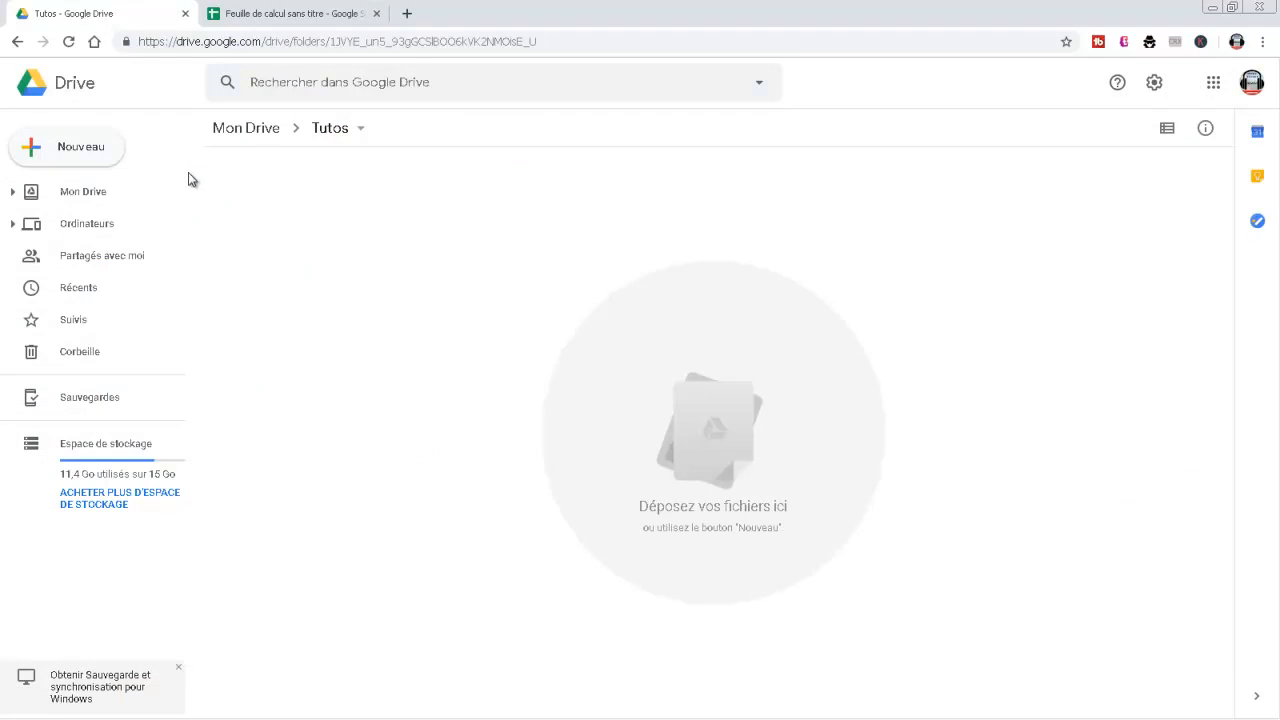
pyautogui.click(84, 151)
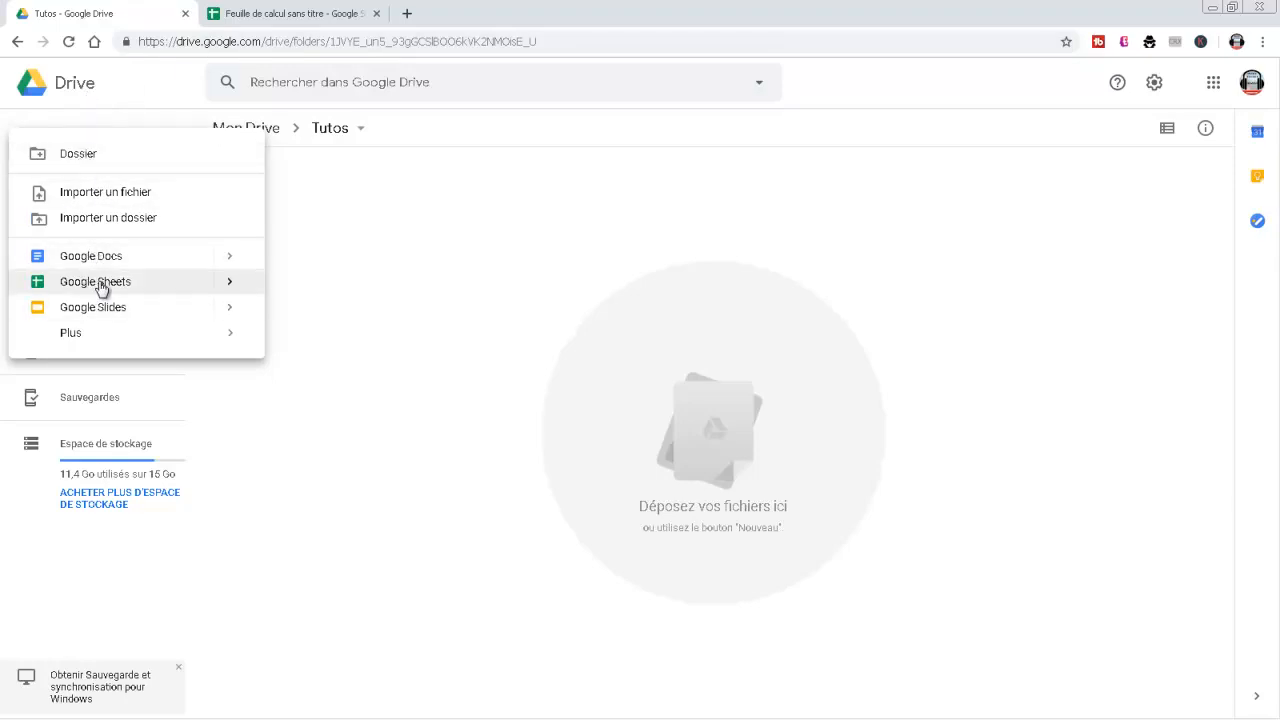
pyautogui.click(250, 22)
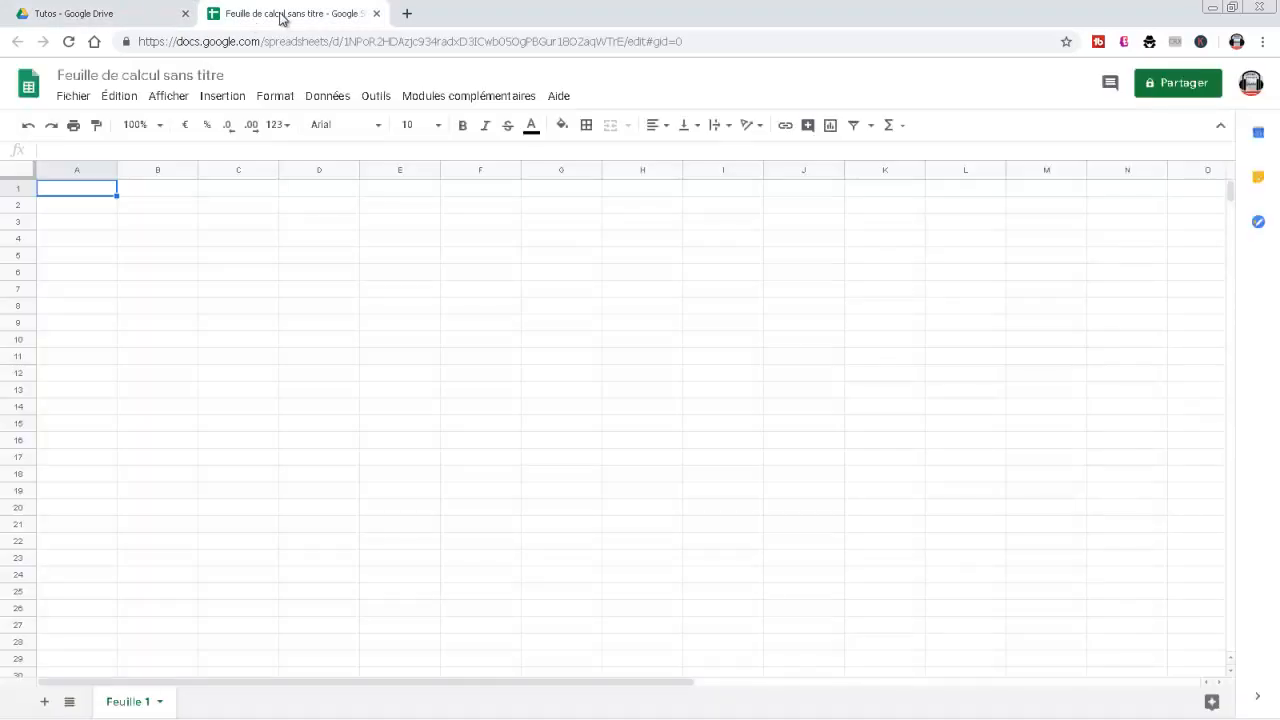
# Step: Rename the spreadsheet as Tuto Macro and paste the copied address table starting at cell A1
pyautogui.click(76, 75)
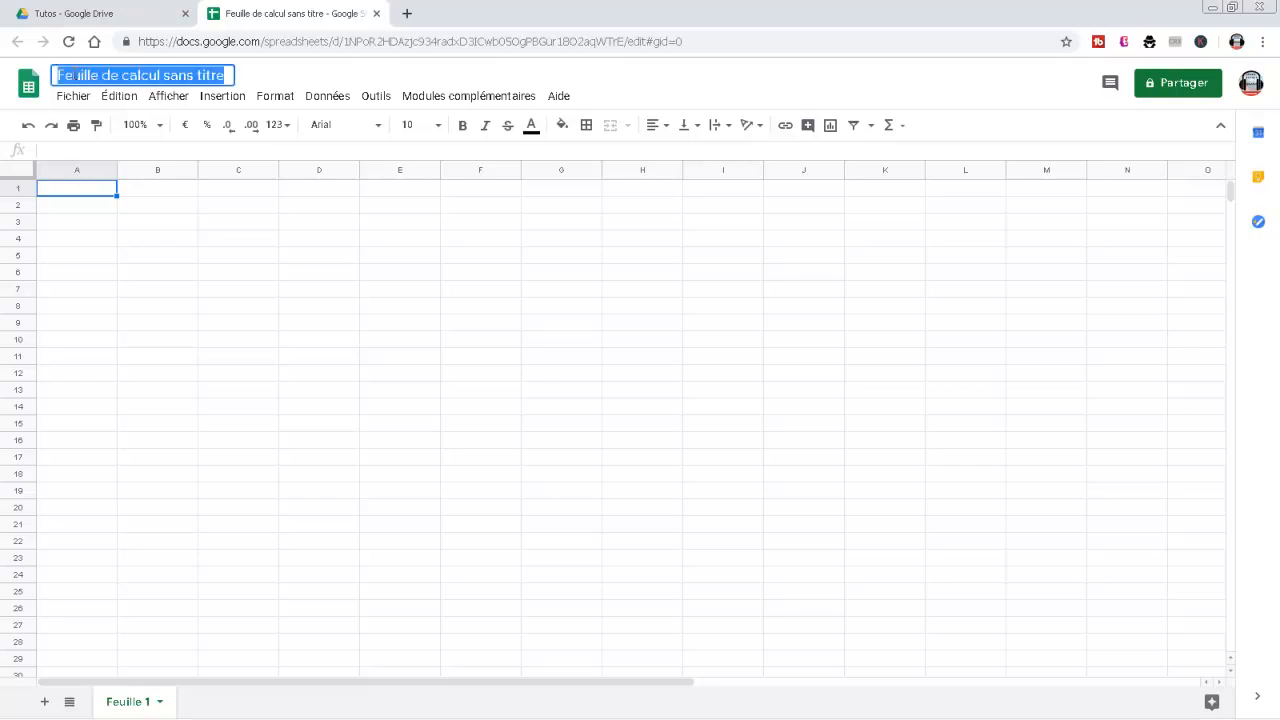
pyautogui.write('Tuto Macro')
pyautogui.press('Return')
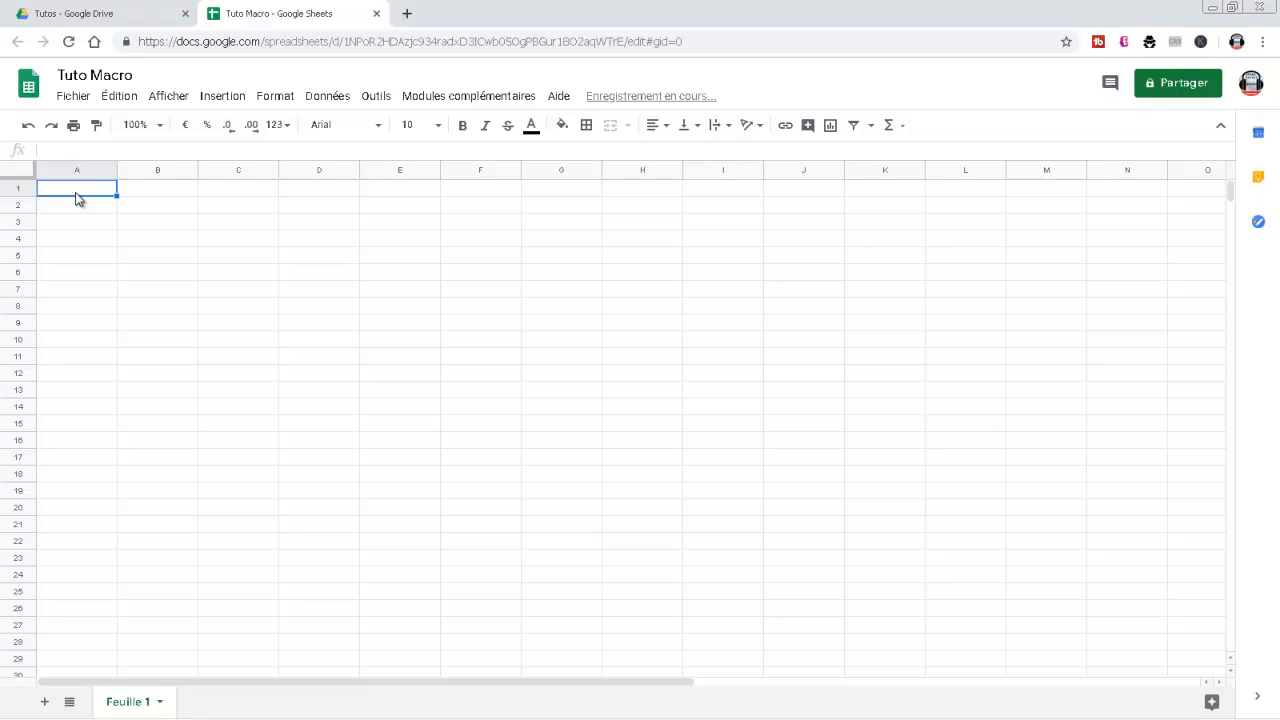
pyautogui.hotkey('ctrl', 'v')
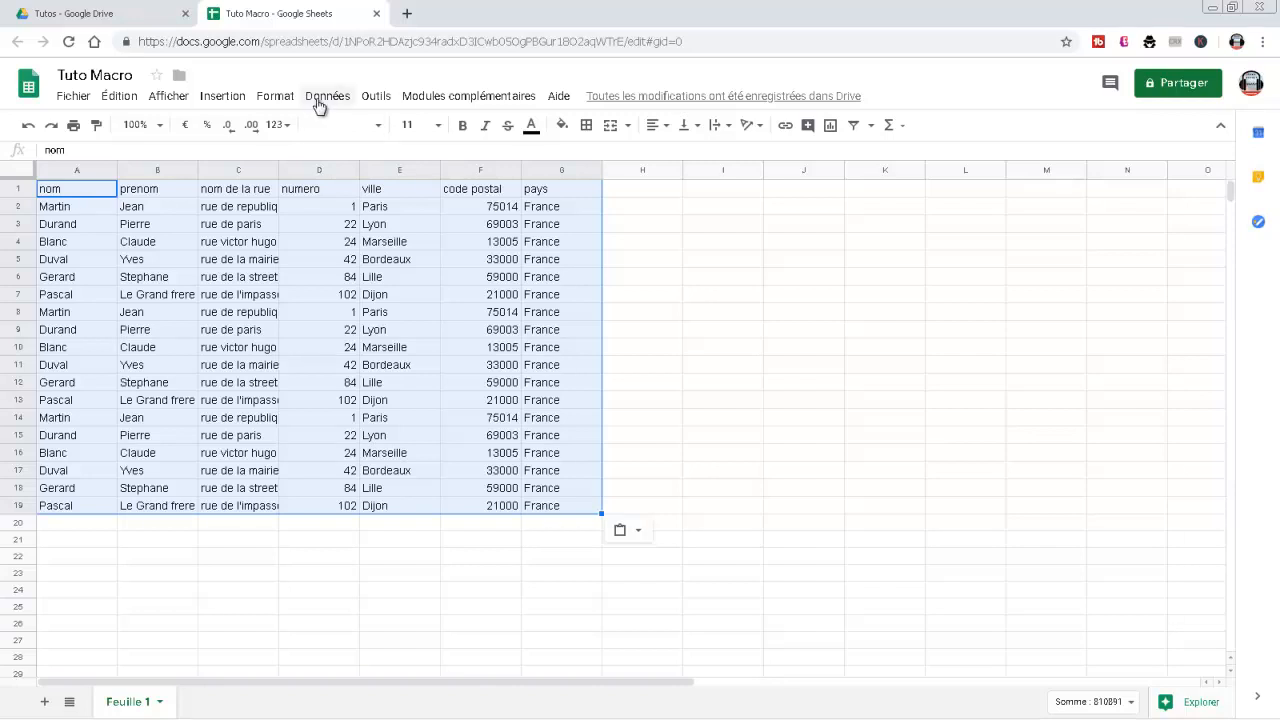
# Step: Start recording a new macro and set it to use relative references
pyautogui.click(372, 102)
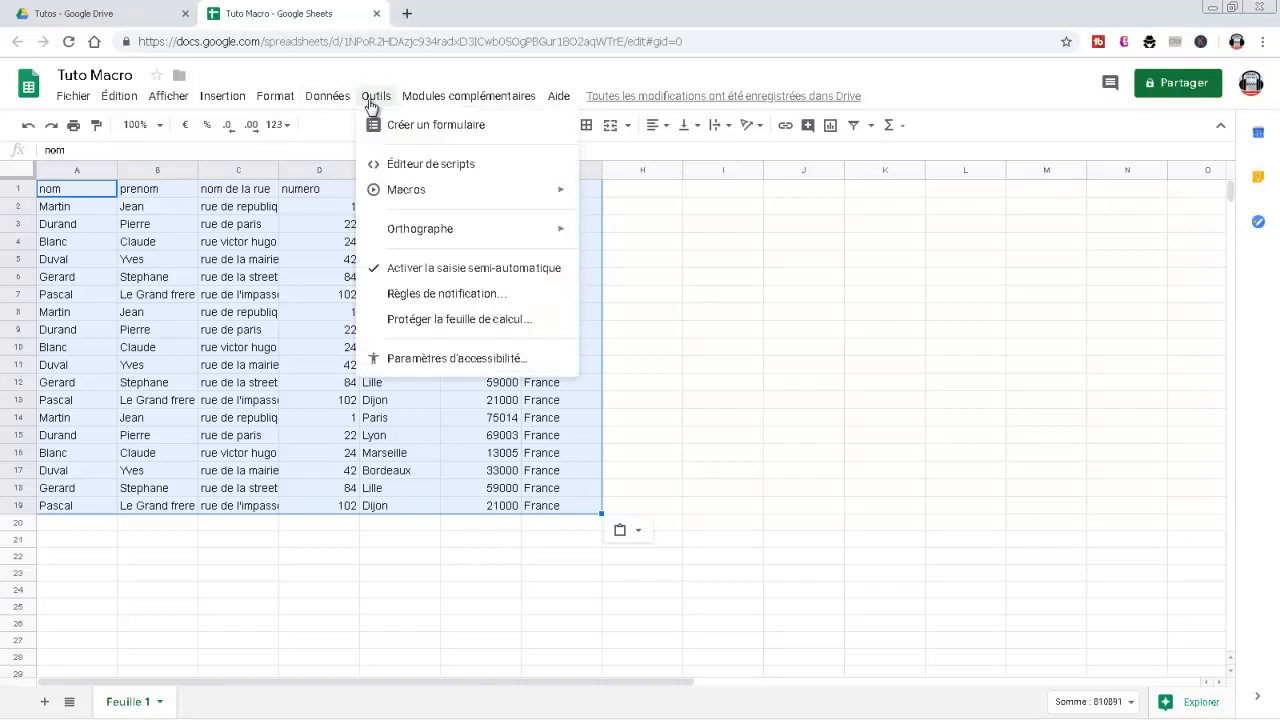
pyautogui.moveTo(442, 191)
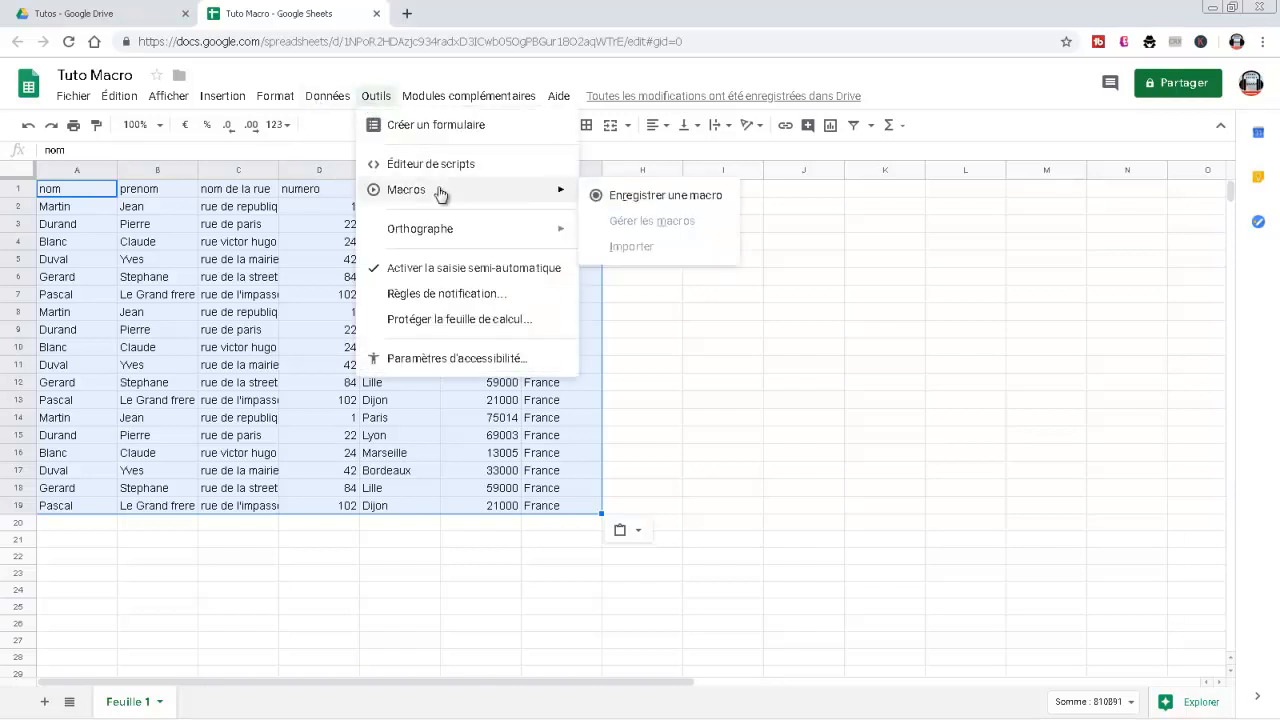
pyautogui.click(622, 197)
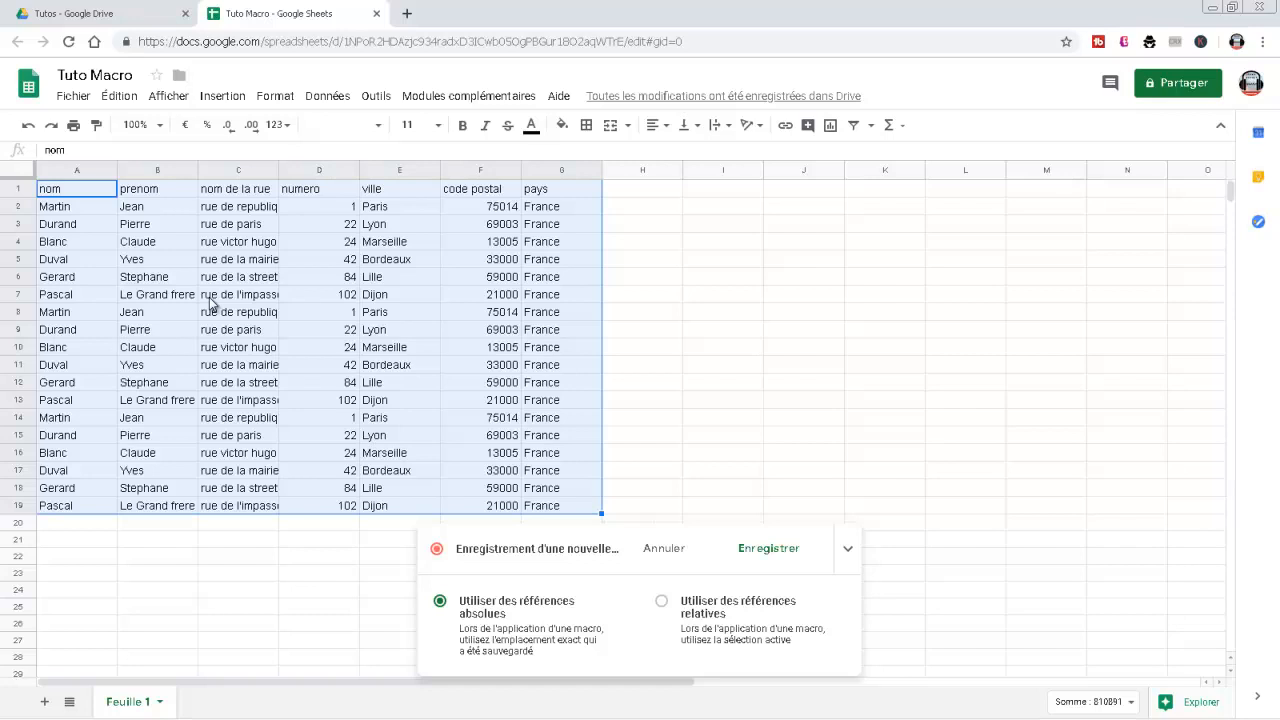
pyautogui.click(662, 604)
# Step: Select the whole table from cell A1 to G19 and apply all borders to it
pyautogui.click(80, 191)
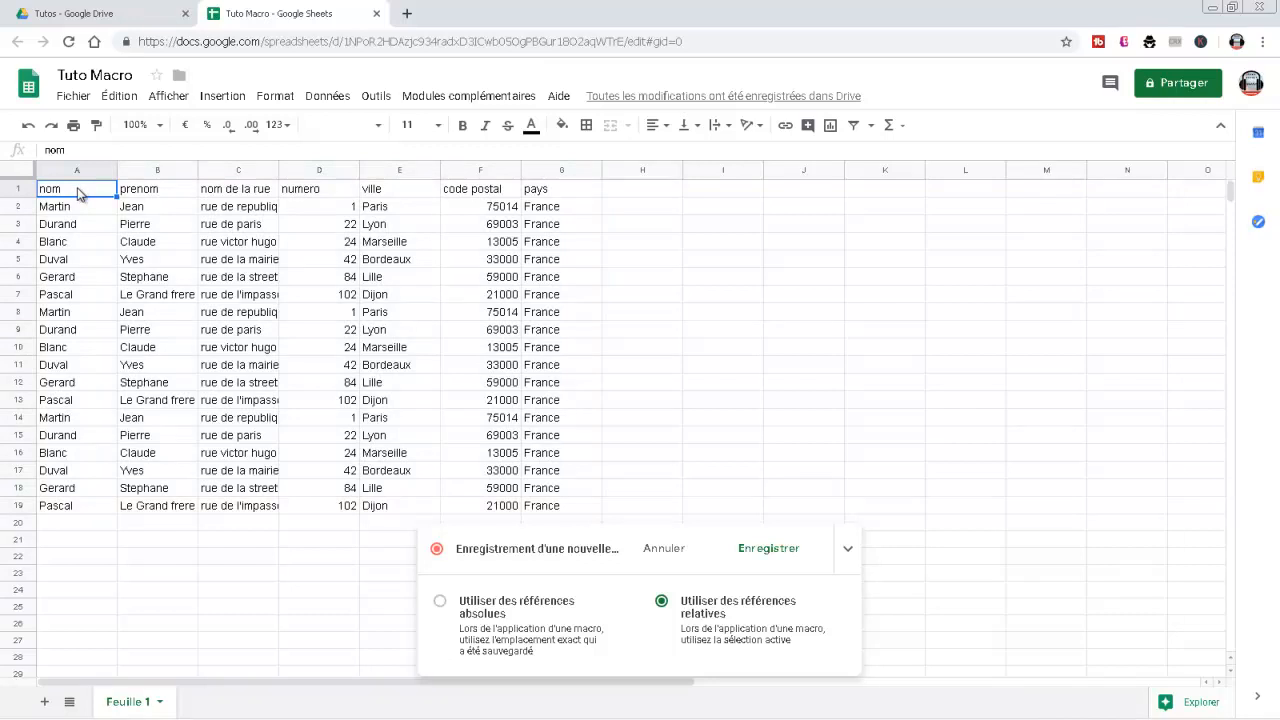
pyautogui.hotkey('ctrl', 'shift', 'Right')
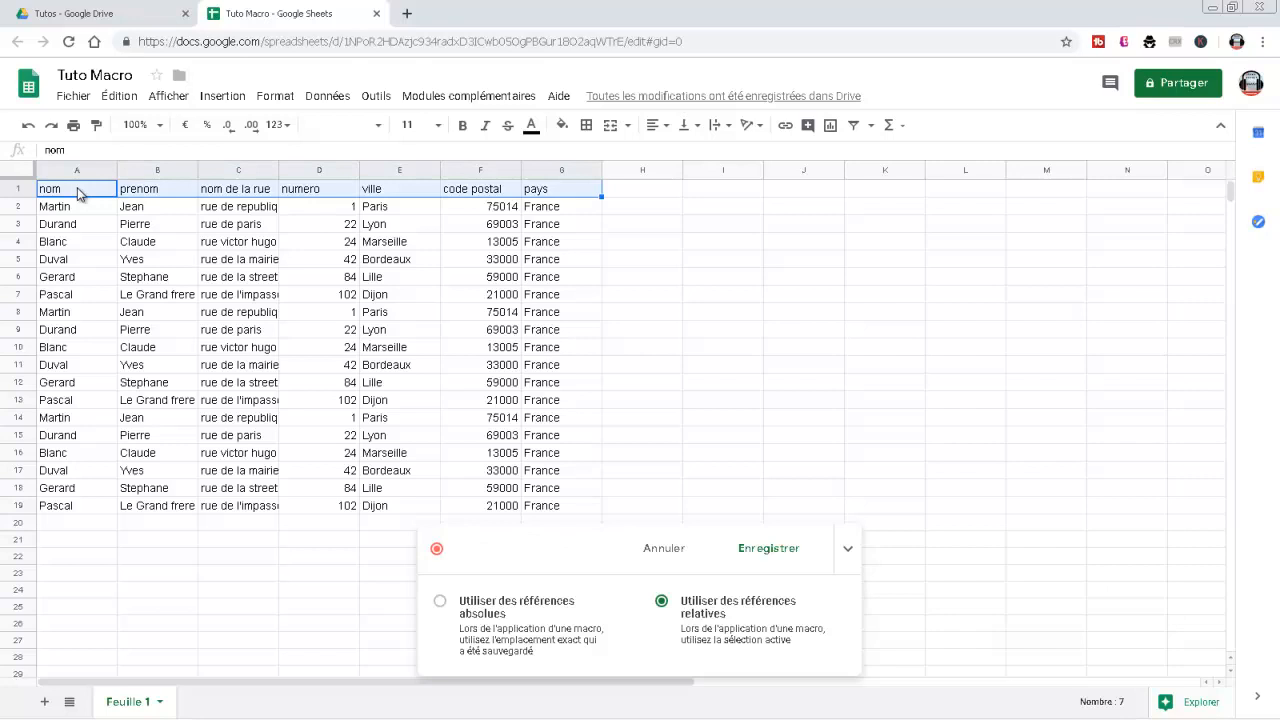
pyautogui.hotkey('ctrl', 'shift', 'Down')
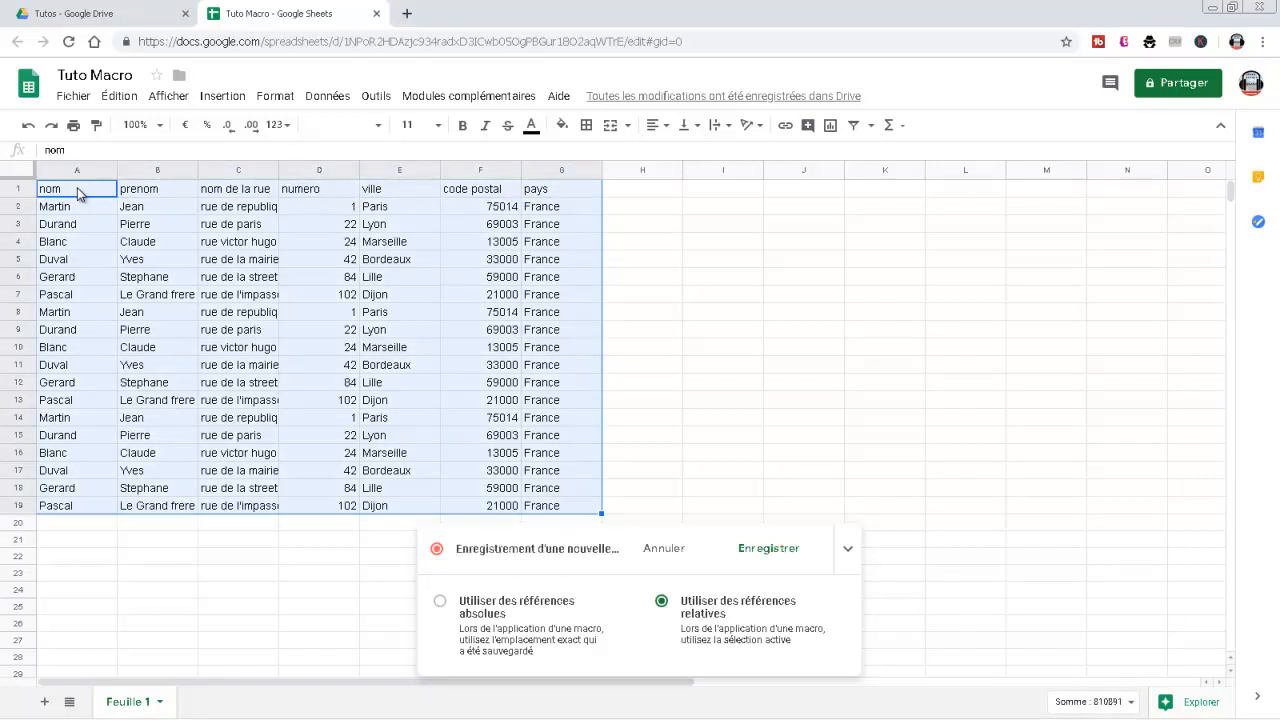
pyautogui.click(586, 127)
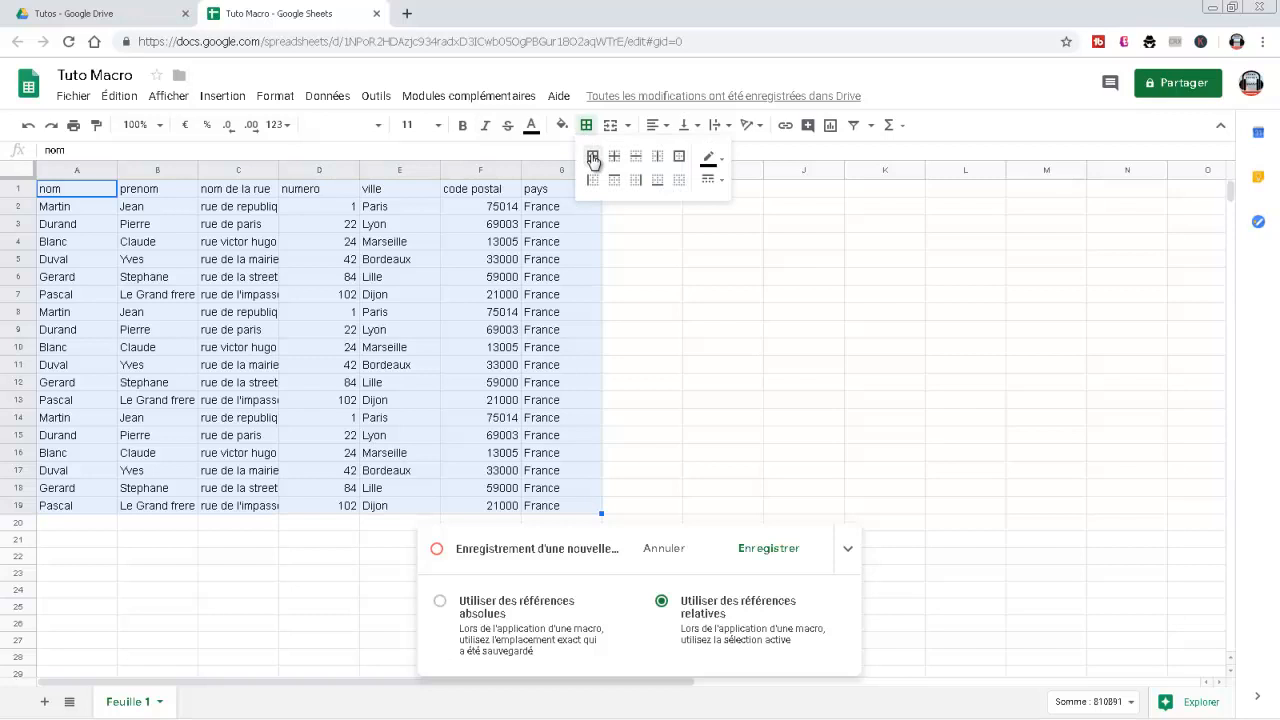
pyautogui.click(592, 157)
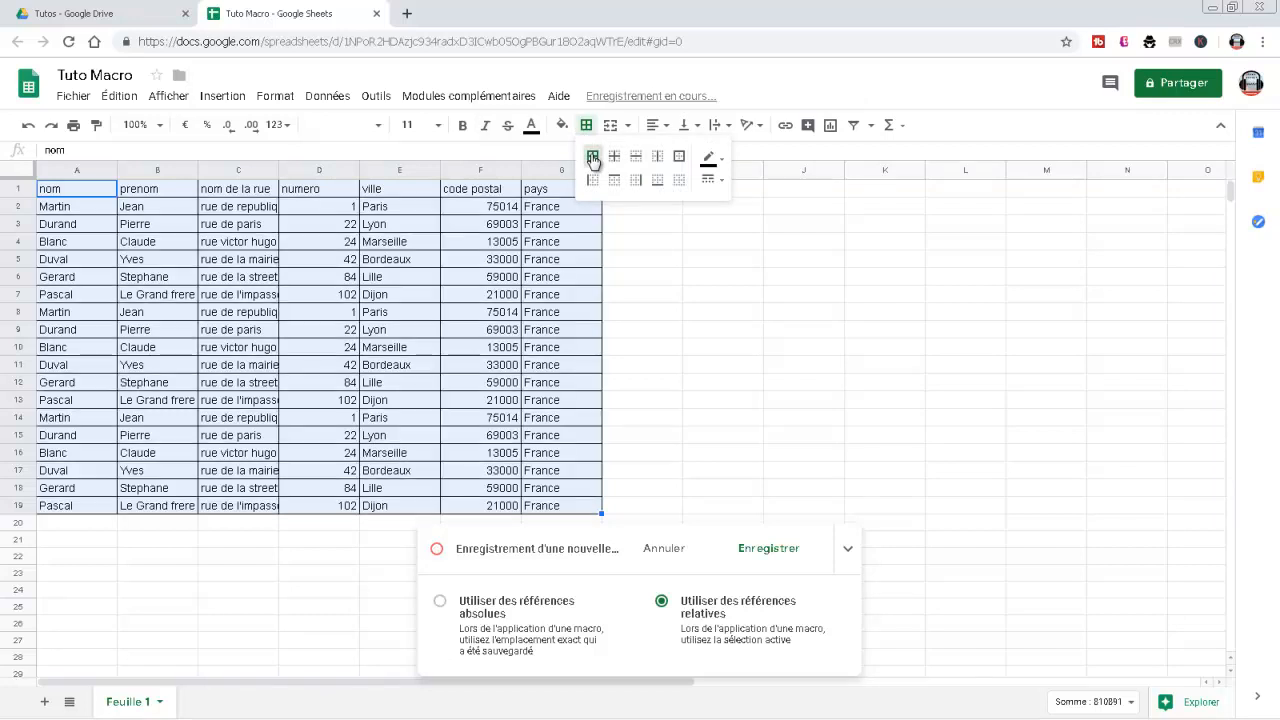
# Step: Center the contents of the selected table horizontally
pyautogui.click(664, 128)
pyautogui.click(660, 126)
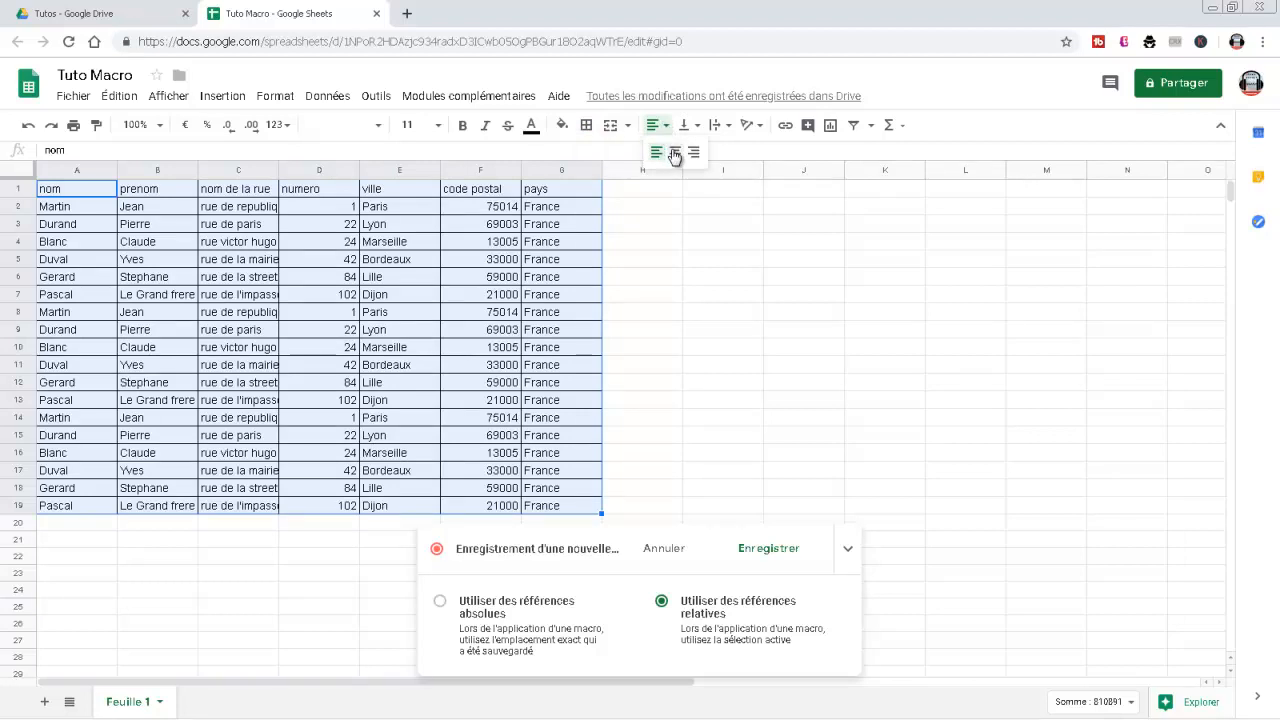
pyautogui.click(675, 153)
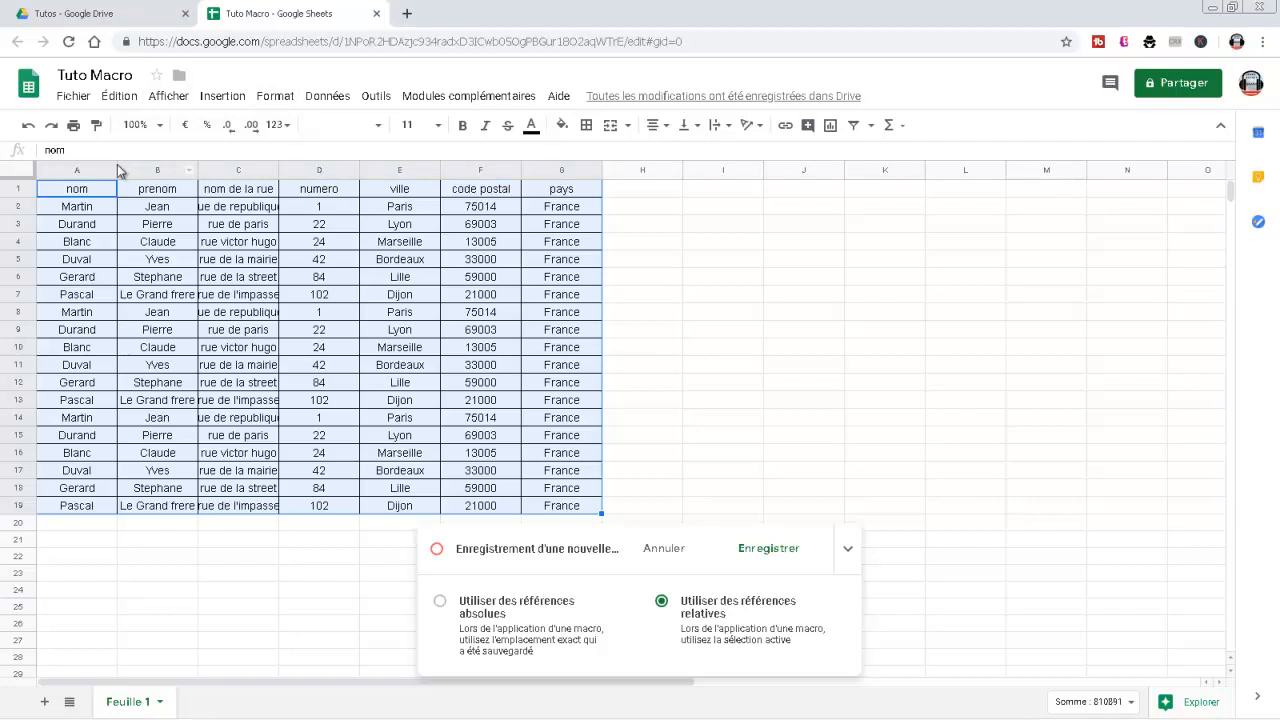
# Step: Fit the widths of columns A through G to their contents
pyautogui.moveTo(180, 170); pyautogui.dragTo(192, 173)
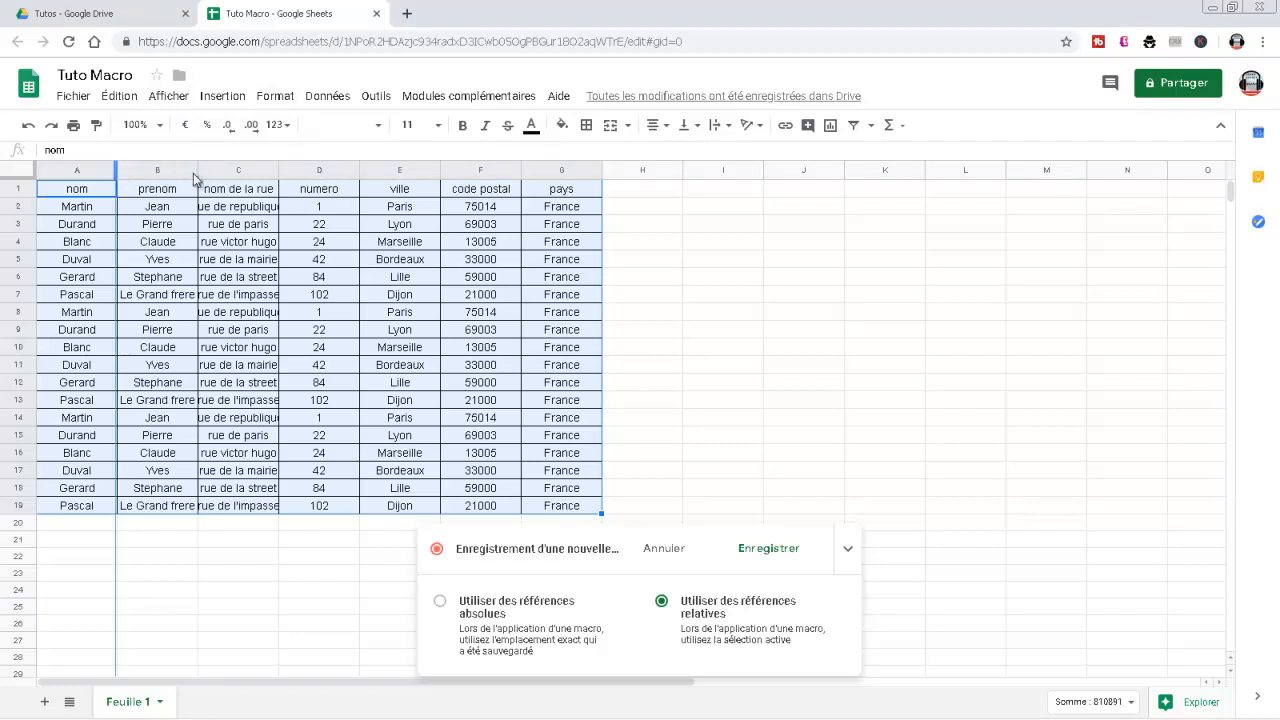
pyautogui.doubleClick(193, 173)
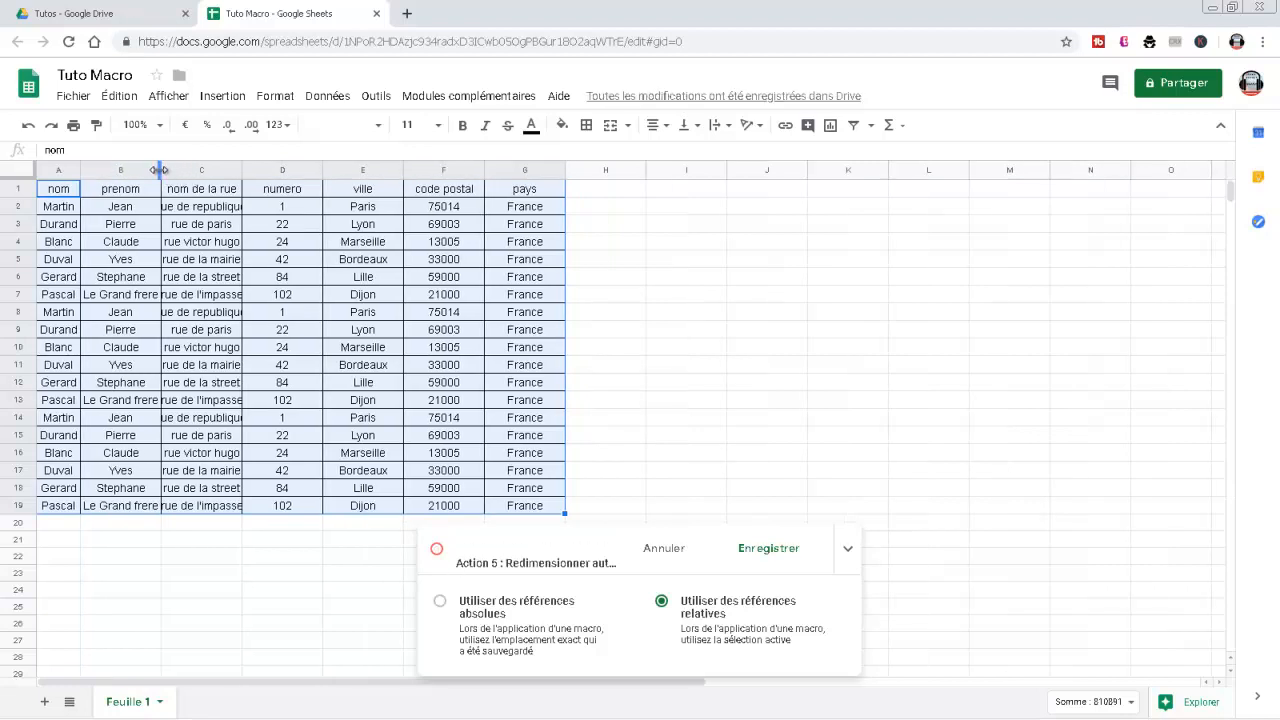
pyautogui.moveTo(158, 170); pyautogui.dragTo(158, 170)
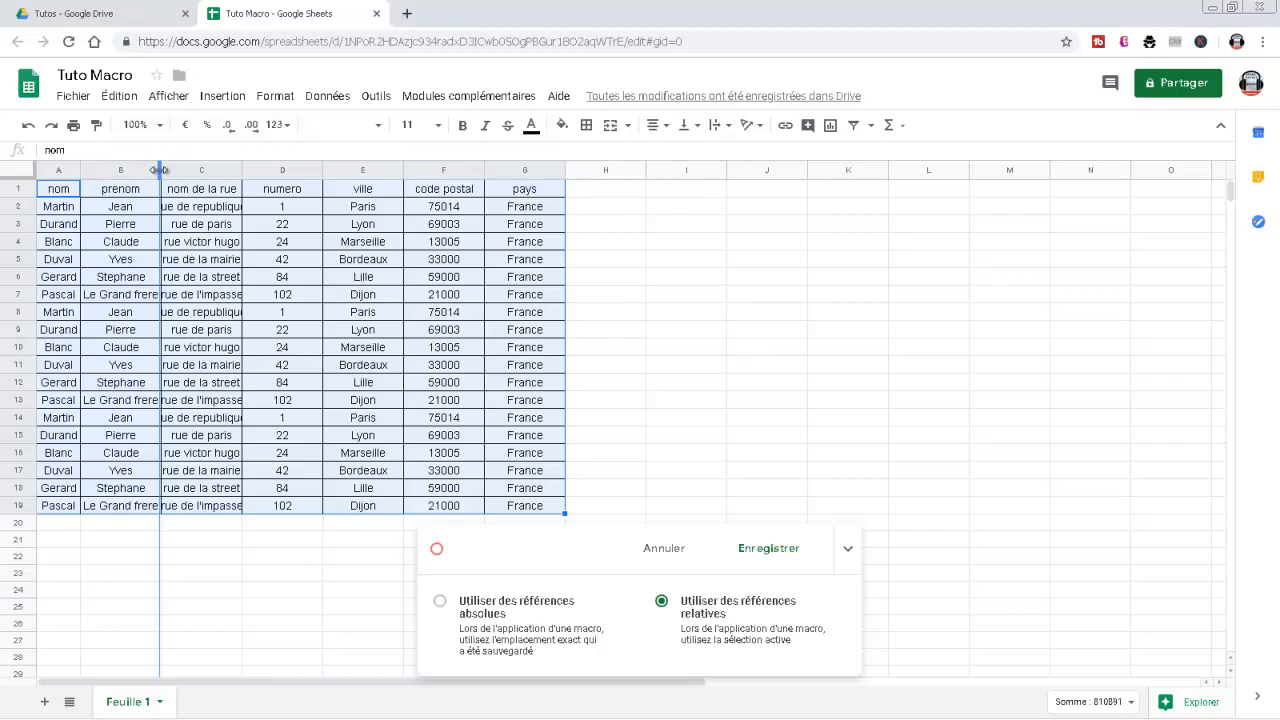
pyautogui.moveTo(158, 170); pyautogui.dragTo(160, 170)
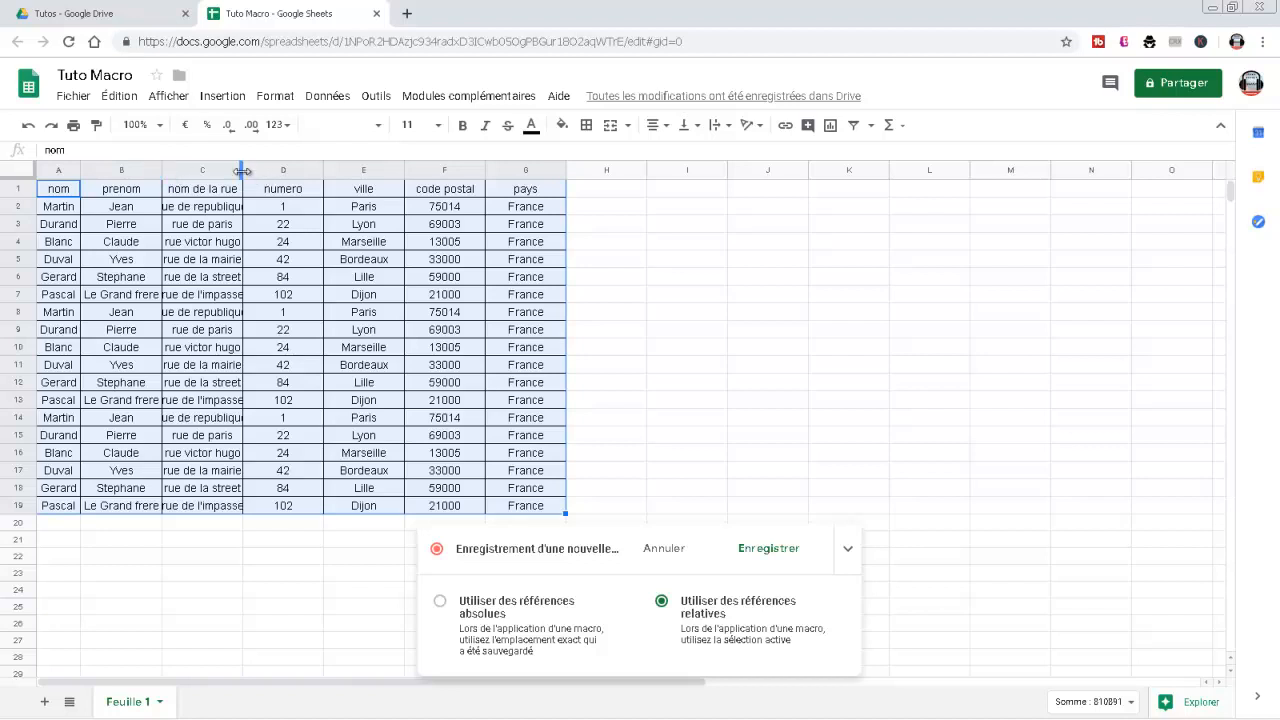
pyautogui.moveTo(242, 171); pyautogui.dragTo(242, 171)
pyautogui.doubleClick(242, 171)
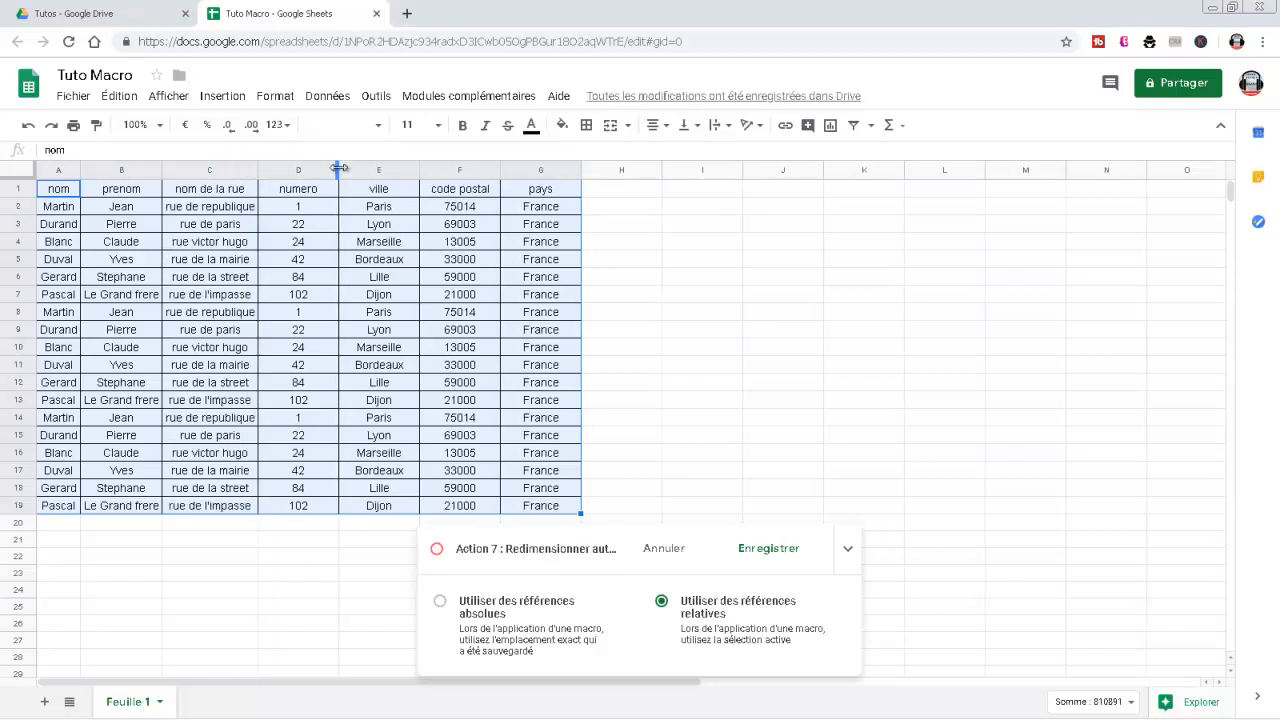
pyautogui.moveTo(339, 168); pyautogui.dragTo(339, 168)
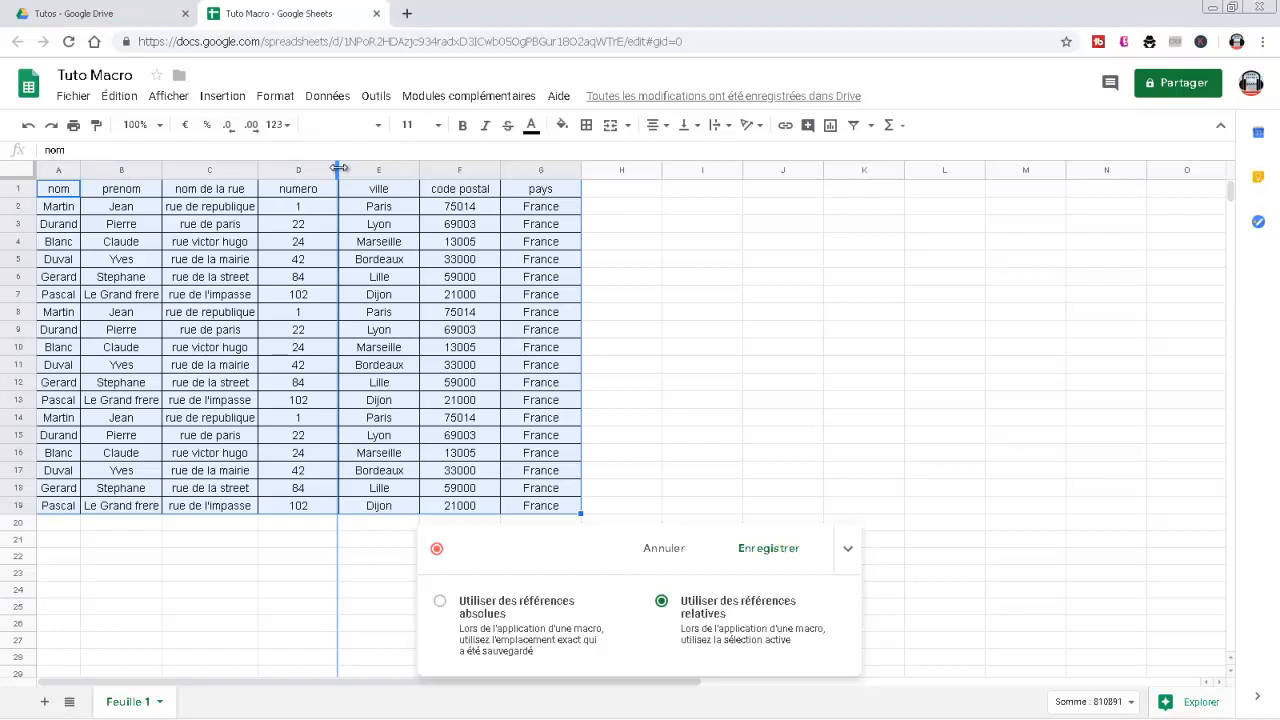
pyautogui.doubleClick(339, 168)
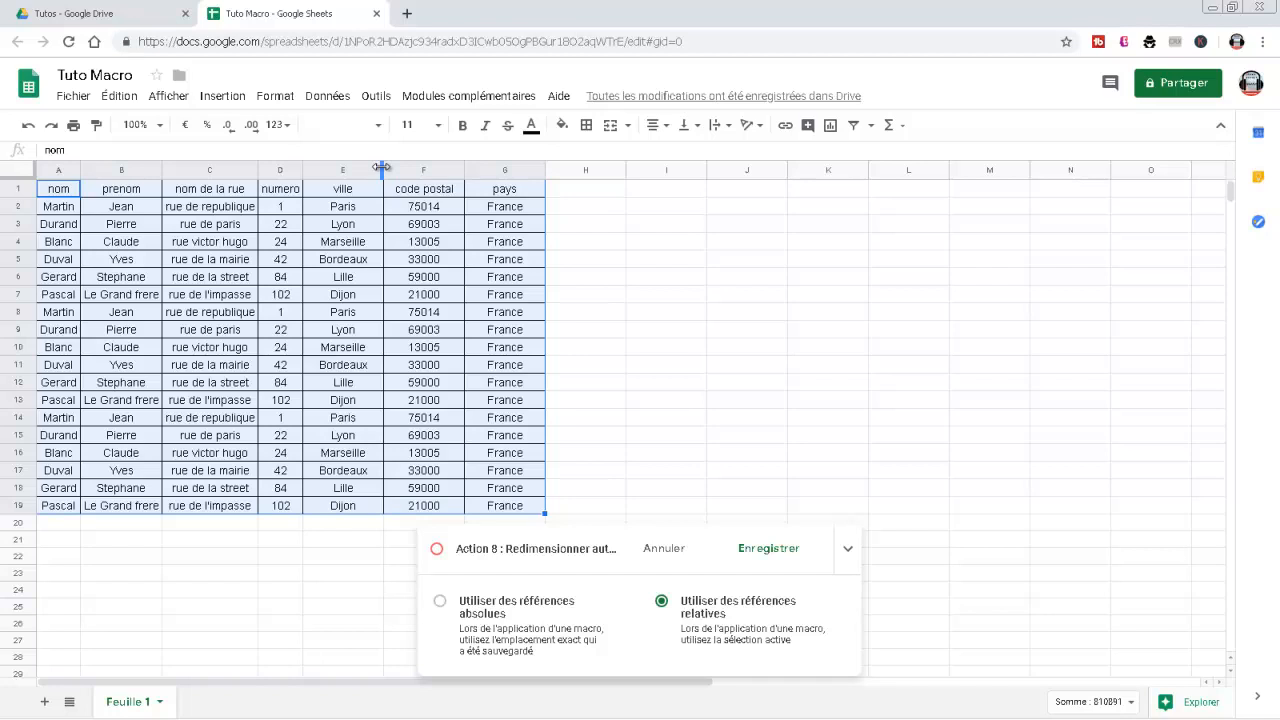
pyautogui.doubleClick(381, 167)
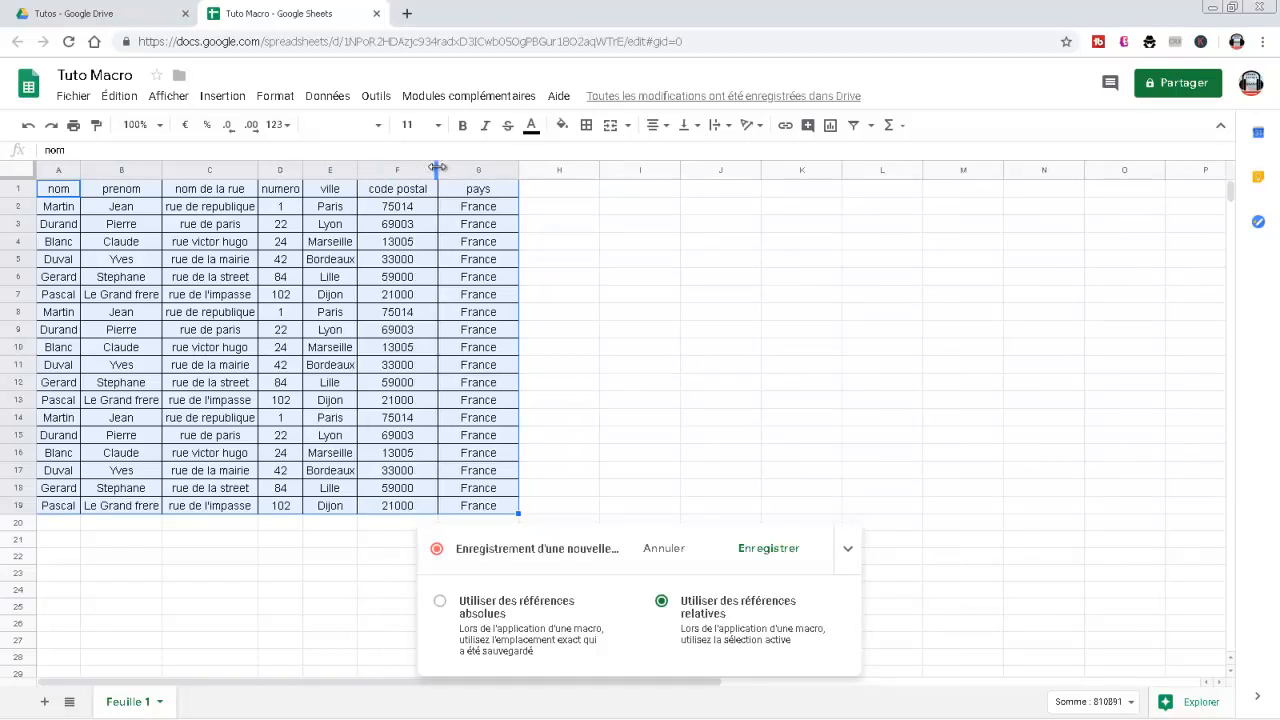
pyautogui.doubleClick(437, 167)
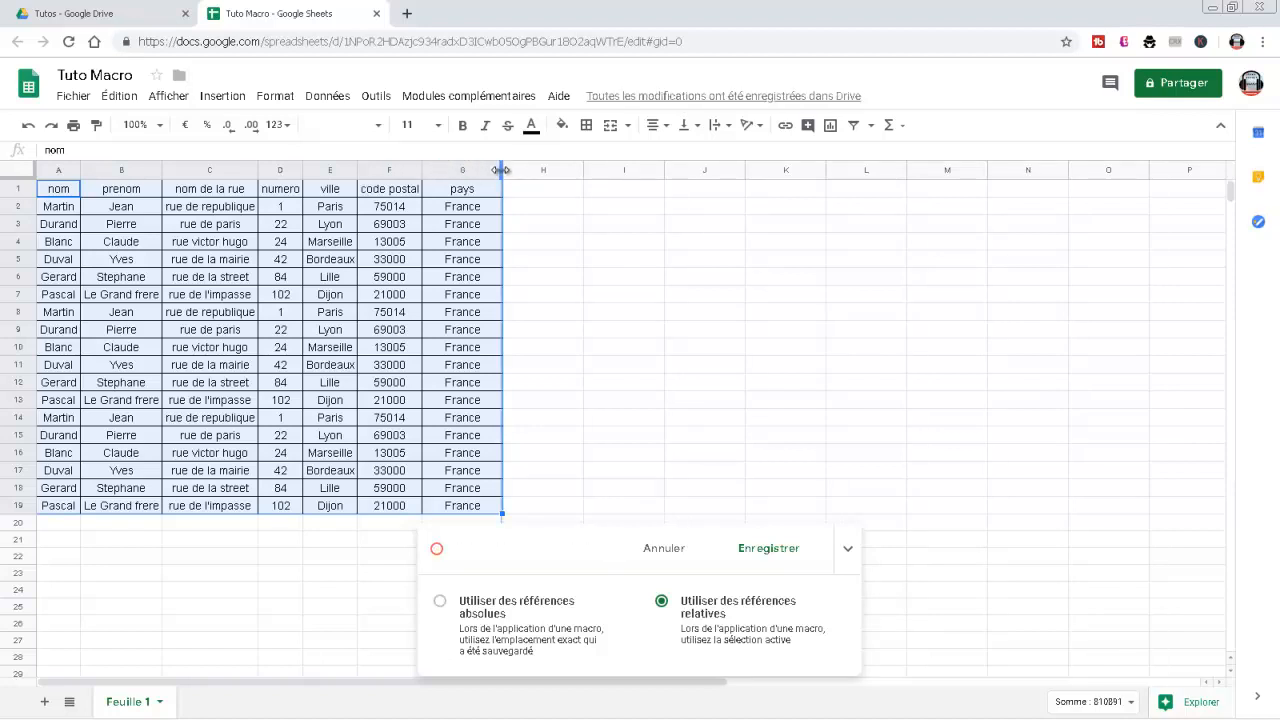
pyautogui.doubleClick(501, 170)
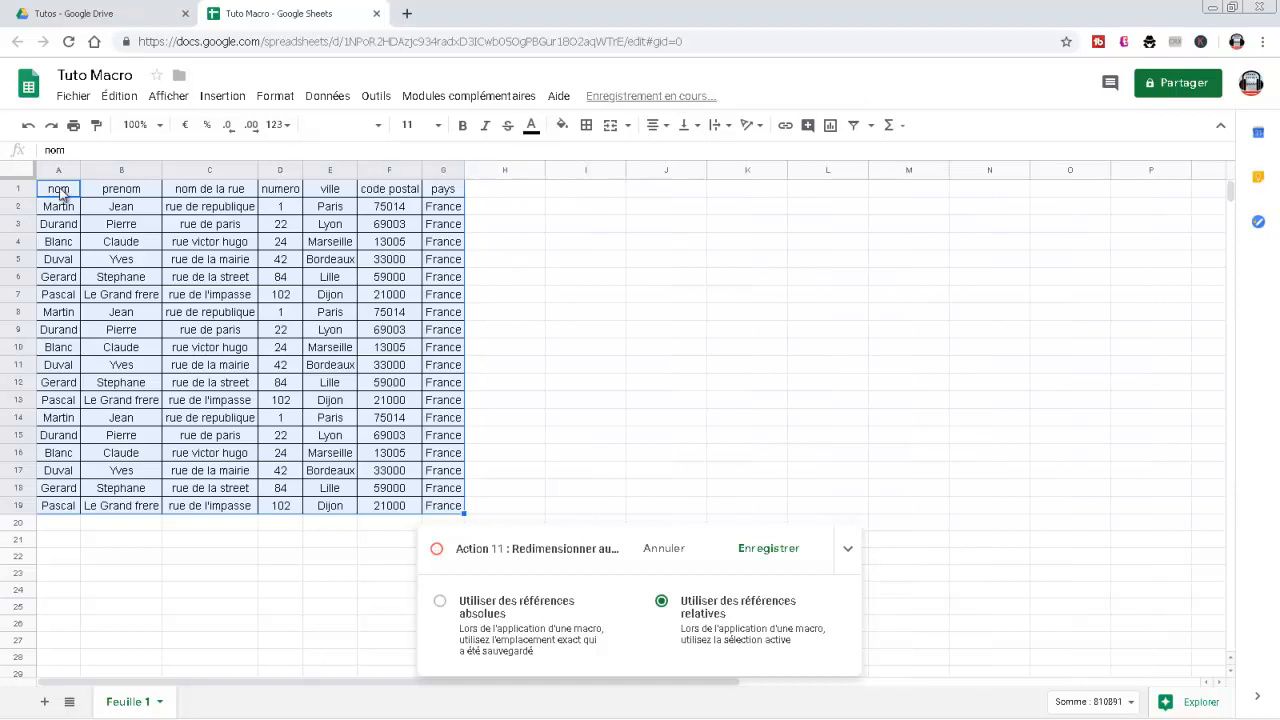
# Step: Select the header row from A1 to G1 and make its text bold
pyautogui.click(60, 193)
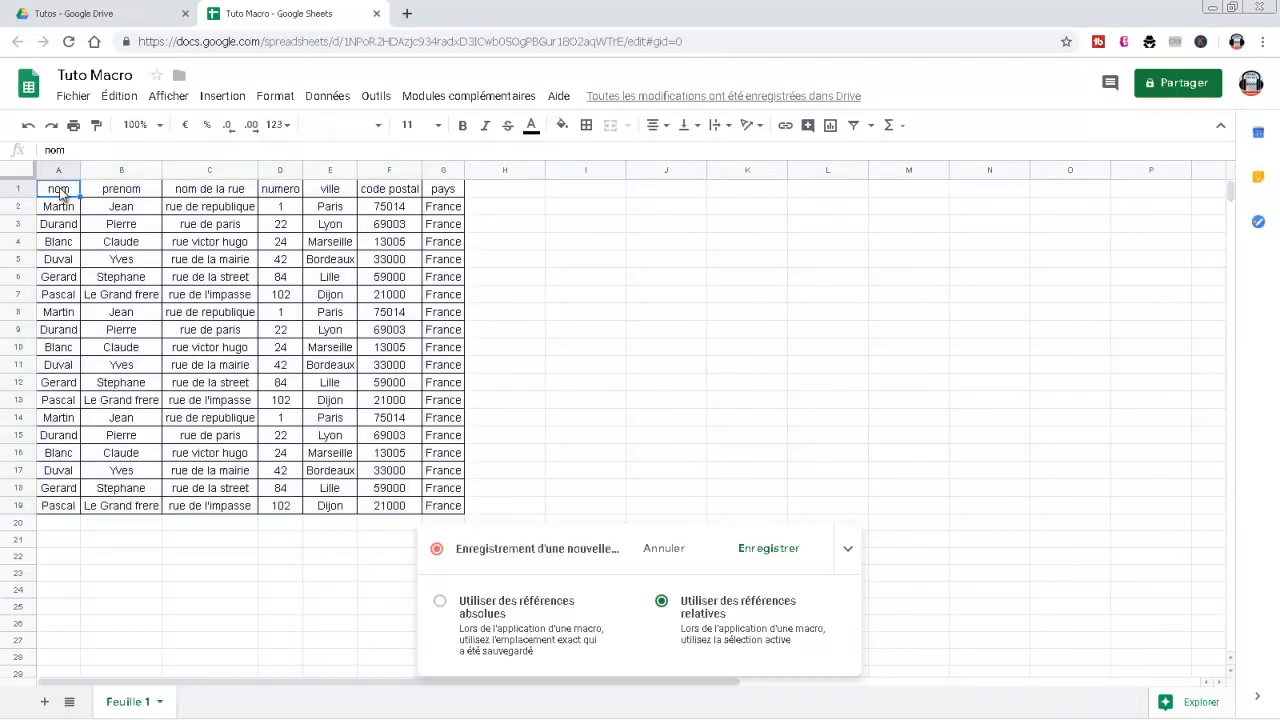
pyautogui.hotkey('ctrl', 'shift', 'Right')
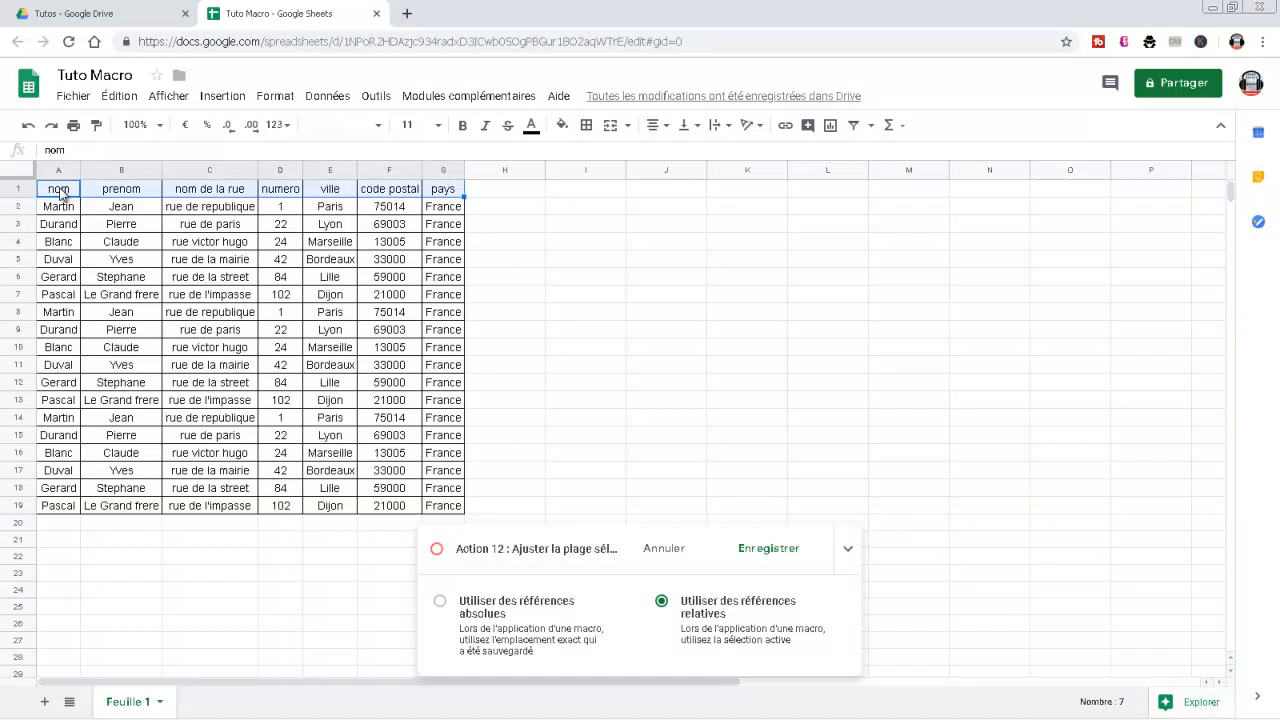
pyautogui.click(462, 131)
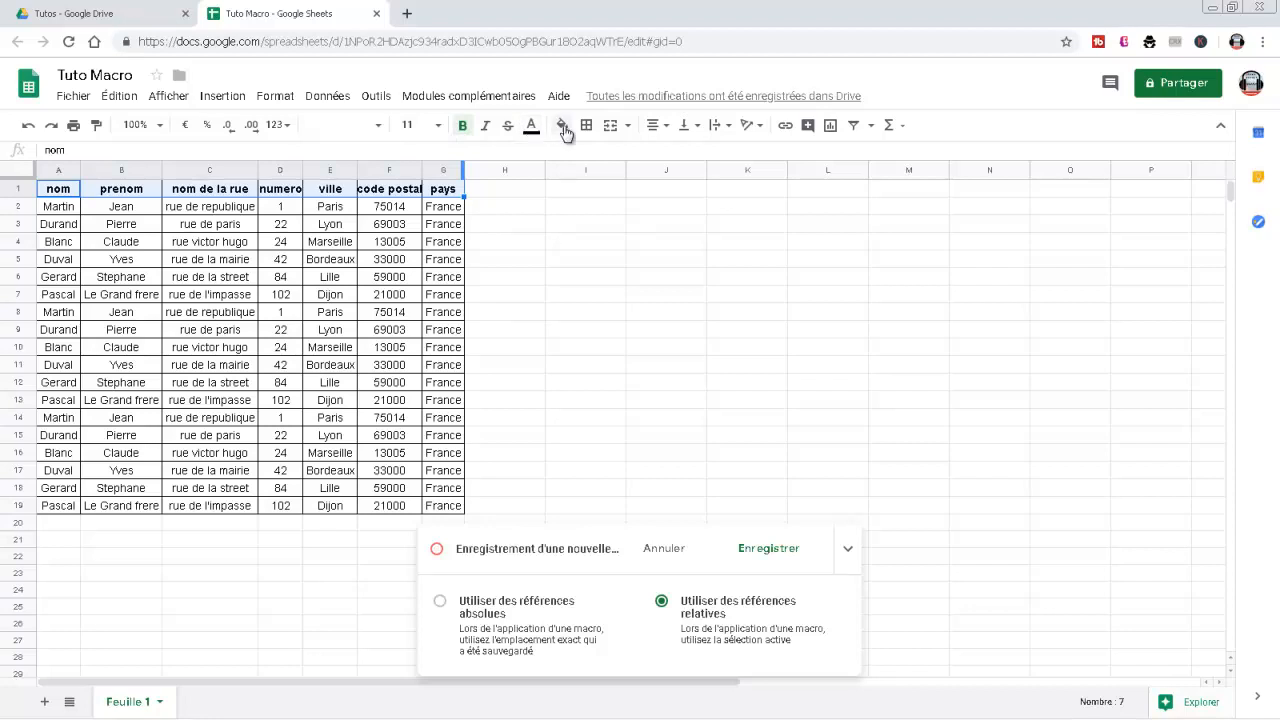
# Step: Give the selected header row a red fill and set its font size to 12
pyautogui.click(564, 128)
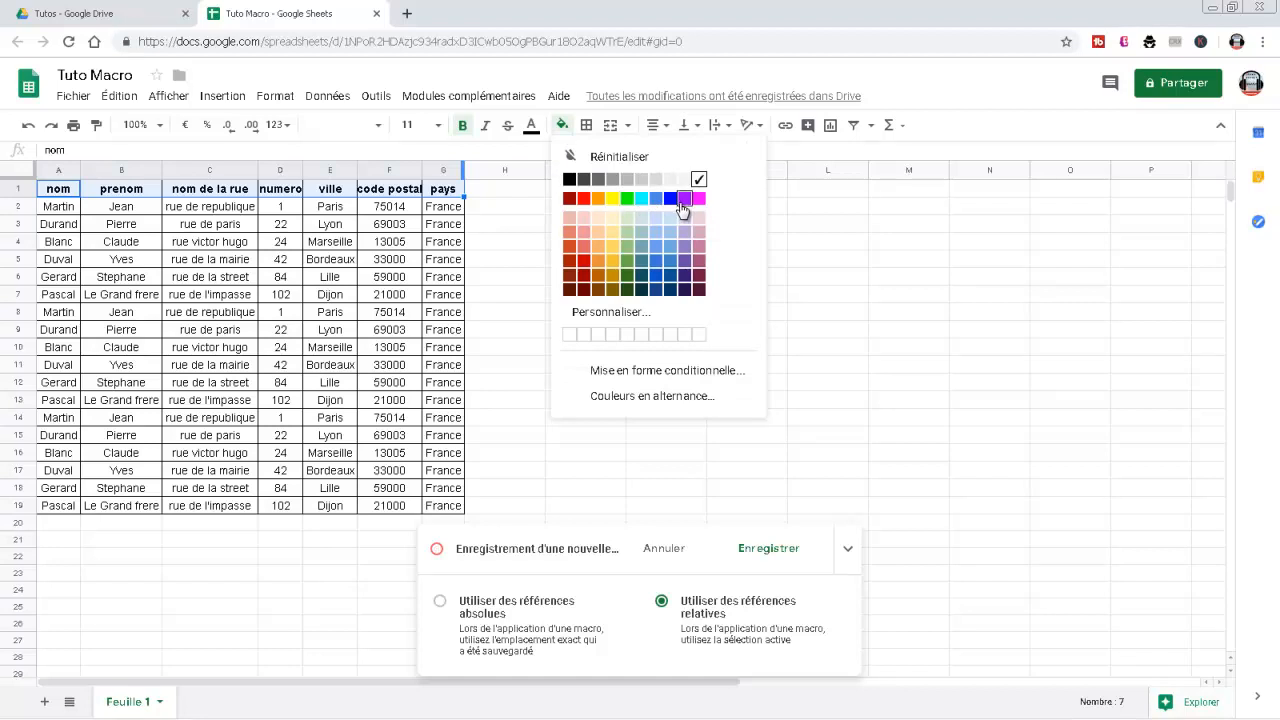
pyautogui.click(585, 199)
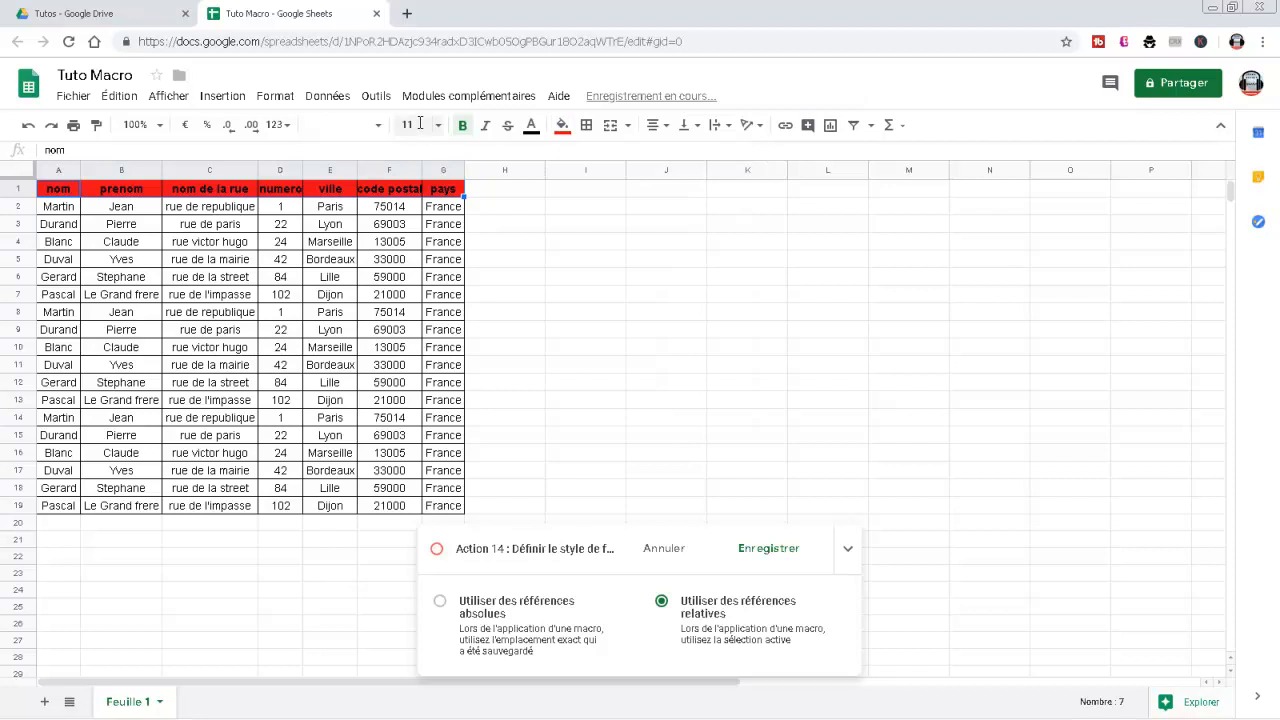
pyautogui.click(441, 128)
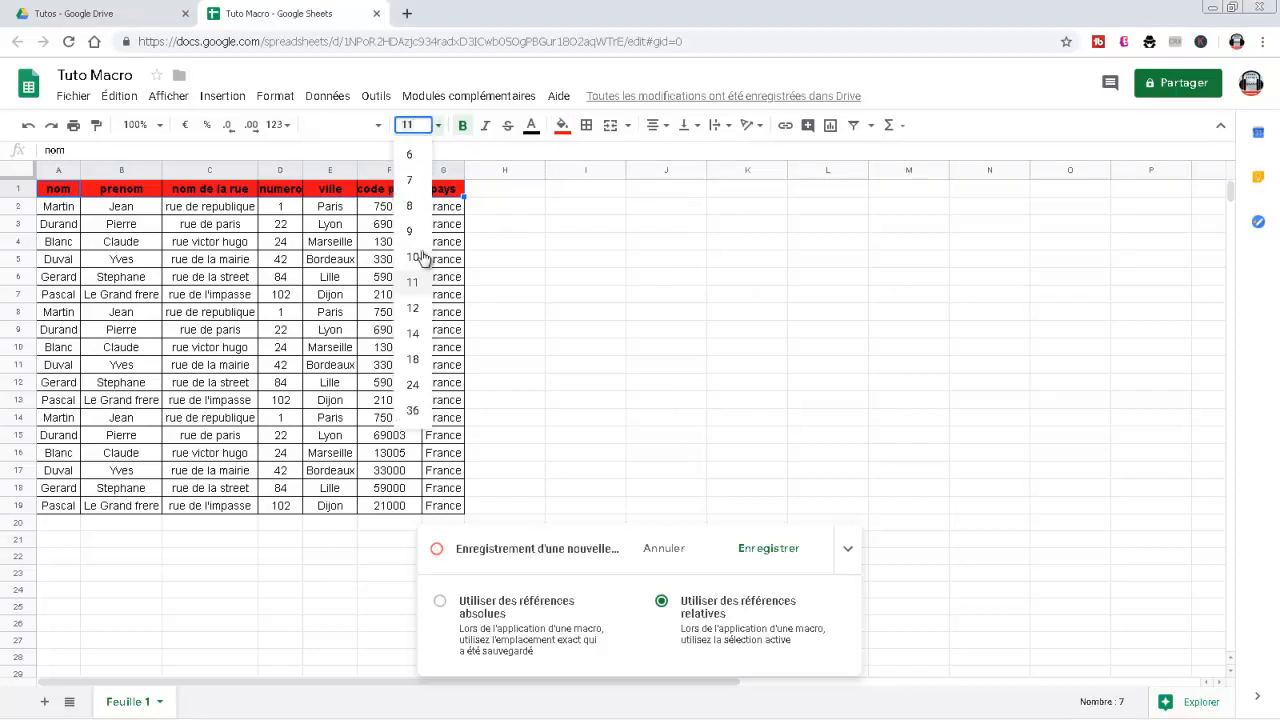
pyautogui.click(412, 309)
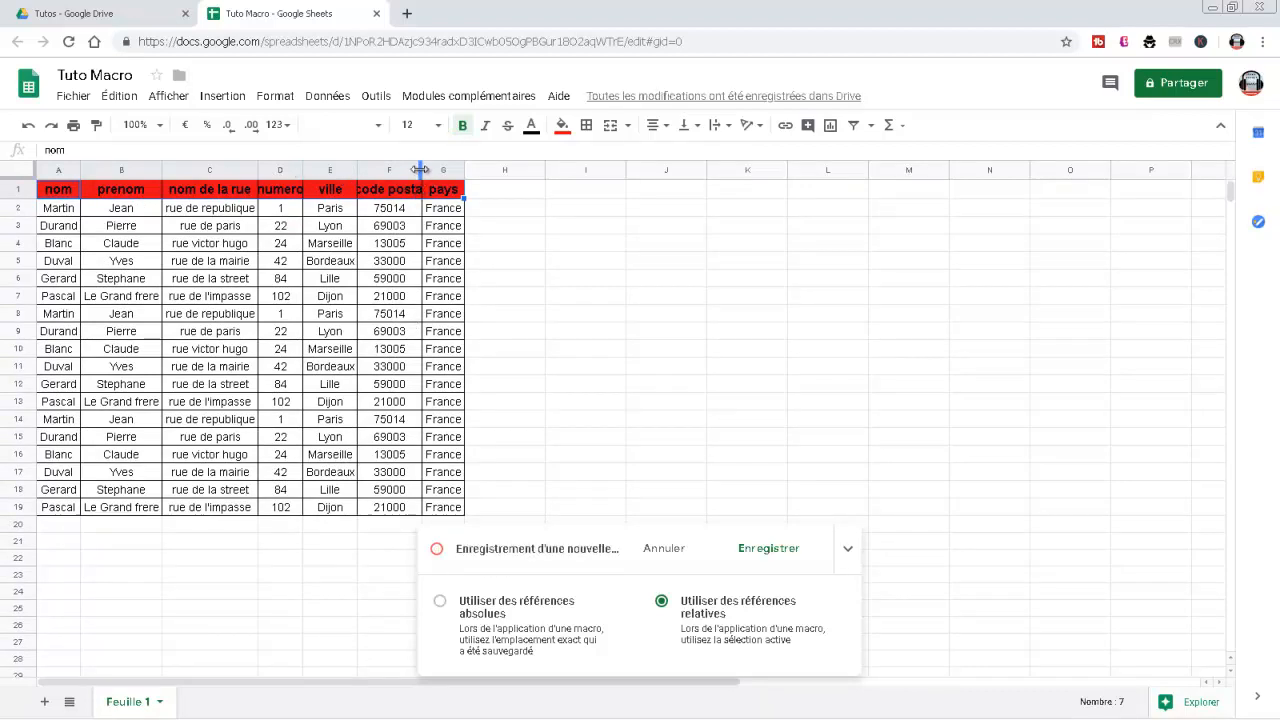
# Step: Widen the code postal and numero columns so that their bold header texts fit completely
pyautogui.moveTo(420, 168); pyautogui.dragTo(434, 168)
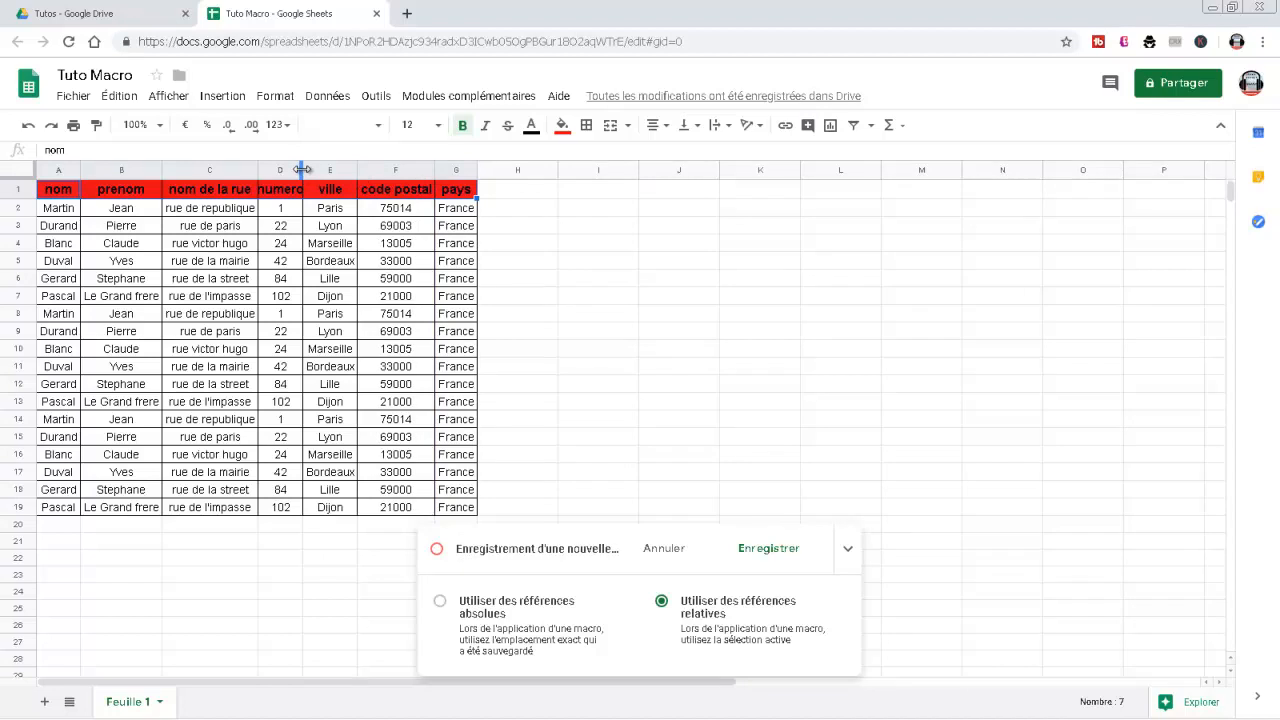
pyautogui.moveTo(302, 169); pyautogui.dragTo(302, 169)
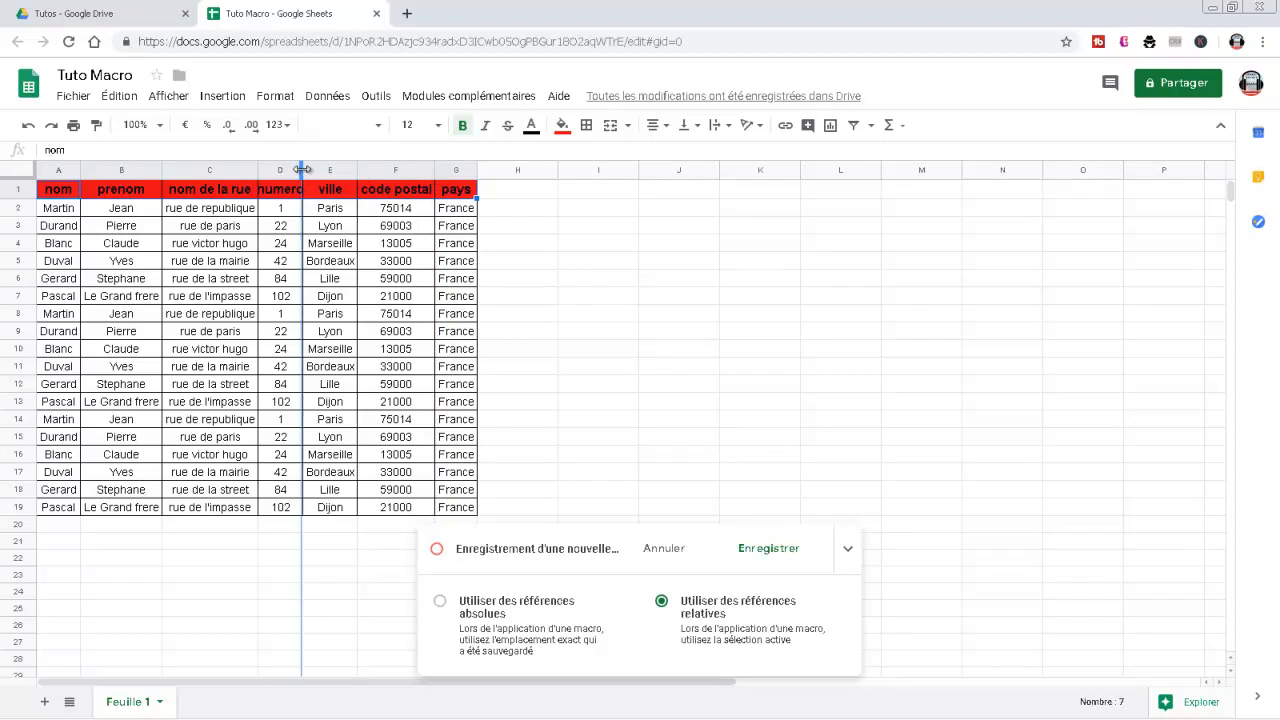
pyautogui.doubleClick(302, 169)
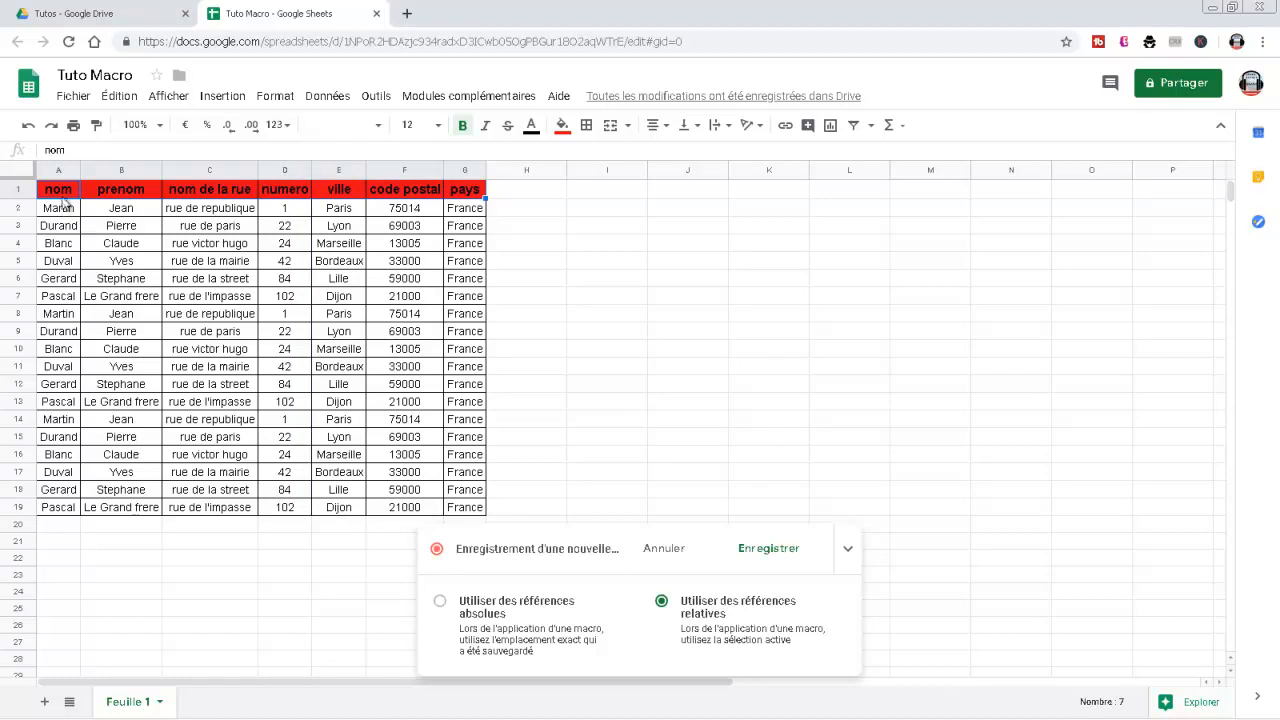
# Step: Apply alternating colors with a header row to the whole table A1:G19, using the default blue style
pyautogui.click(60, 192)
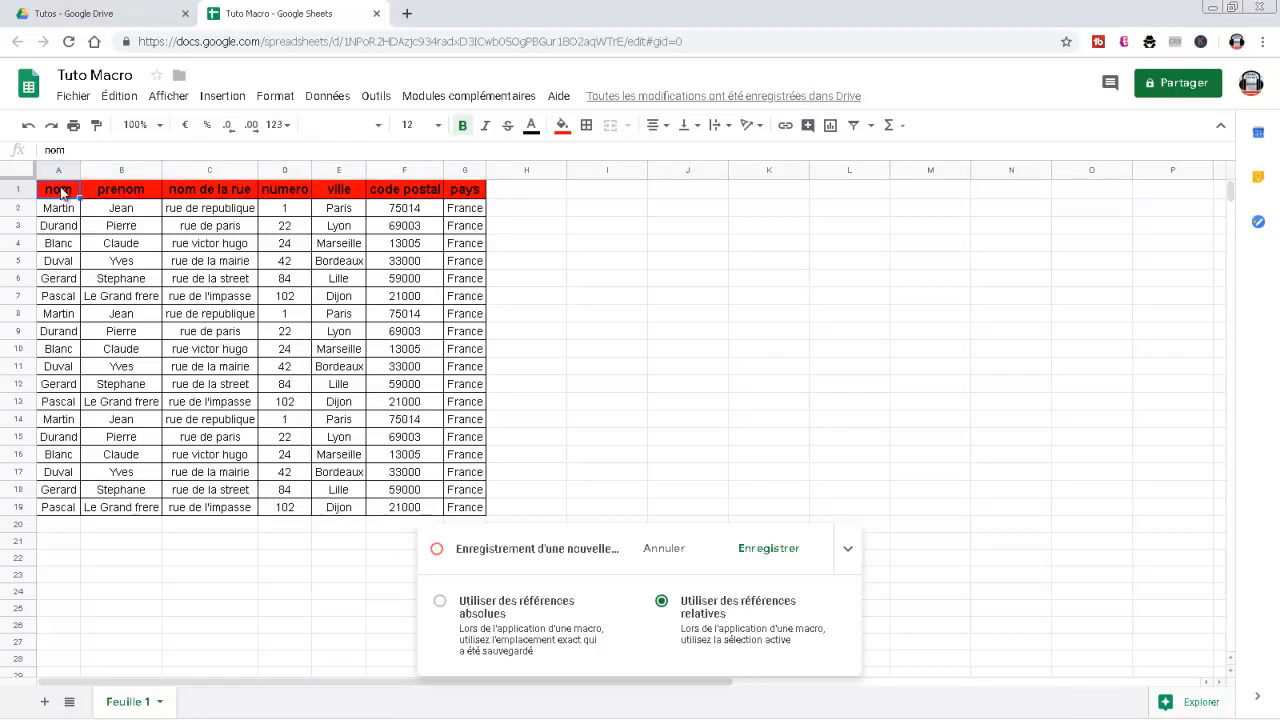
pyautogui.hotkey('ctrl', 'shift', 'Right')
pyautogui.hotkey('ctrl', 'shift', 'Down')
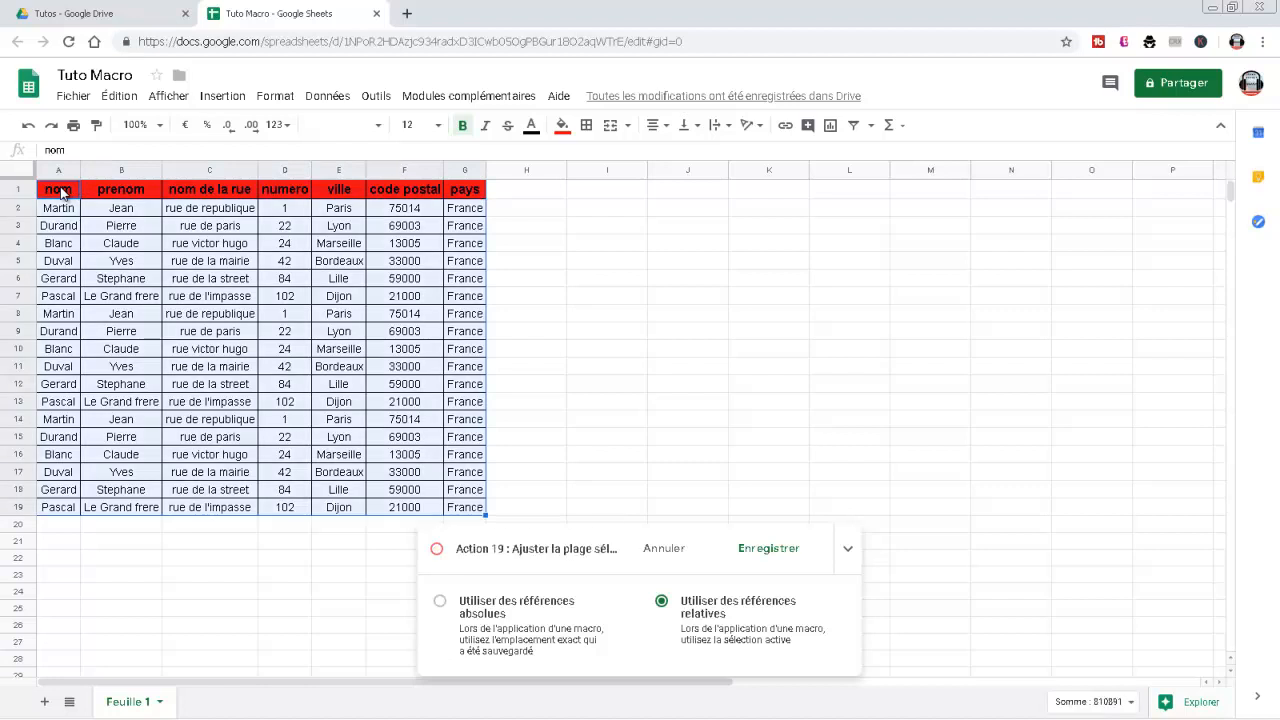
pyautogui.click(270, 97)
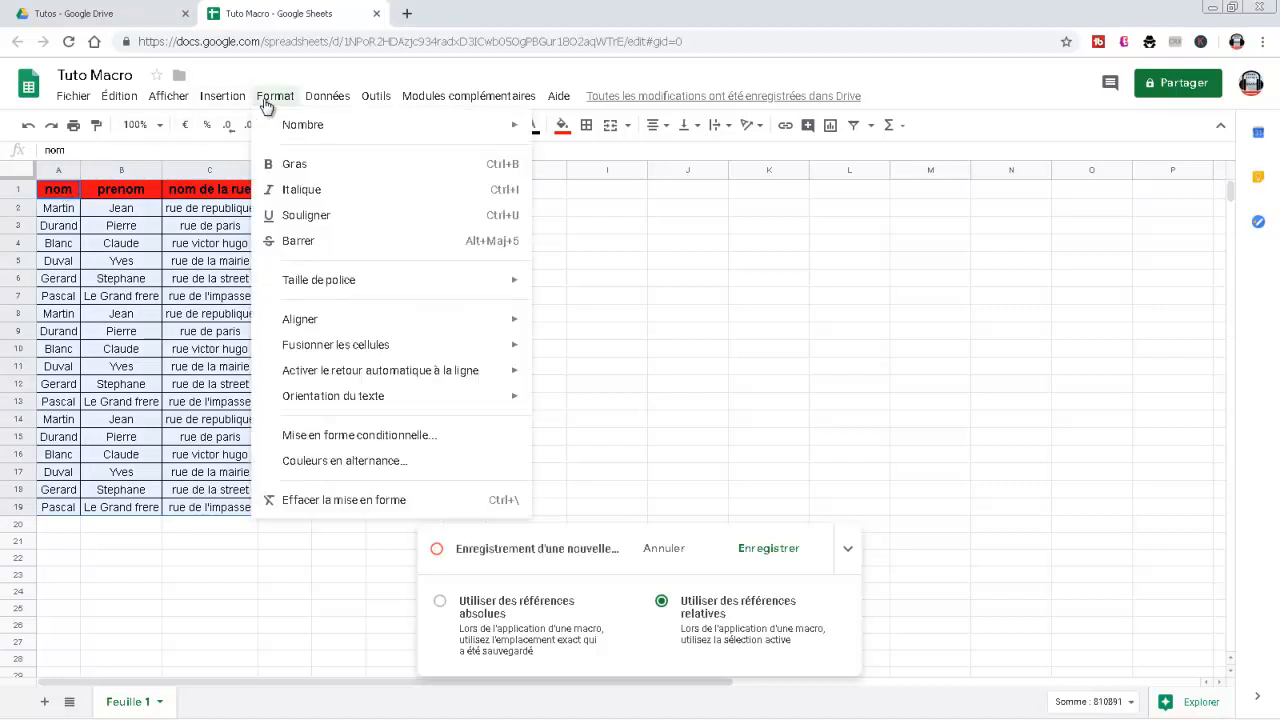
pyautogui.click(347, 461)
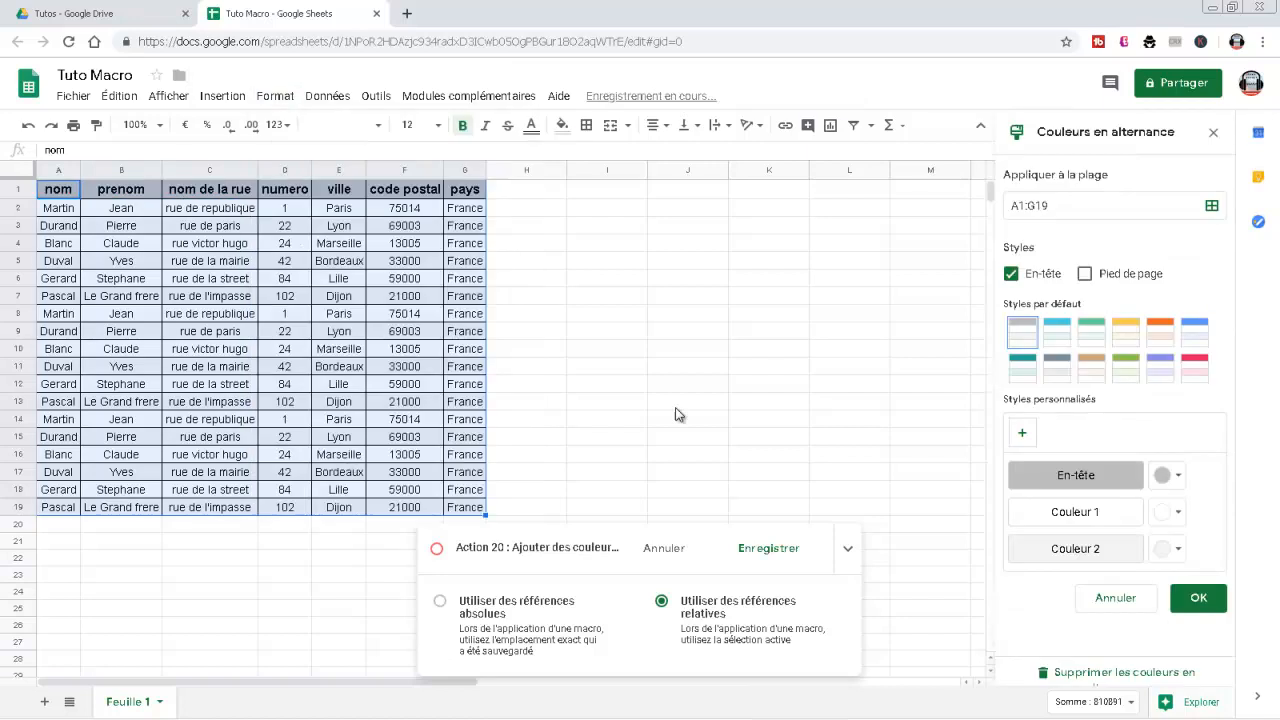
pyautogui.click(1193, 334)
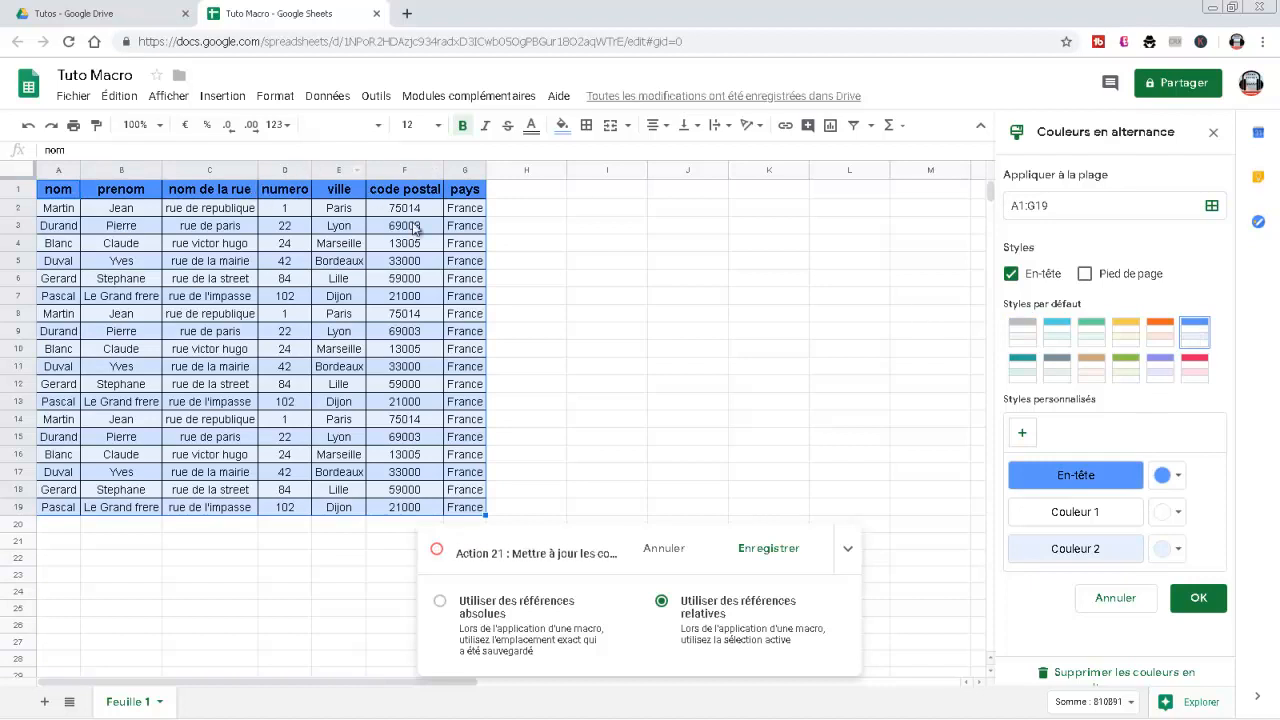
pyautogui.click(1203, 598)
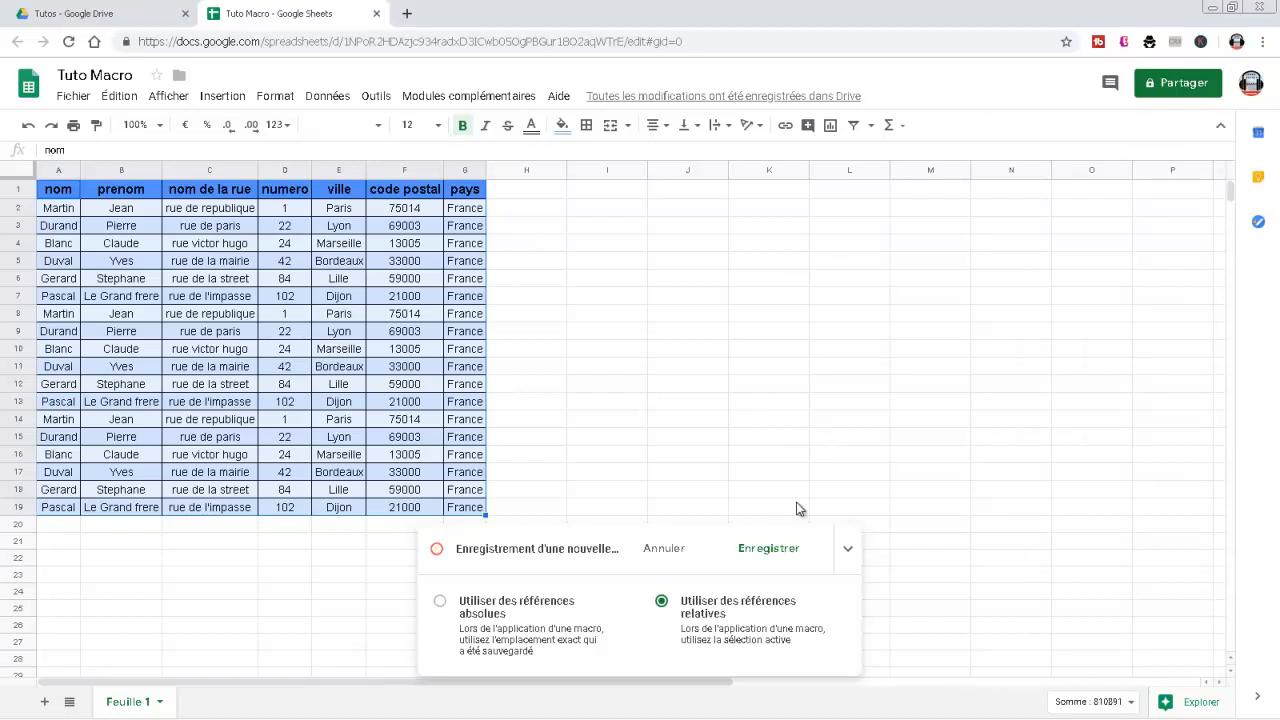
# Step: Finish the macro recording and save it under the name "Mise en Forme1"
pyautogui.click(776, 548)
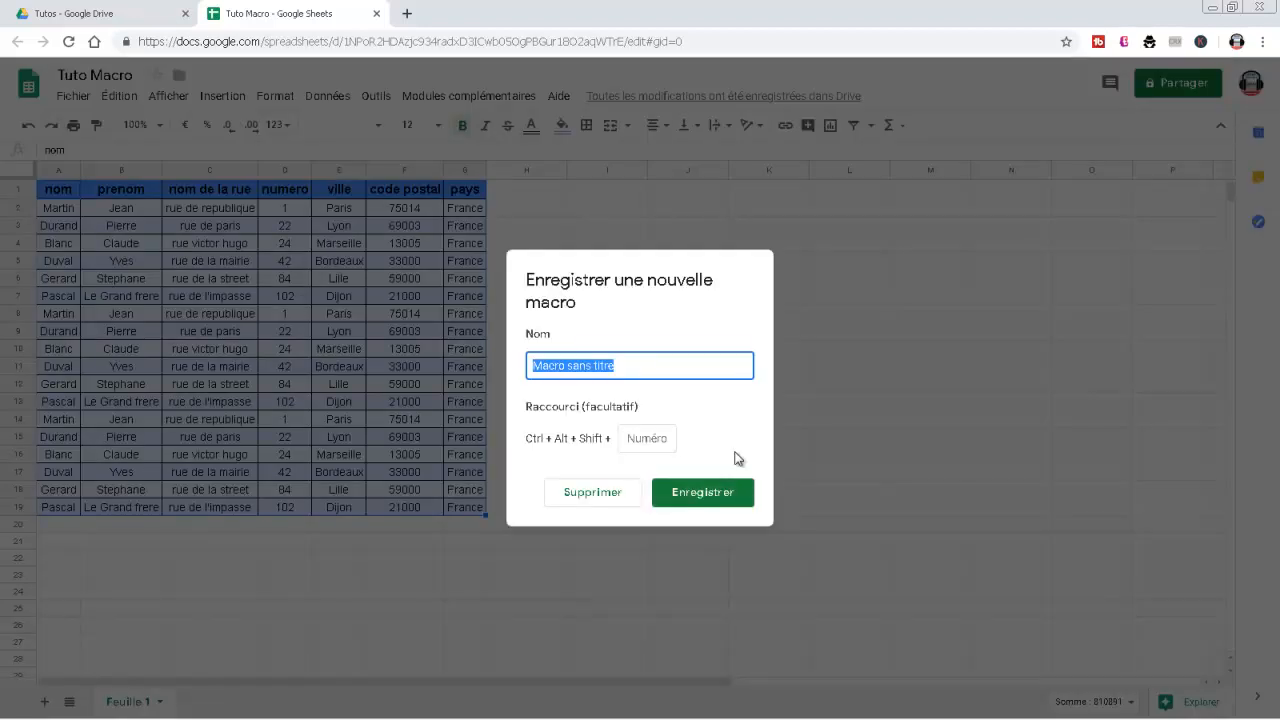
pyautogui.click(737, 458)
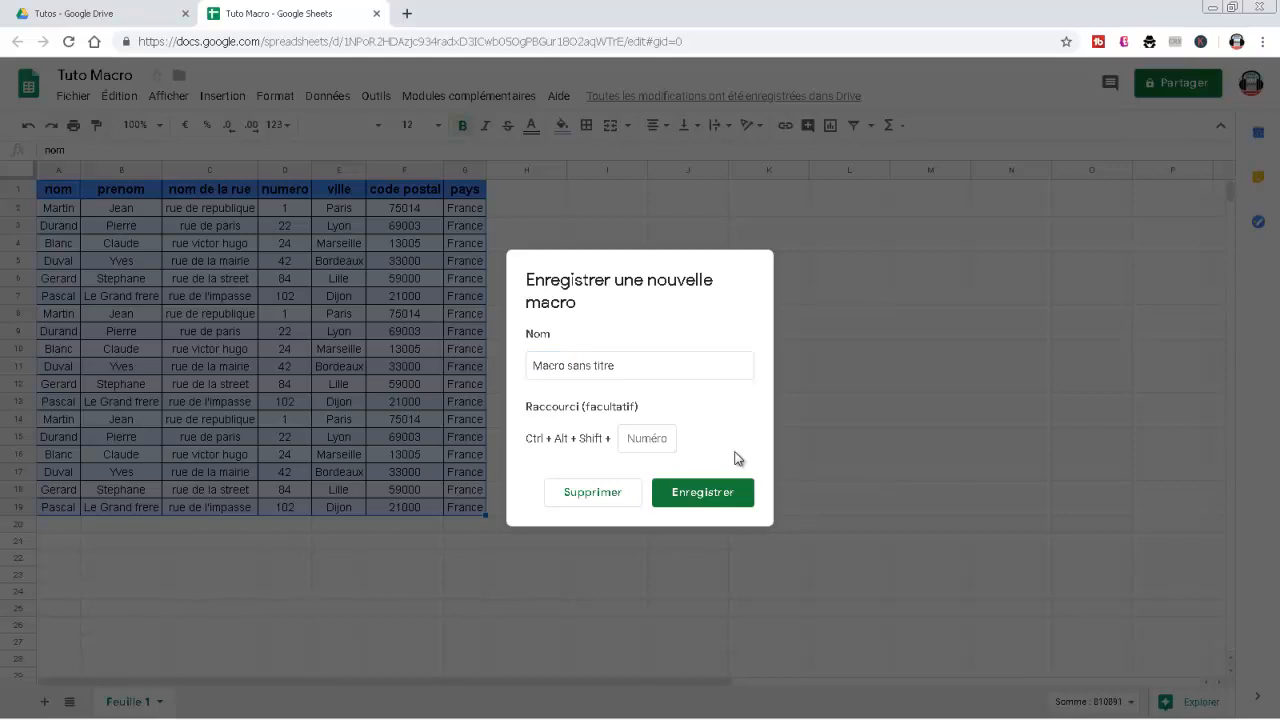
pyautogui.click(586, 365)
pyautogui.moveTo(627, 365); pyautogui.dragTo(521, 368)
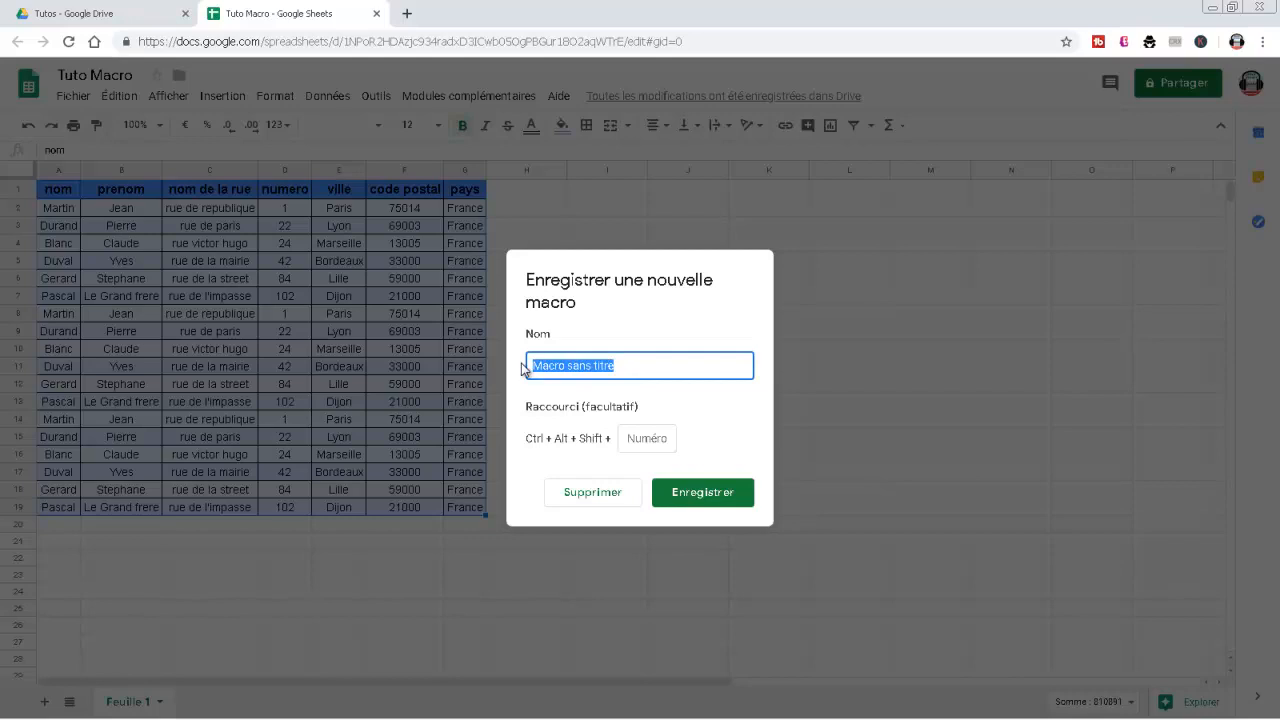
pyautogui.write('Mise en ')
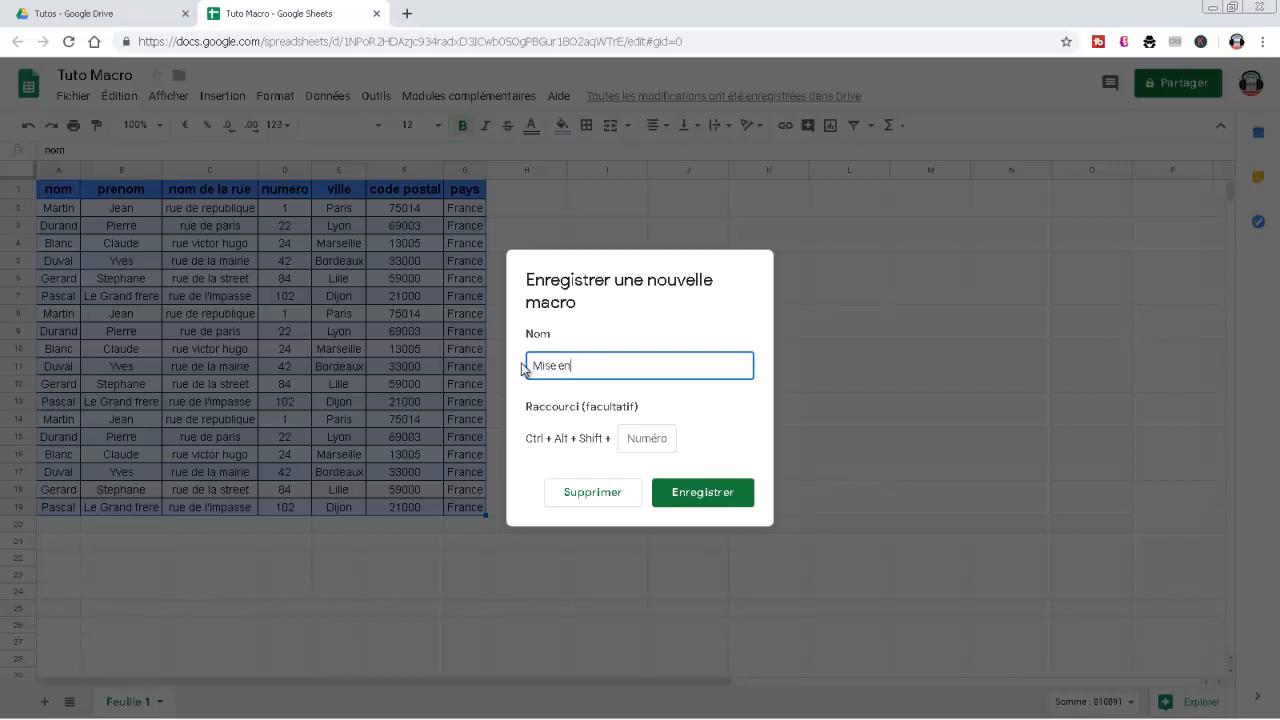
pyautogui.write('Forma')
pyautogui.press('BackSpace')
pyautogui.write('e1')
pyautogui.click(685, 489)
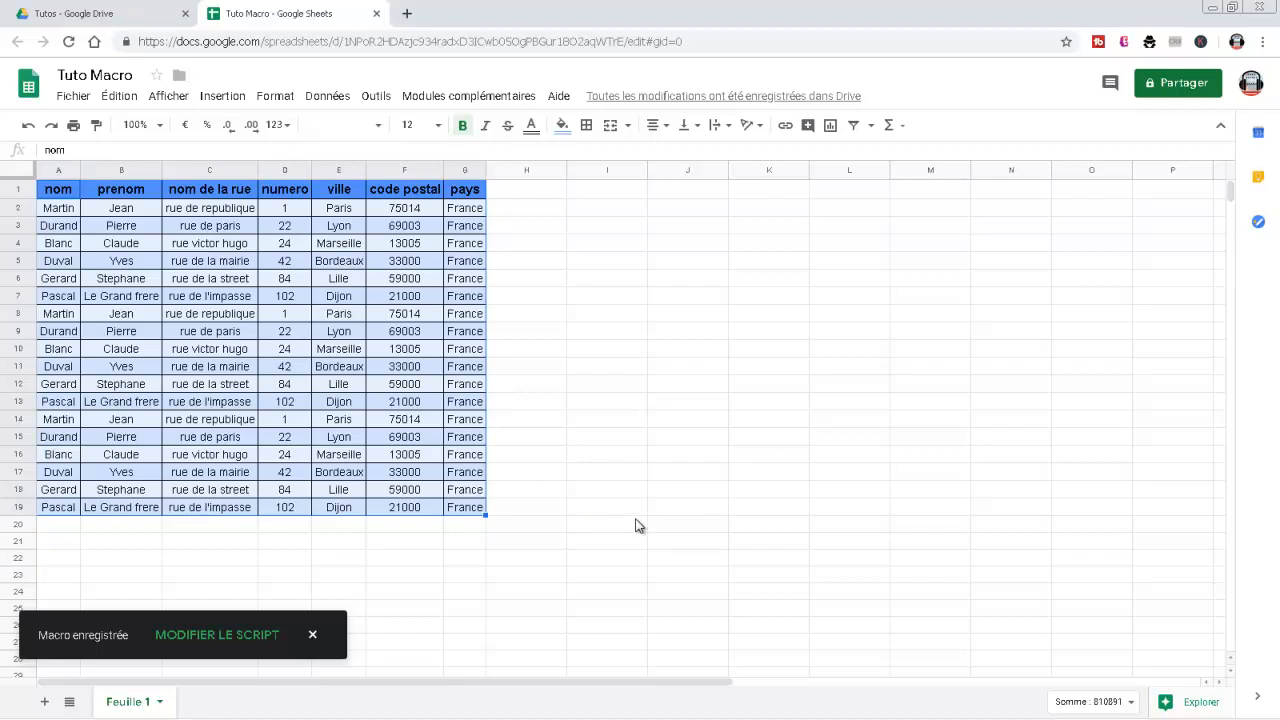
# Step: Undo all table formatting and the original paste until the sheet is empty, and paste the unformatted address table again at A1
pyautogui.hotkey('ctrl', 'alt', 'shift', '1')
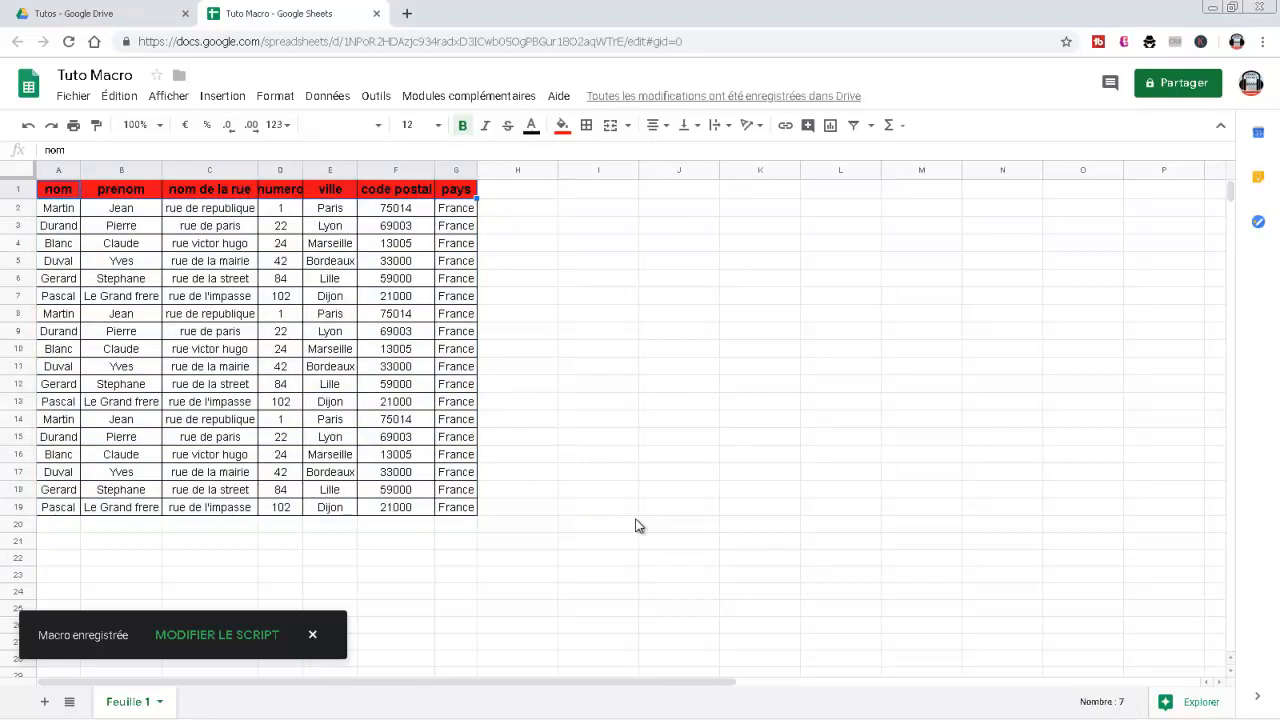
pyautogui.hotkey('ctrl', 'z')
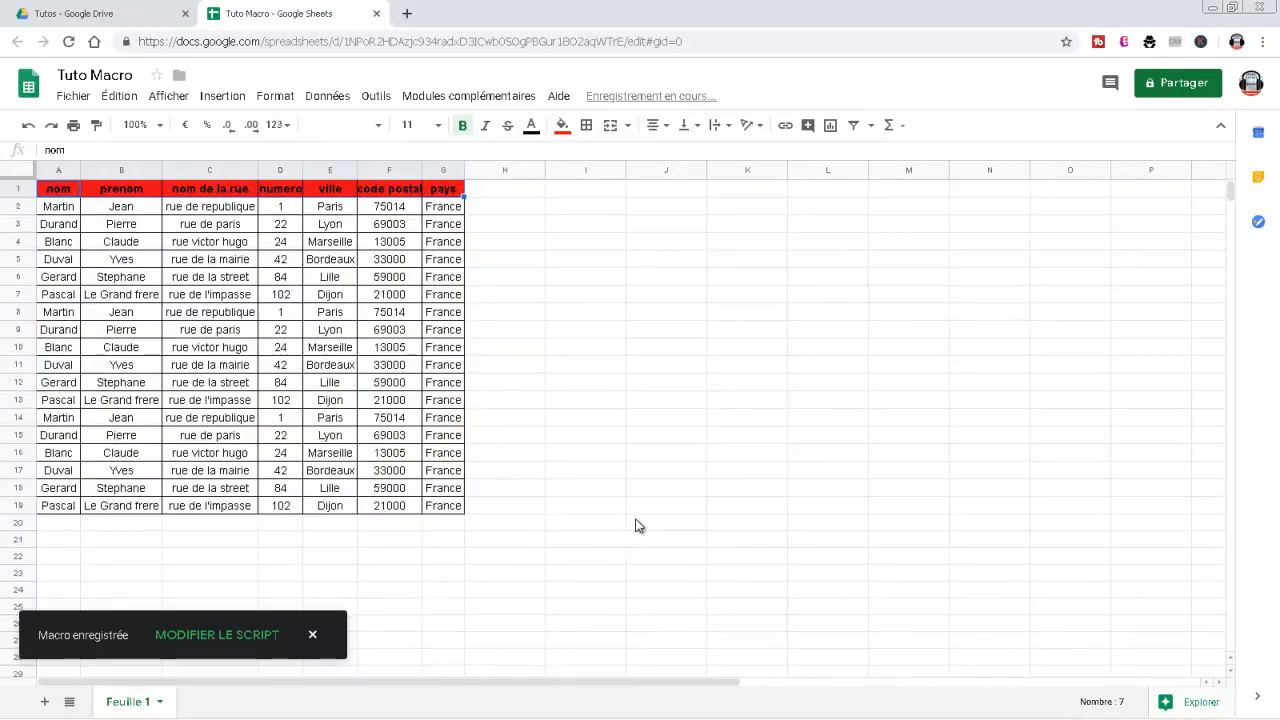
pyautogui.hotkey('ctrl', 'z')
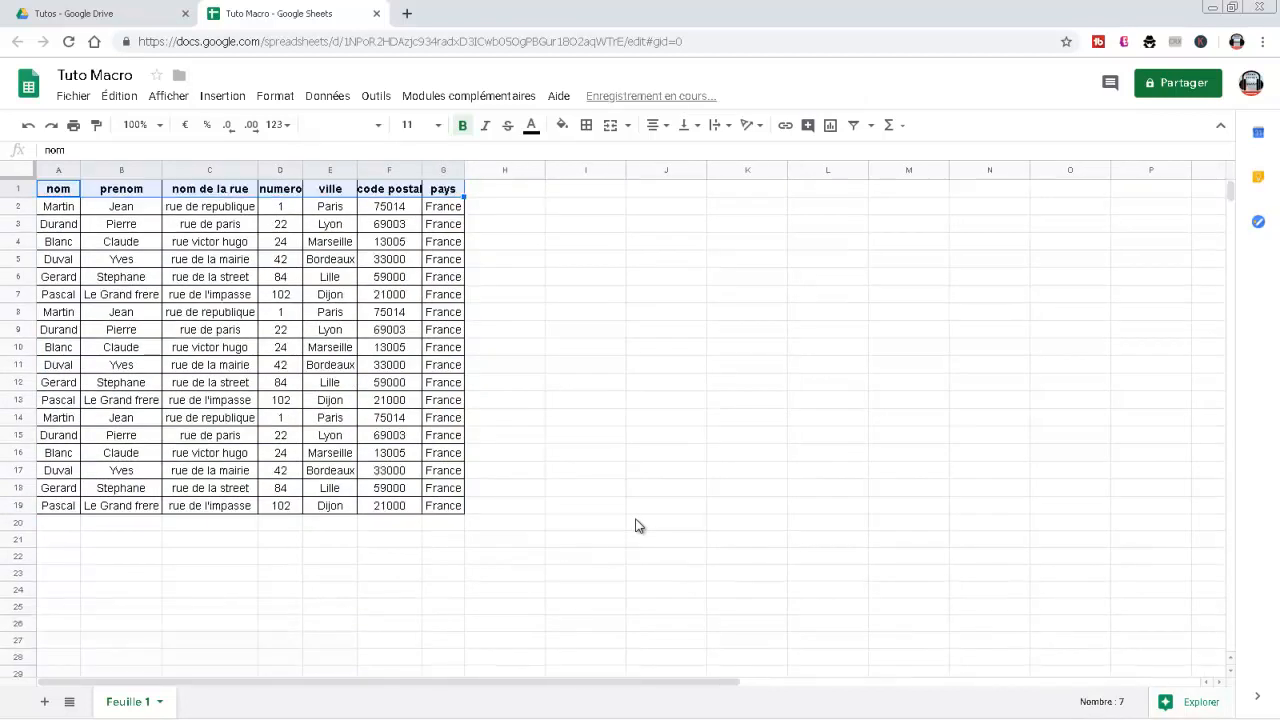
pyautogui.hotkey('ctrl', 'z')
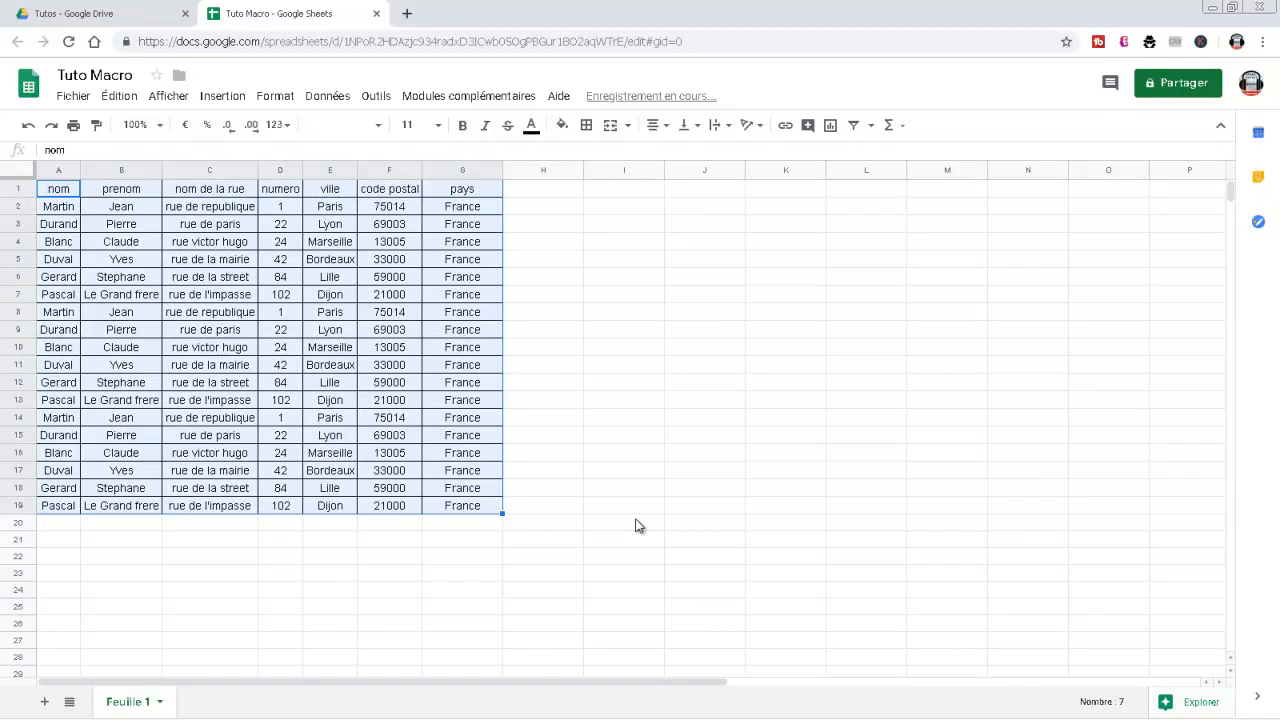
pyautogui.hotkey('ctrl', 'z')
pyautogui.hotkey('ctrl', 'z')
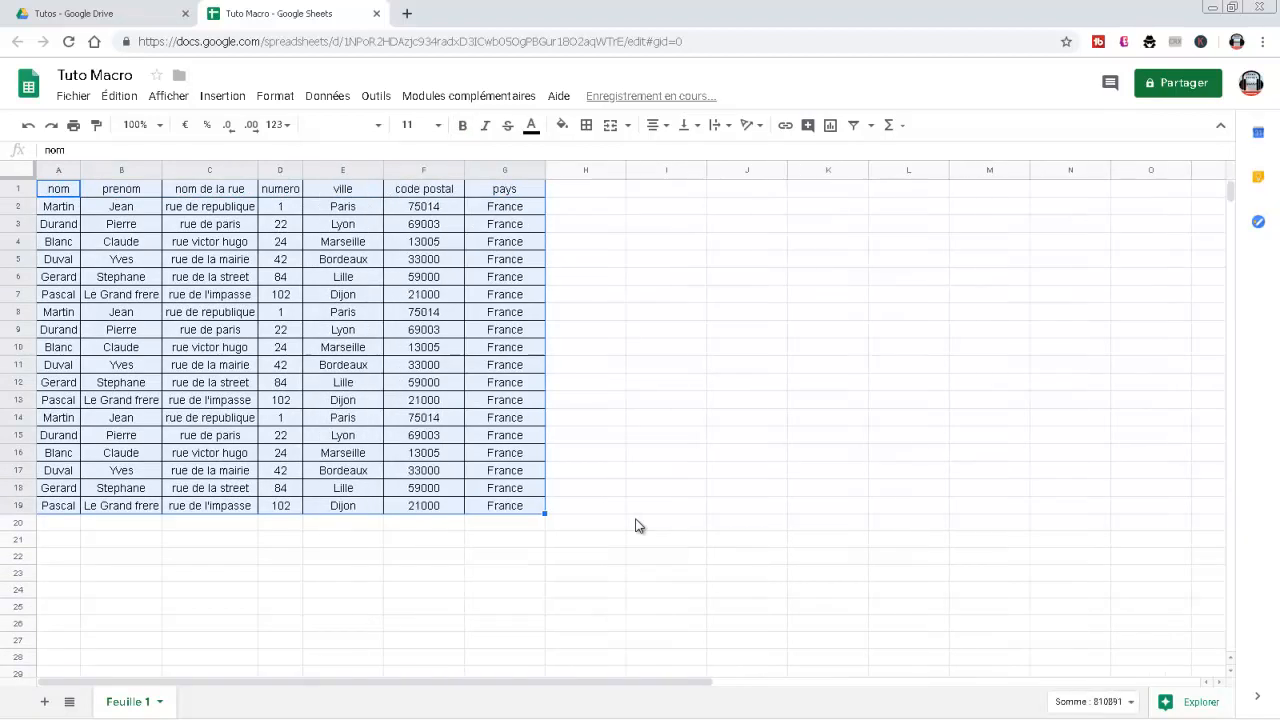
pyautogui.hotkey('ctrl', 'z')
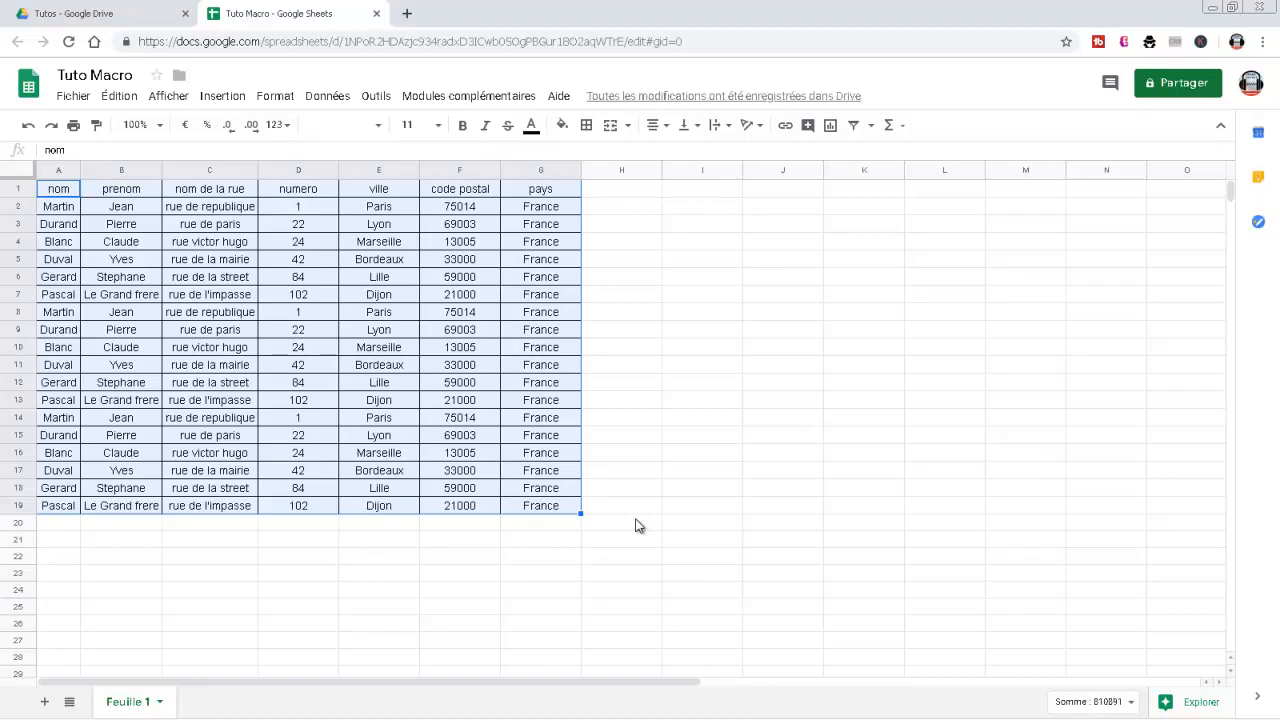
pyautogui.hotkey('ctrl', 'z')
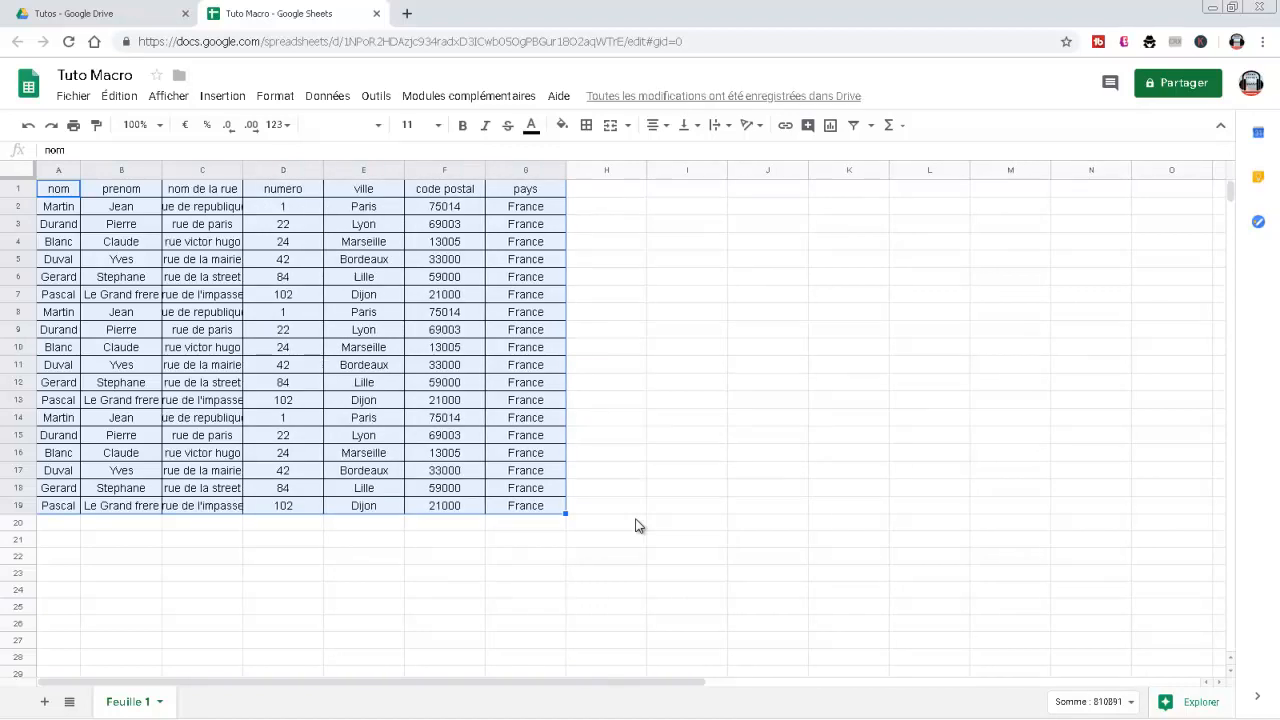
pyautogui.hotkey('ctrl', 'z')
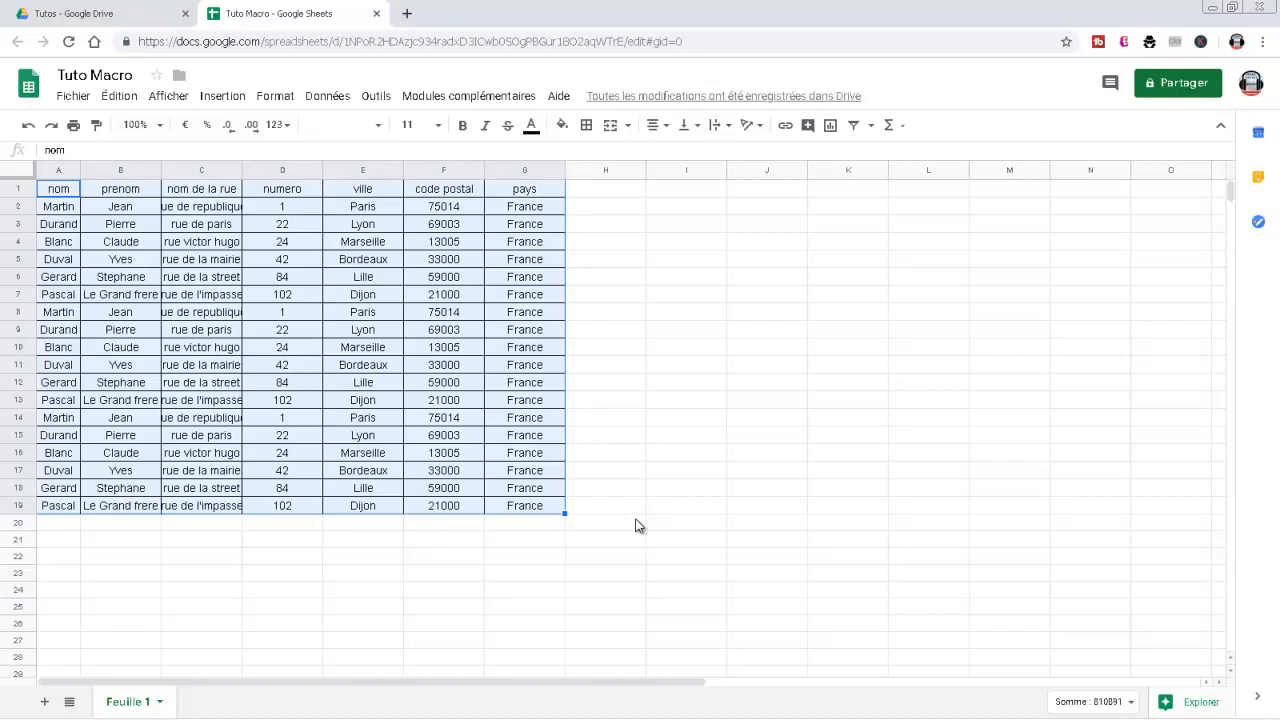
pyautogui.hotkey('ctrl', 'z')
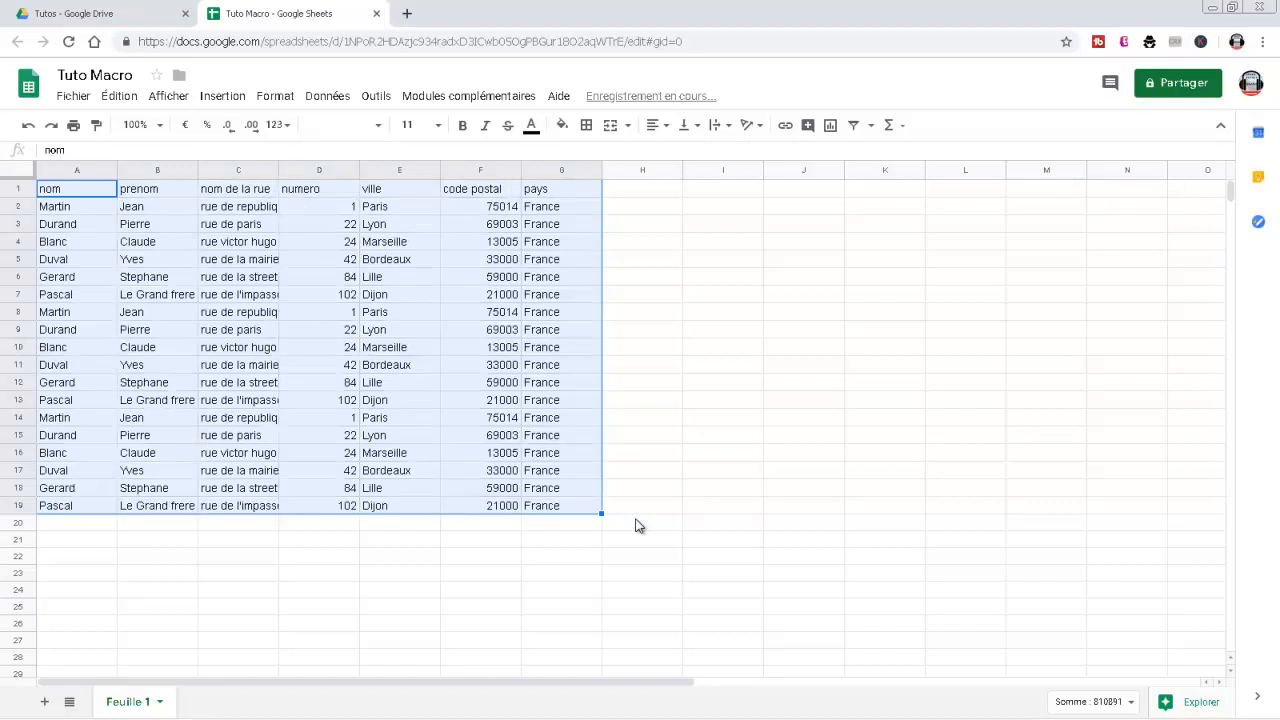
pyautogui.hotkey('ctrl', 'z')
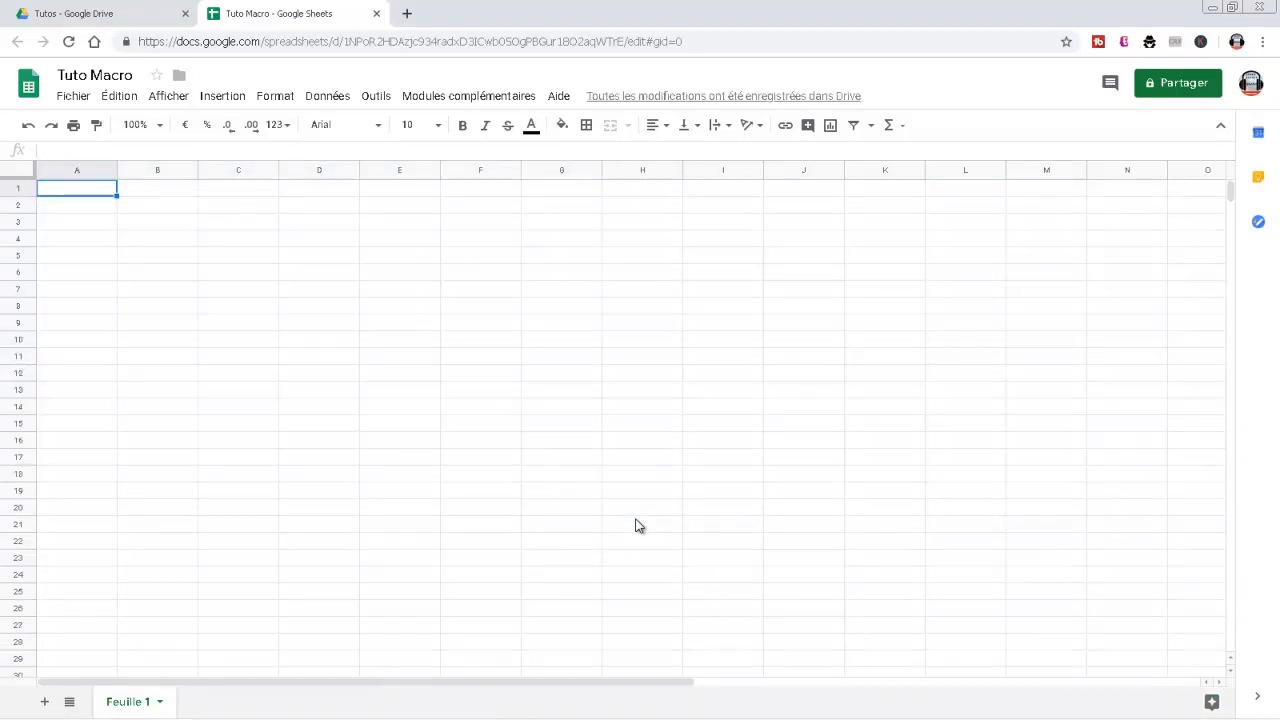
pyautogui.write("nom\tprenom\tnom de la rue\tnumero\tville\tcode postal\tpays Martin\tJean\true de republiq\t1\tParis\t75014\tFrance Durand\tPierre\true de paris\t22\tLyon\t69003\tFrance Blanc\tClaude\true victor hugo\t24\tMarseille\t13005\tFrance Duval\tYves\true de la mairie\t42\tBordeaux\t33000\tFrance Gerard\tStephane\true de la street\t84\tLille\t59000\tFrance Pascal\tLe Grand frere\true de l'impass\t102\tDijon\t21000\tFrance Martin\tJean\true de republiq\t1\tParis\t75014\tFrance Durand\tPierre\true de paris\t22\tLyon\t69003\tFrance Blanc\tClaude\true victor hugo\t24\tMarseille\t13005\tFrance Duval\tYves\true de la mairie\t42\tBordeaux\t33000\tFrance Gerard\tStephane\true de la street\t84\tLille\t59000\tFrance Pascal\tLe Grand frere\true de l'impass\t102\tDijon\t21000\tFrance Martin\tJean\true de republiq\t1\tParis\t75014\tFrance Durand\tPierre\true de paris\t22\tLyon\t69003\tFrance Blanc\tClaude\true victor hugo\t24\tMarseille\t13005\tFrance Duval\tYves\true de la mairie\t42\tBordeaux\t33000\tFrance Gerard\tStephane\true de la street\t84\tLille\t59000\tFrance Pascal\tLe Grand frere\true de l'impass\t102\tDijon\t21000\tFrance")
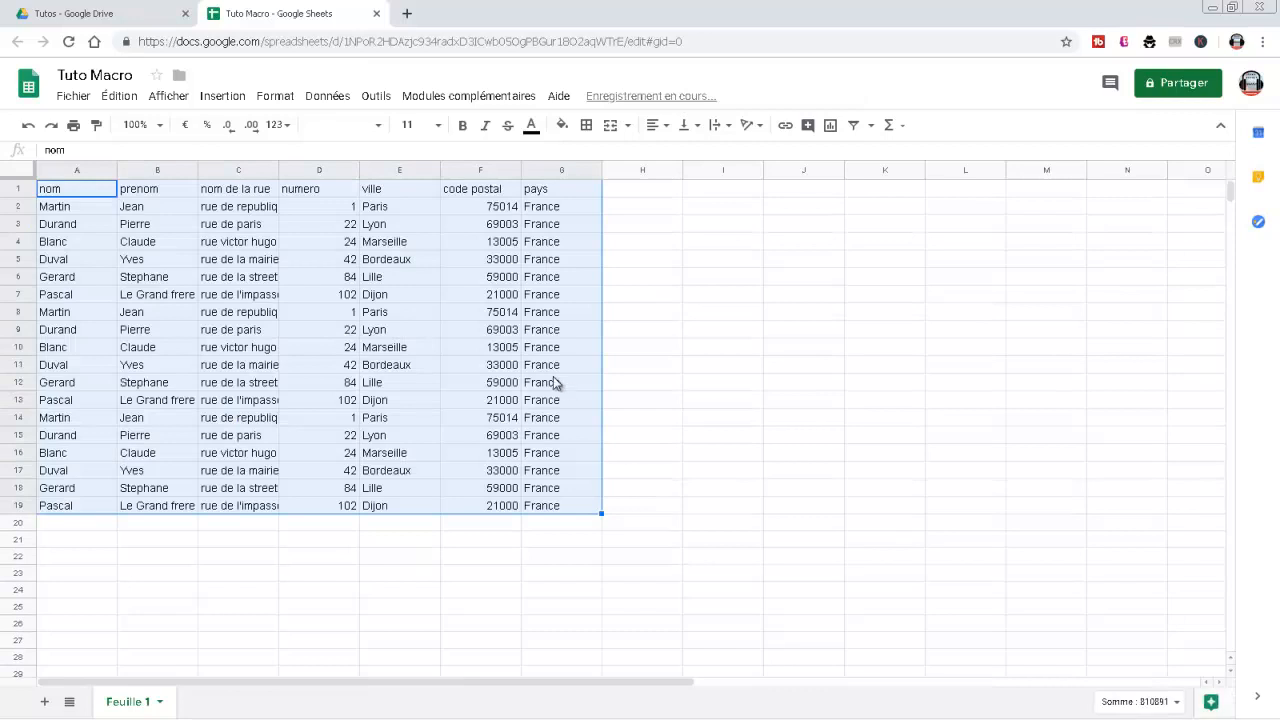
# Step: Run the Mise en Forme1 macro on the pasted table and authorize its script
pyautogui.click(377, 100)
pyautogui.moveTo(486, 194)
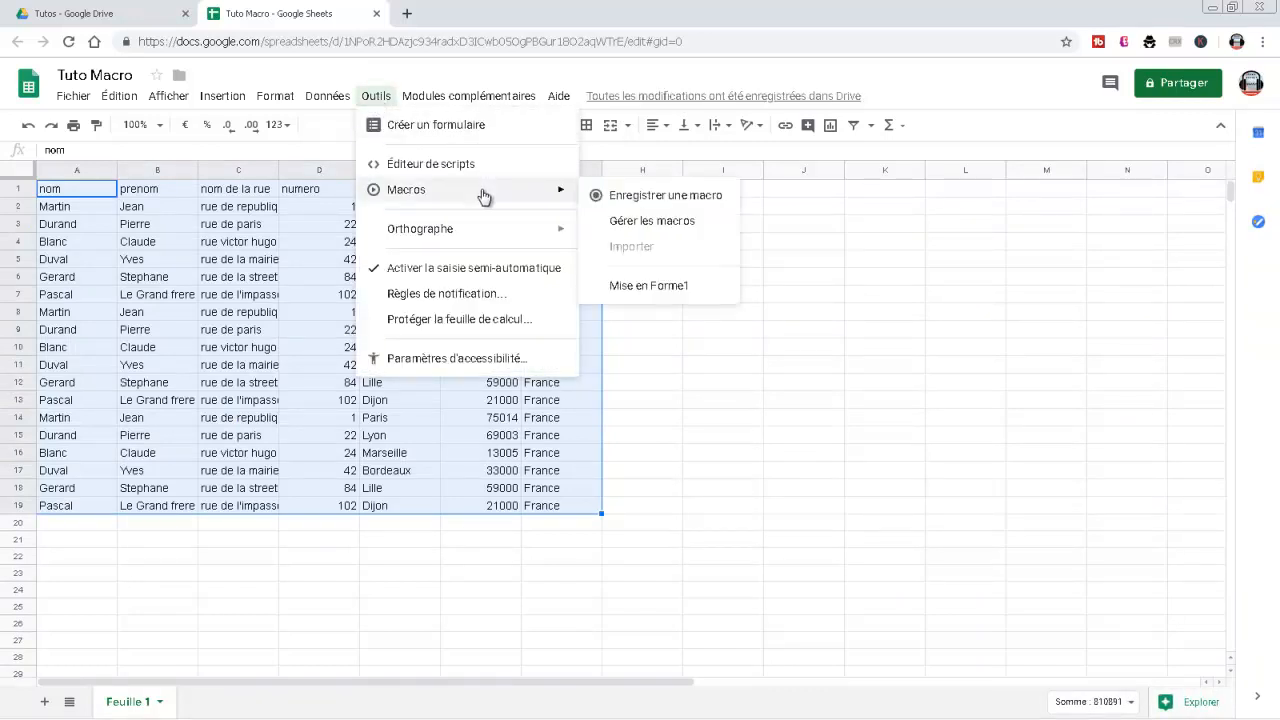
pyautogui.click(645, 287)
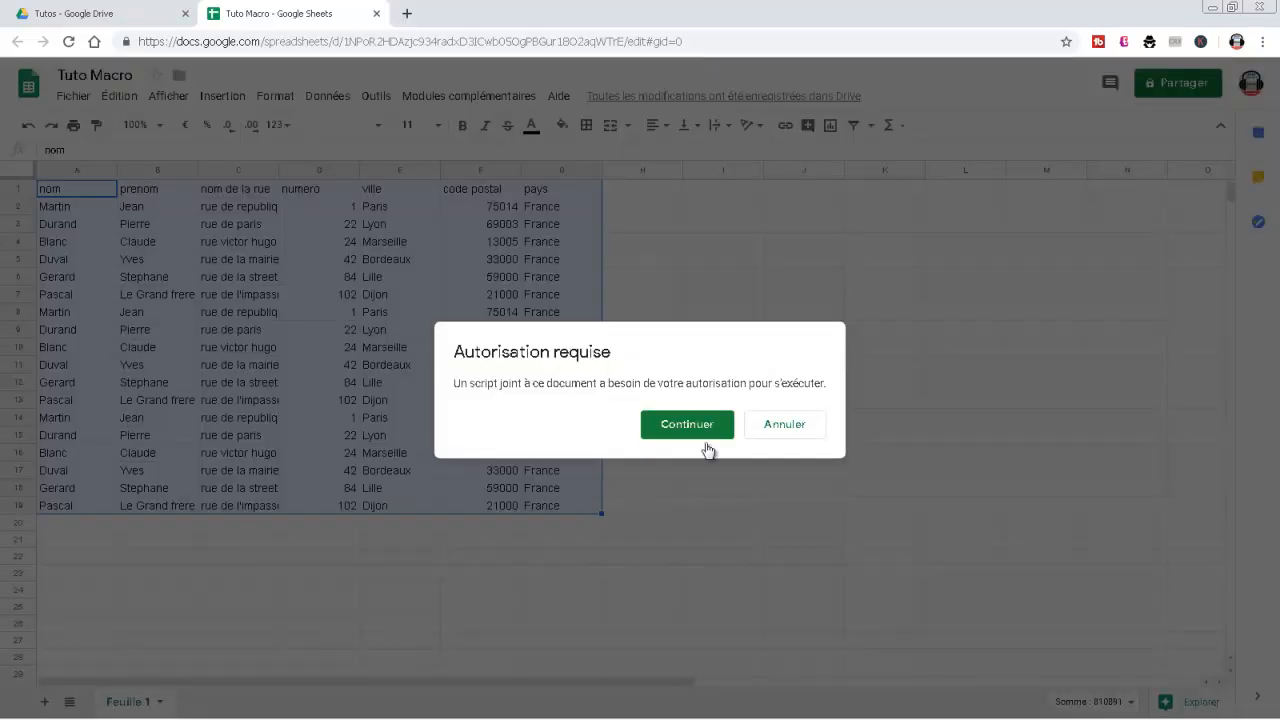
pyautogui.click(690, 426)
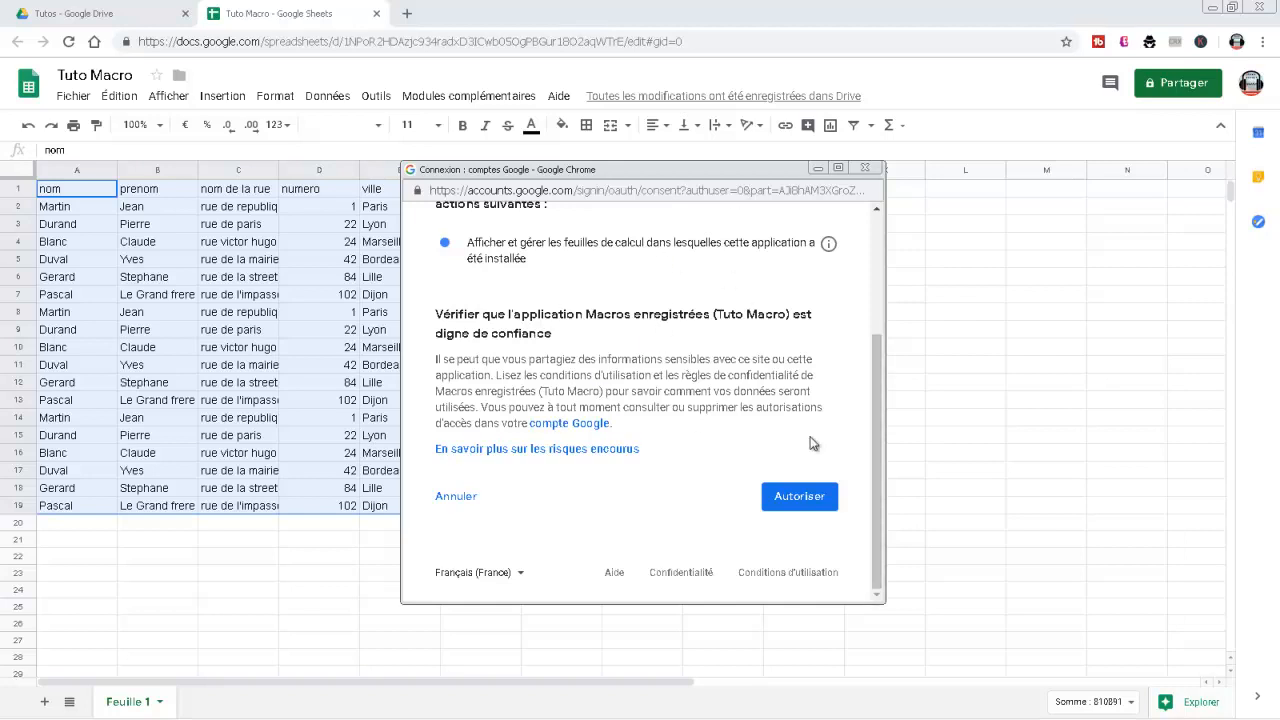
pyautogui.click(798, 500)
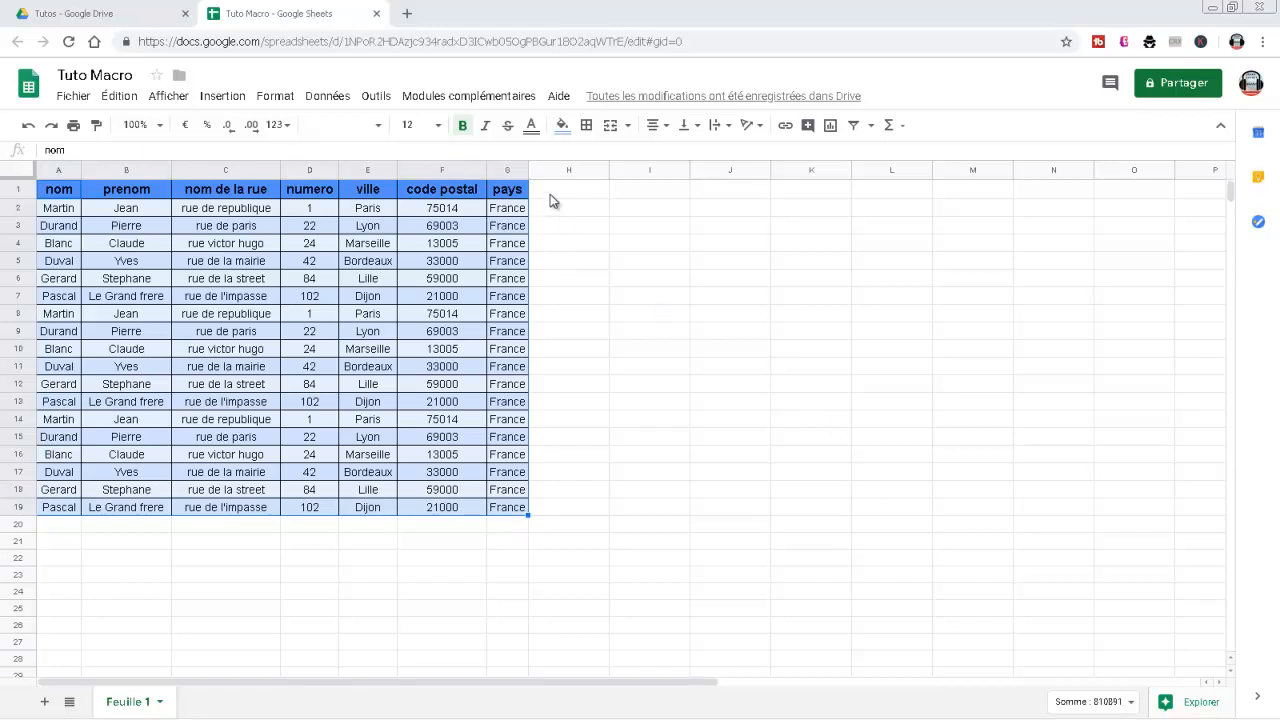
# Step: Start recording a new macro with relative references
pyautogui.click(376, 97)
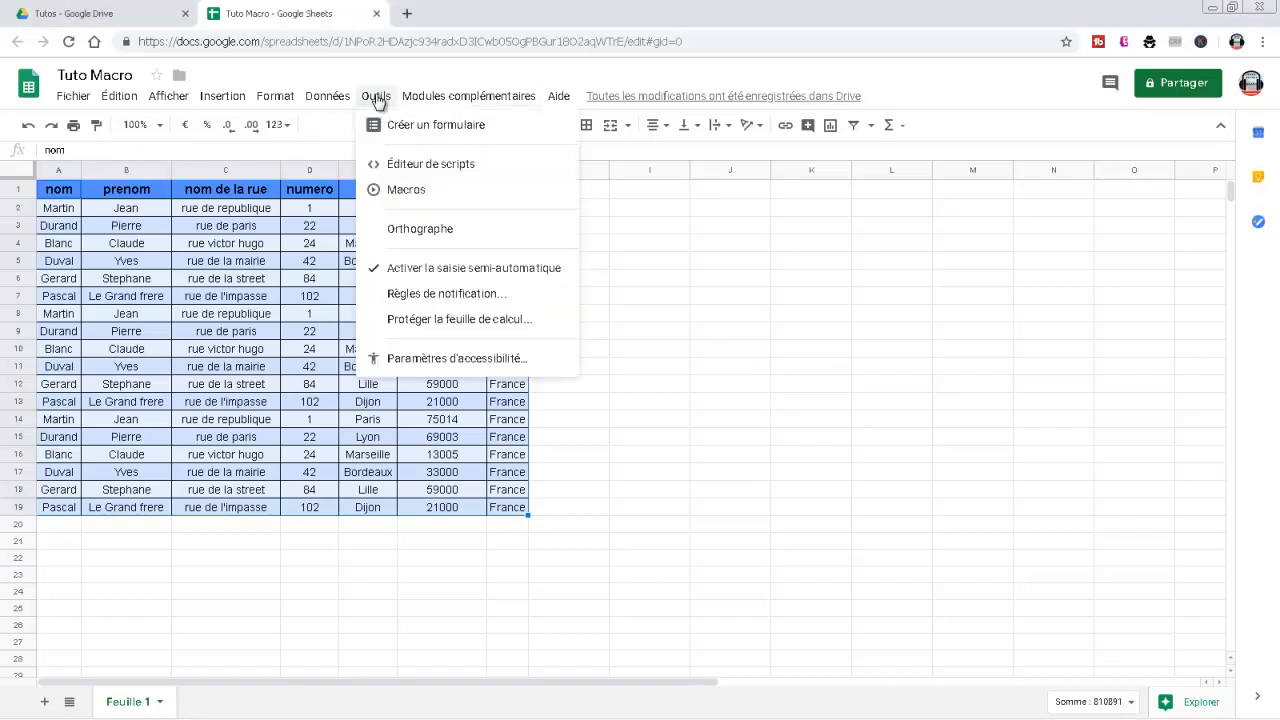
pyautogui.moveTo(468, 96)
pyautogui.moveTo(380, 100)
pyautogui.moveTo(410, 193)
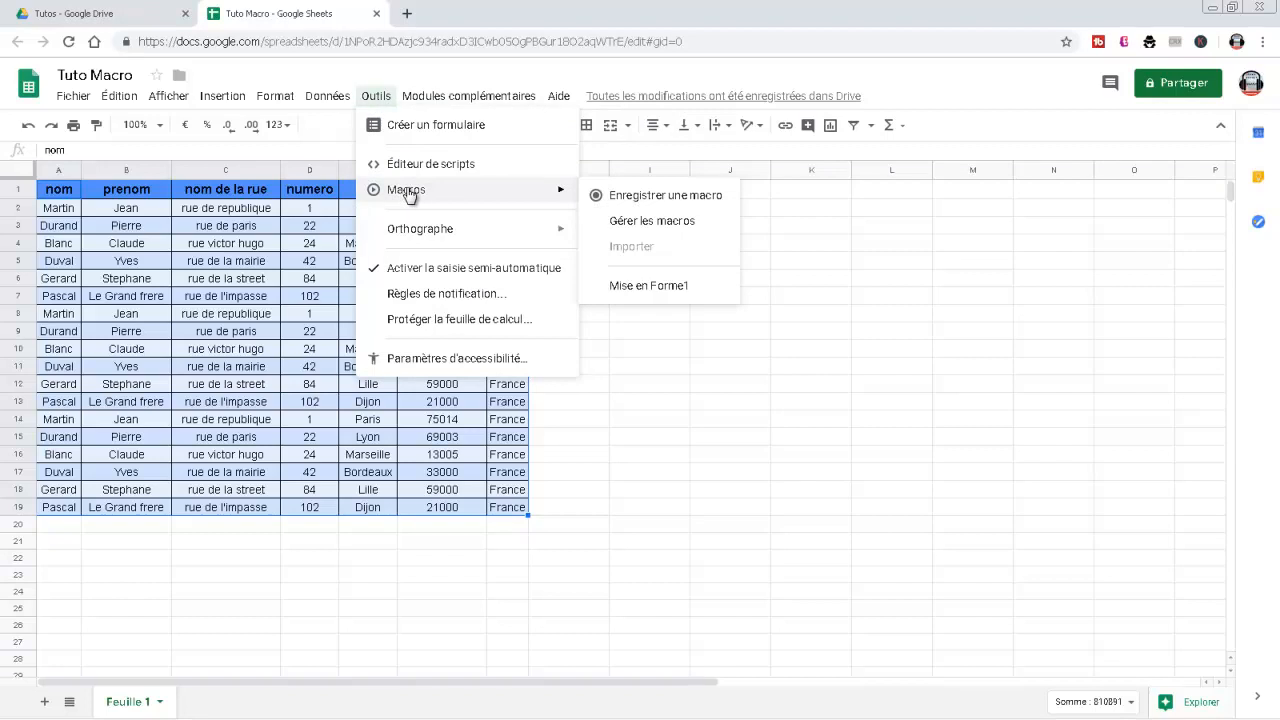
pyautogui.click(604, 195)
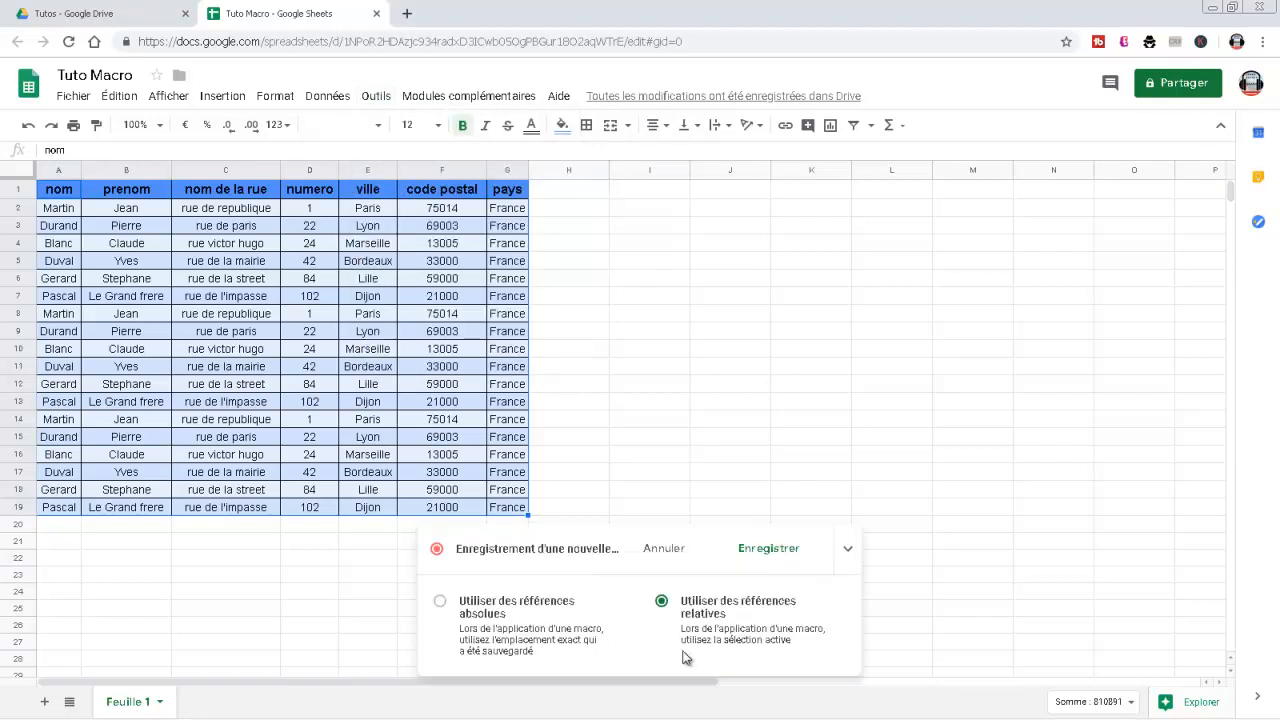
# Step: Begin a JOIN formula in H2 with a space as delimiter, the range A2:B2 and the text ", " as its first values
pyautogui.click(577, 260)
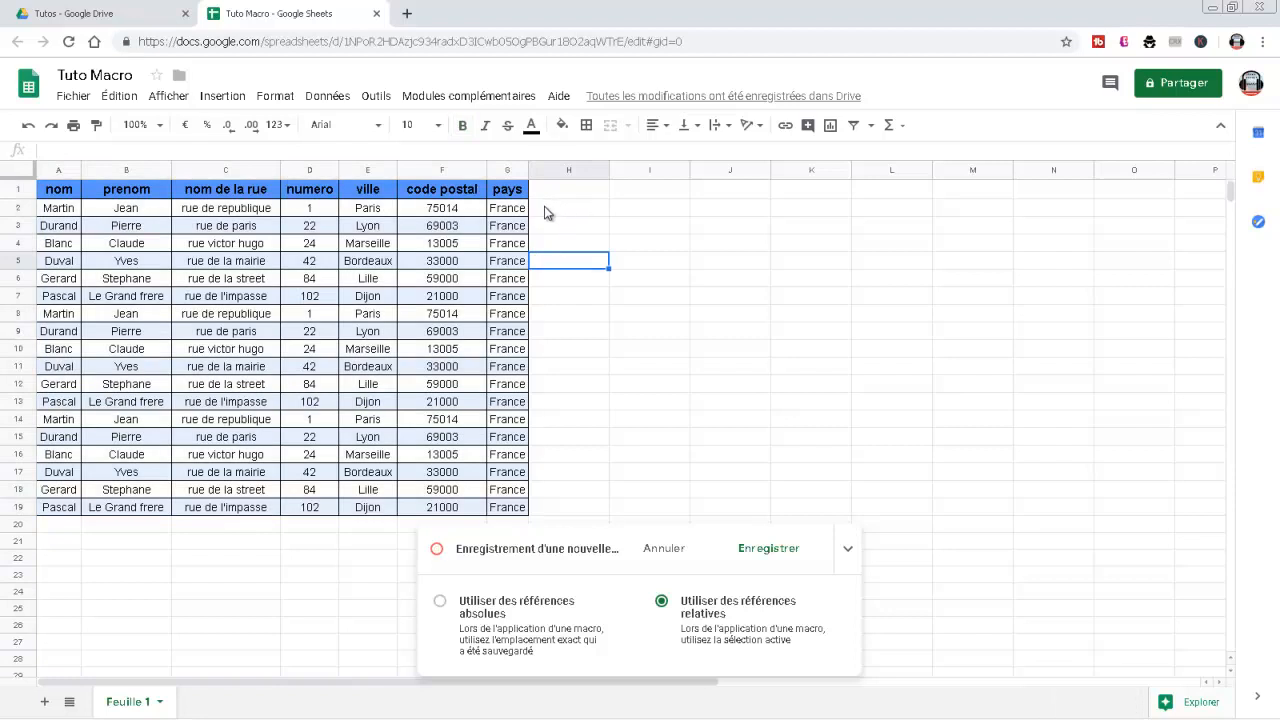
pyautogui.click(547, 210)
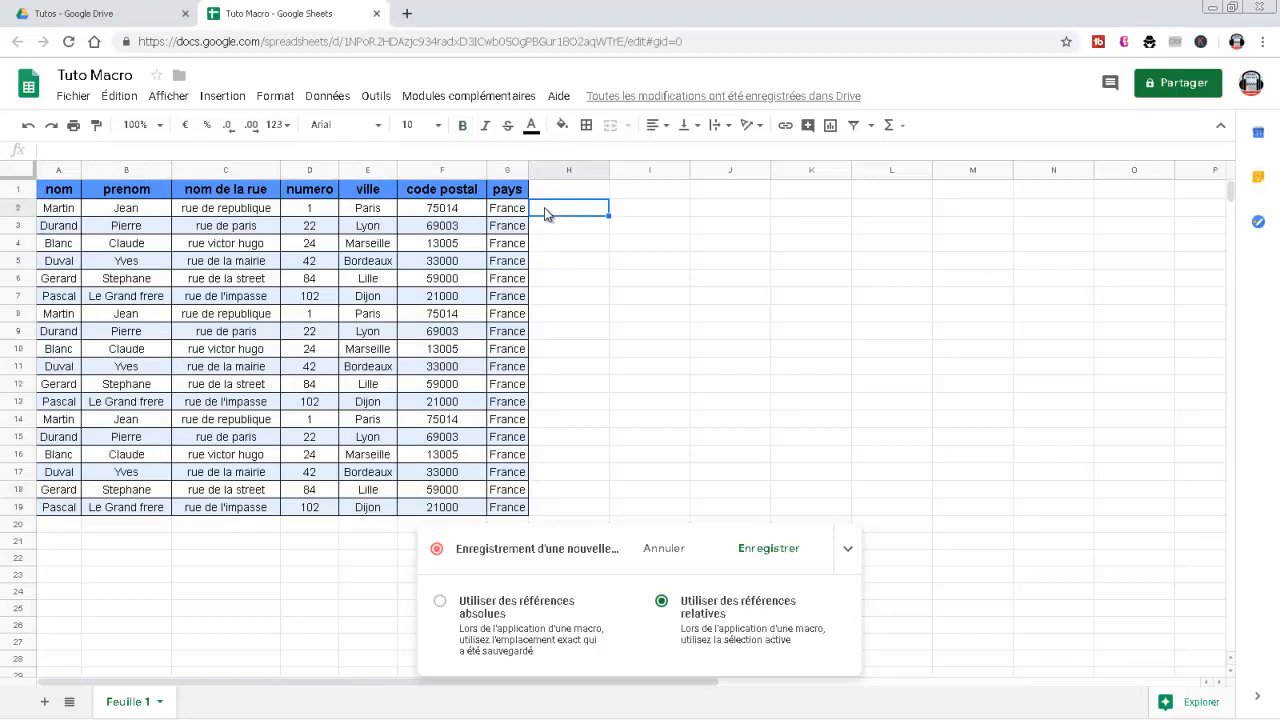
pyautogui.write('=')
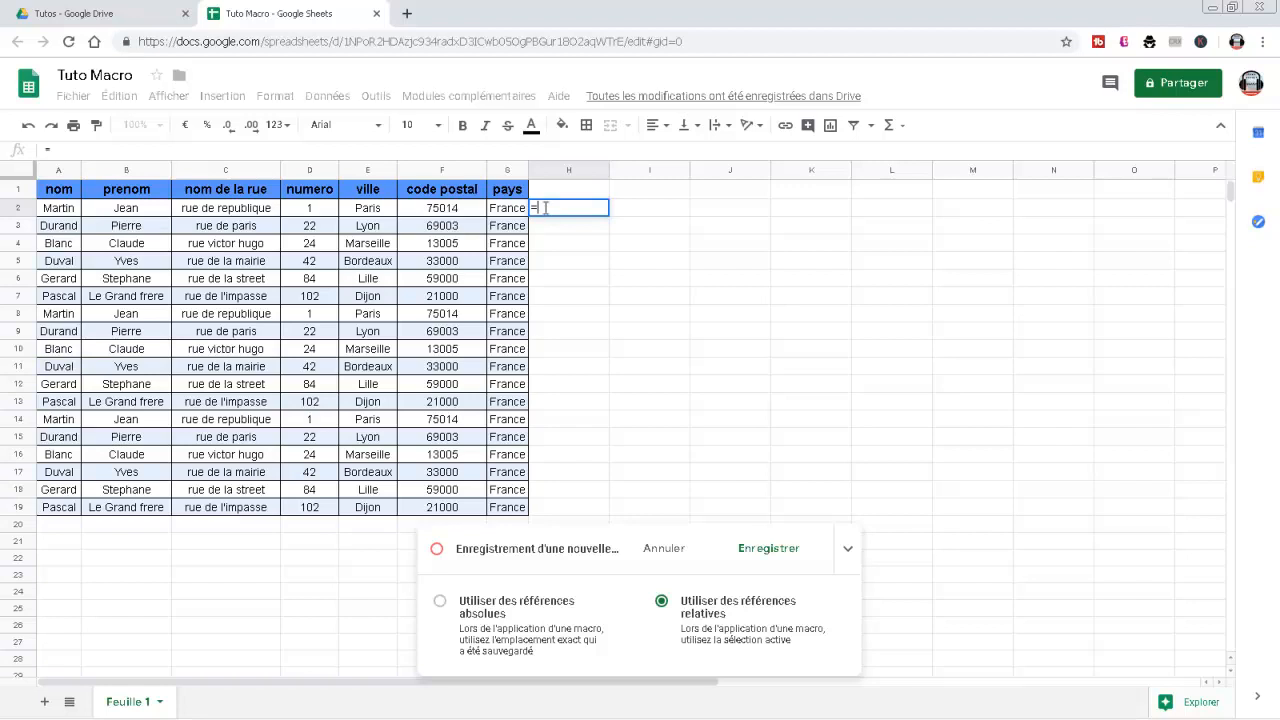
pyautogui.write('join')
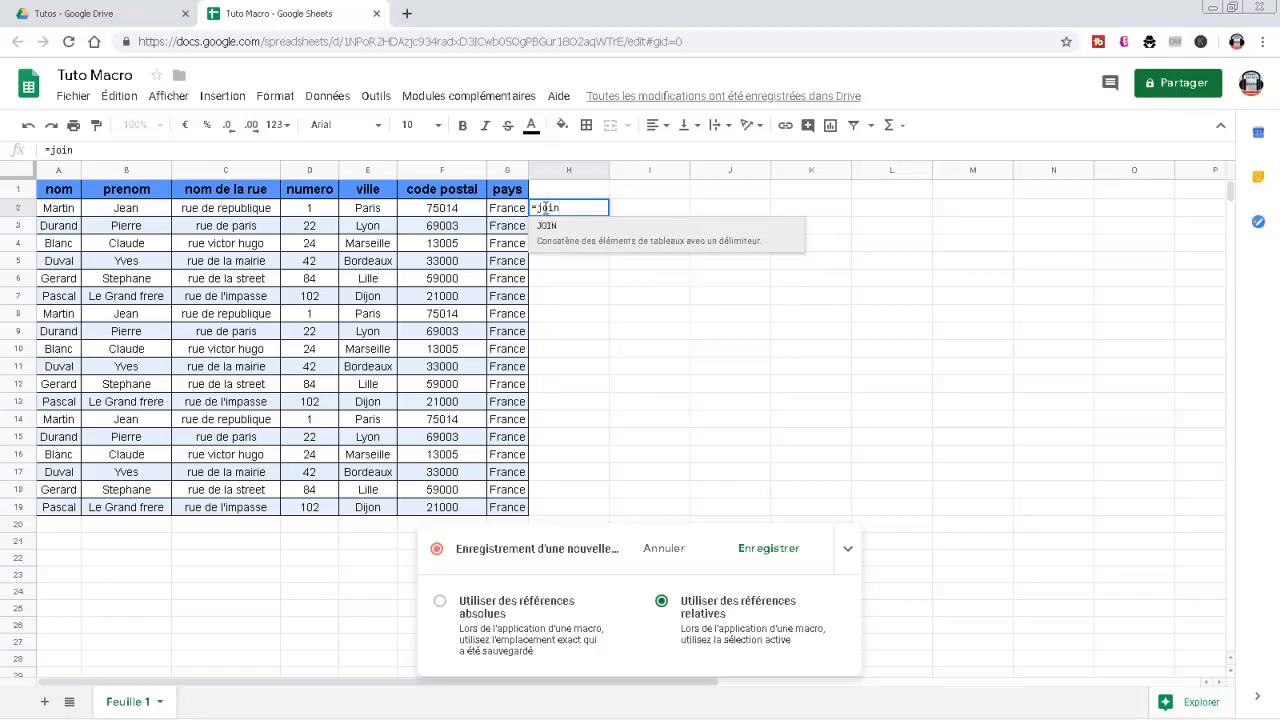
pyautogui.write('(')
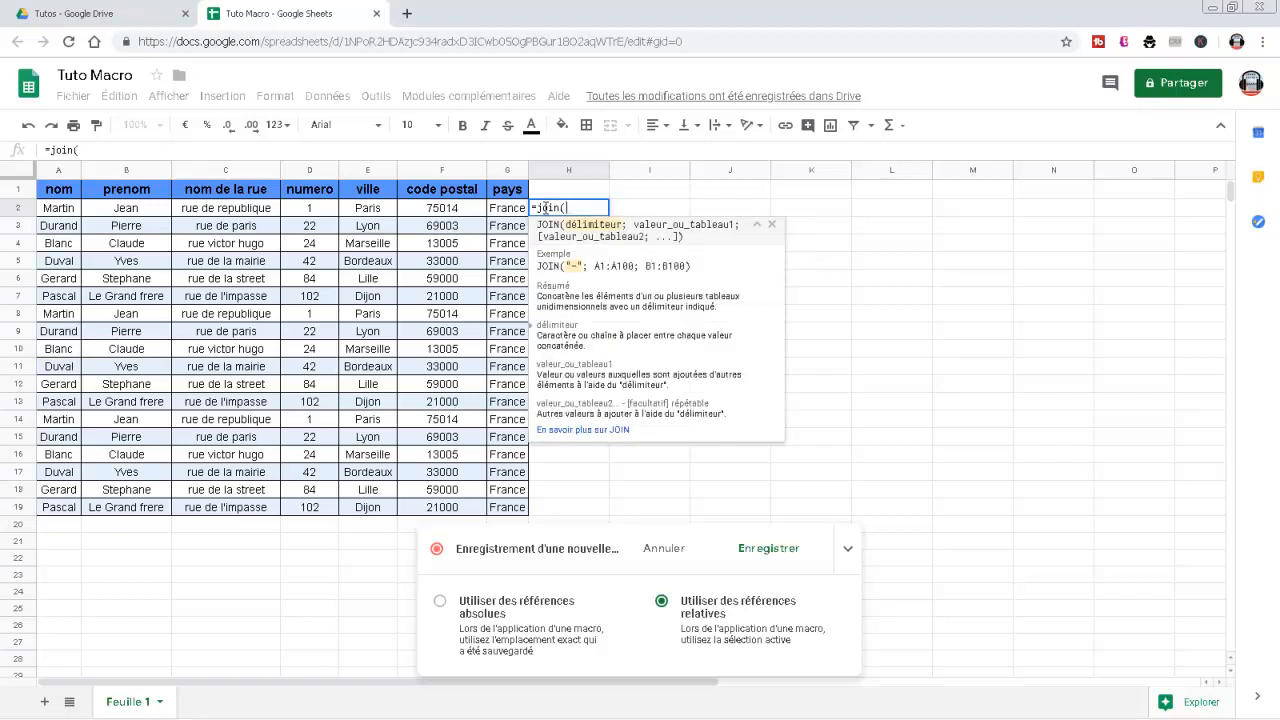
pyautogui.write('"')
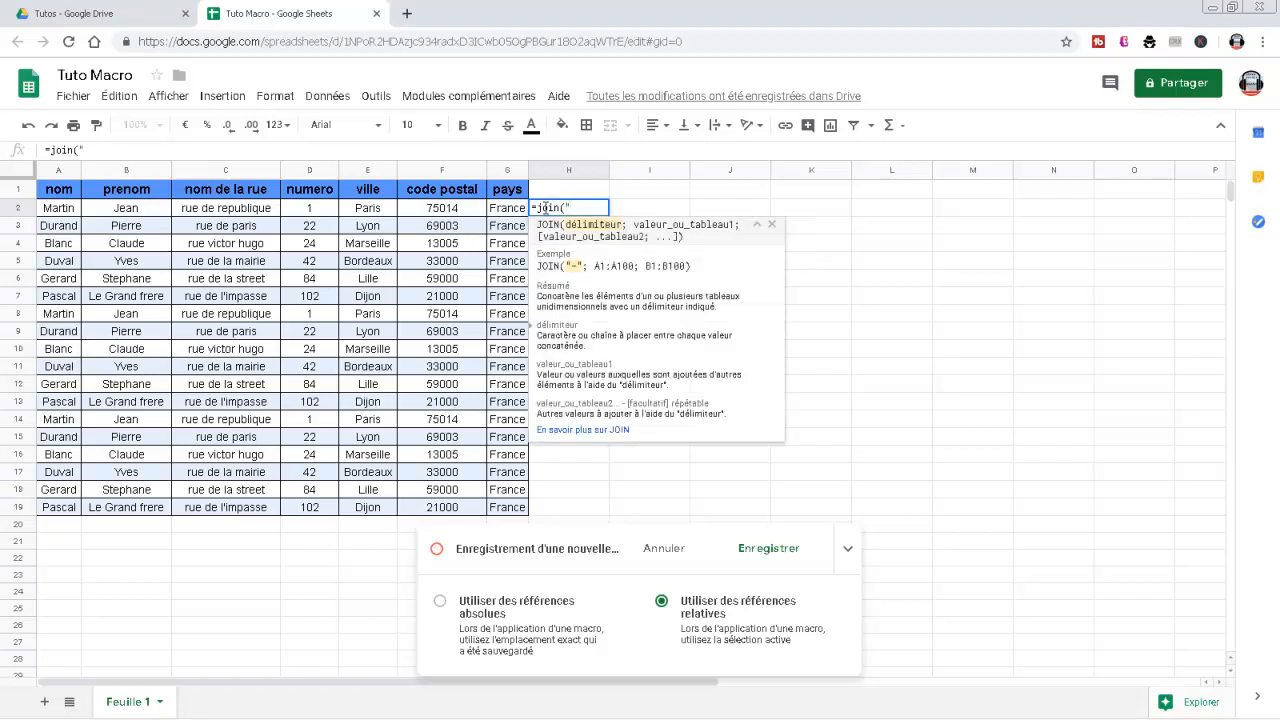
pyautogui.write(' ";')
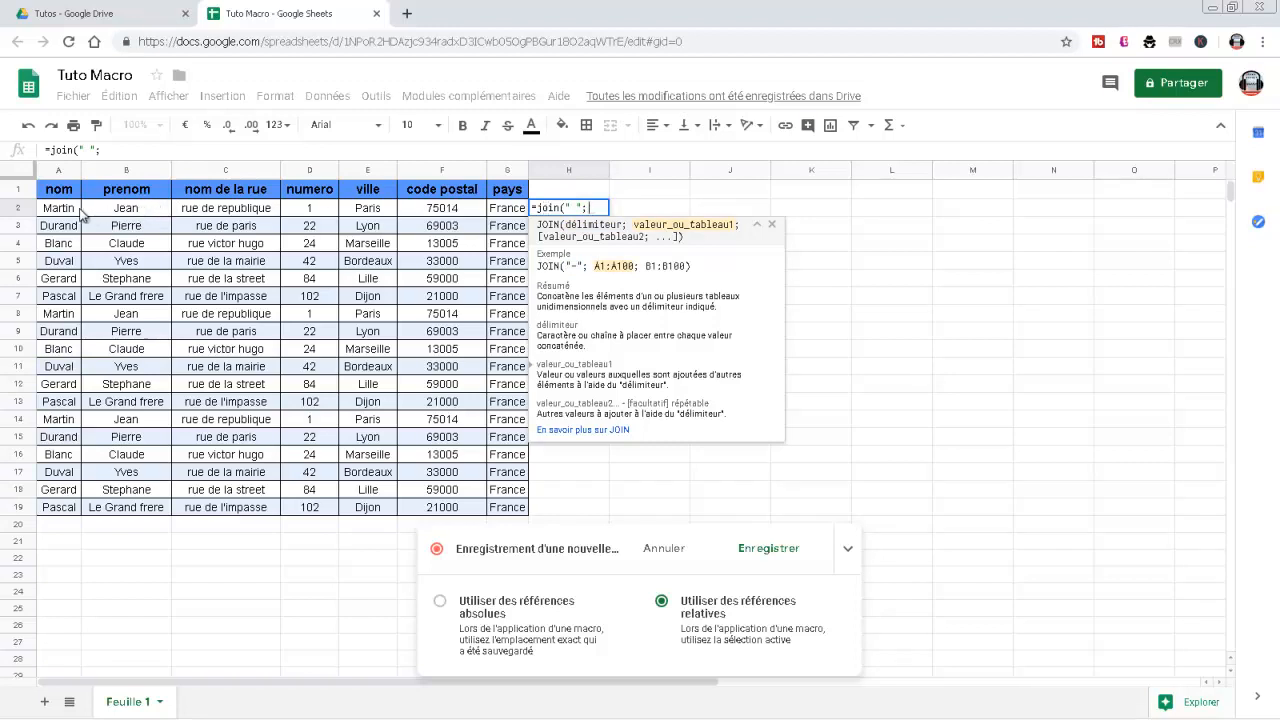
pyautogui.moveTo(91, 209); pyautogui.dragTo(66, 212)
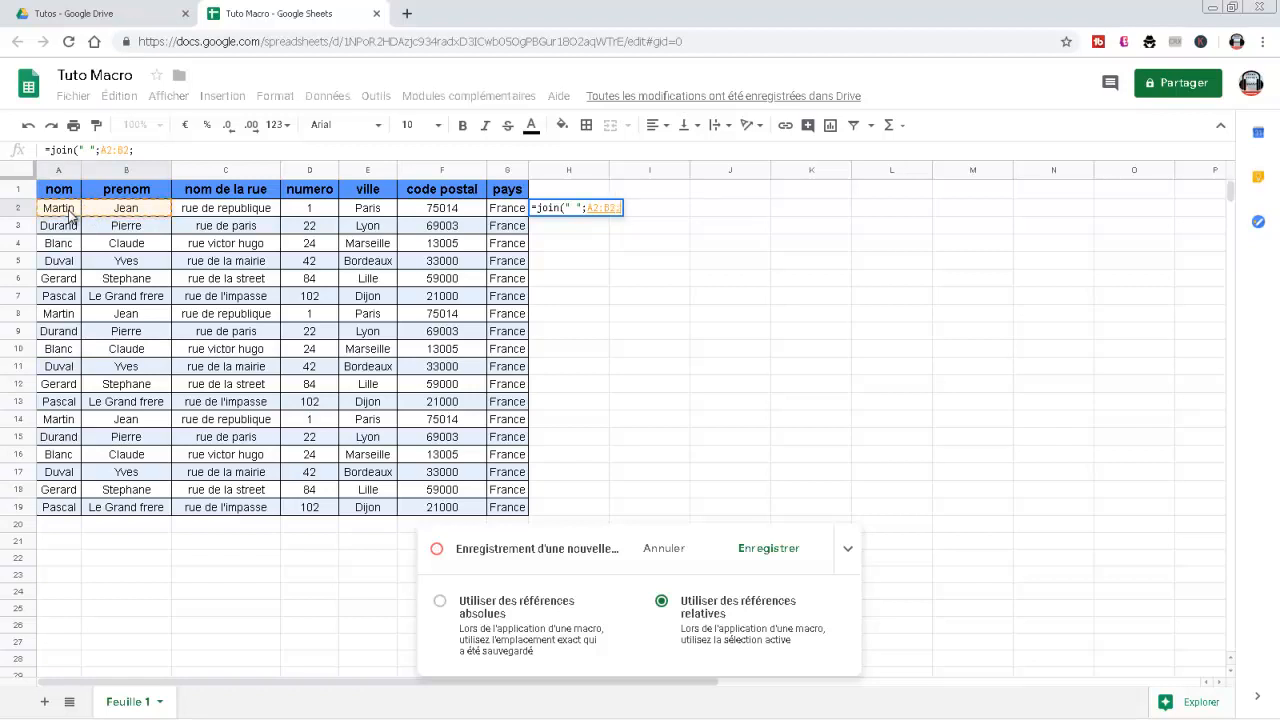
pyautogui.write(';')
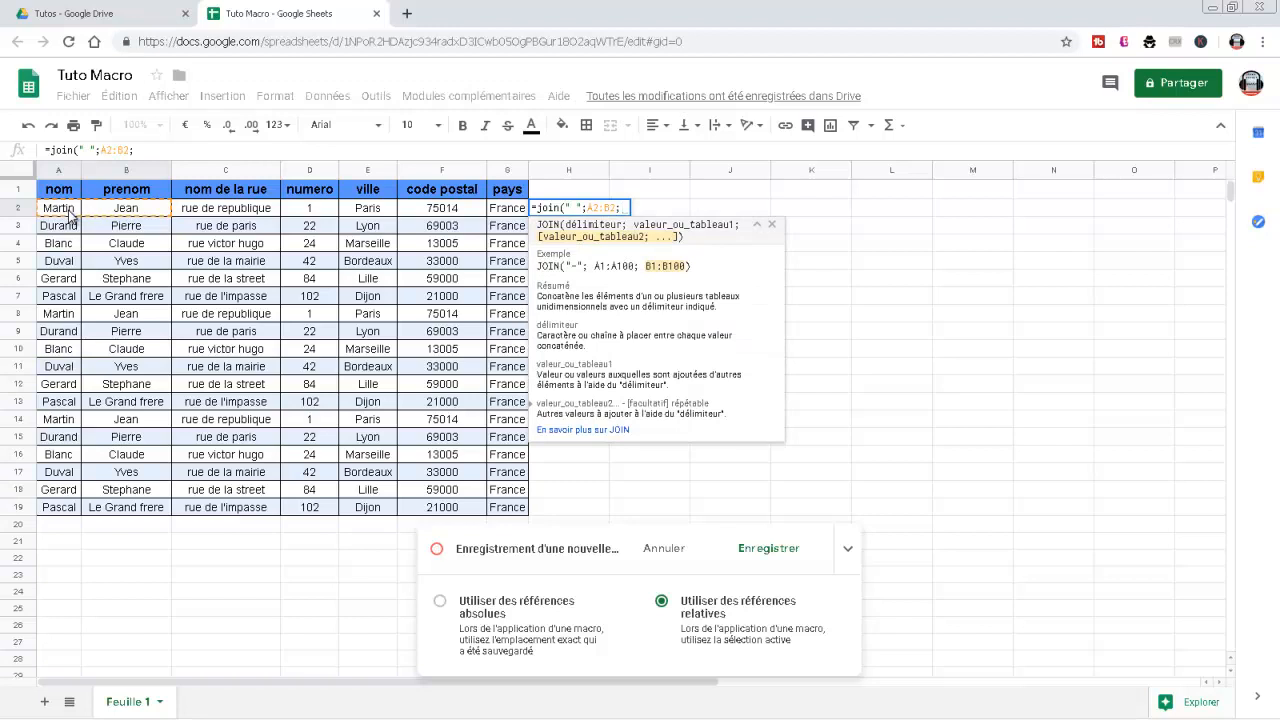
pyautogui.write('", "')
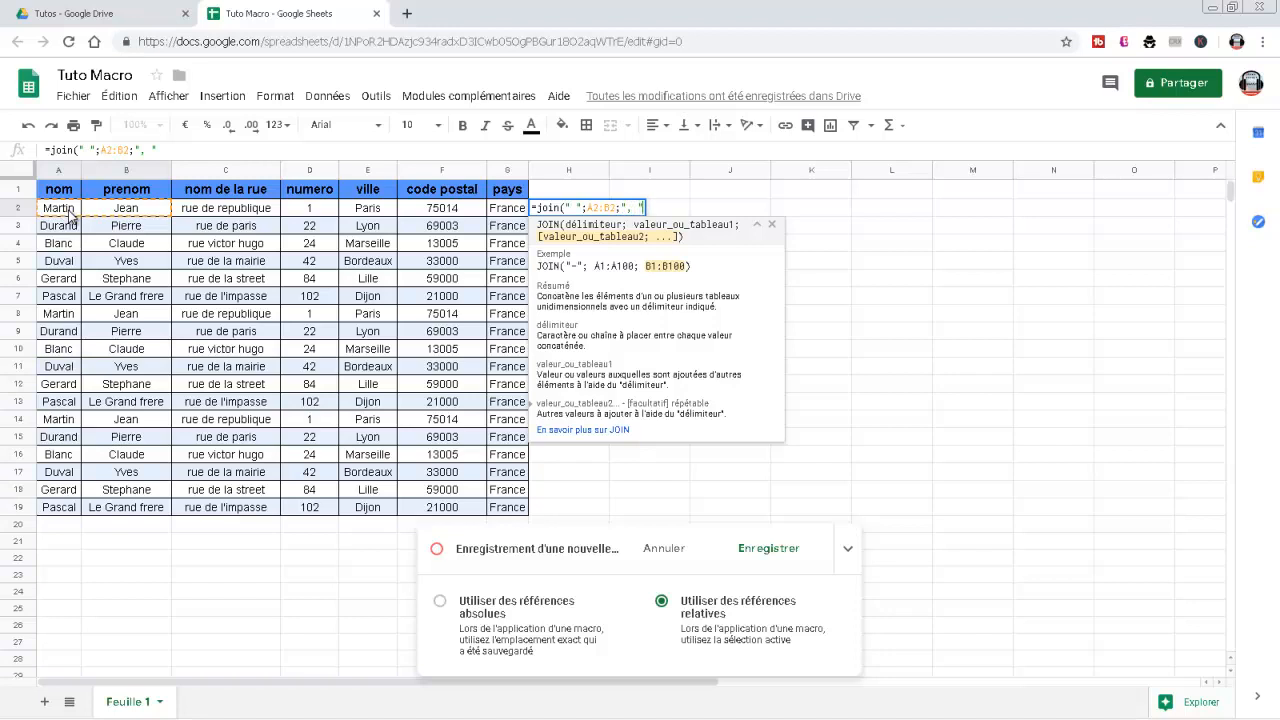
pyautogui.write(';')
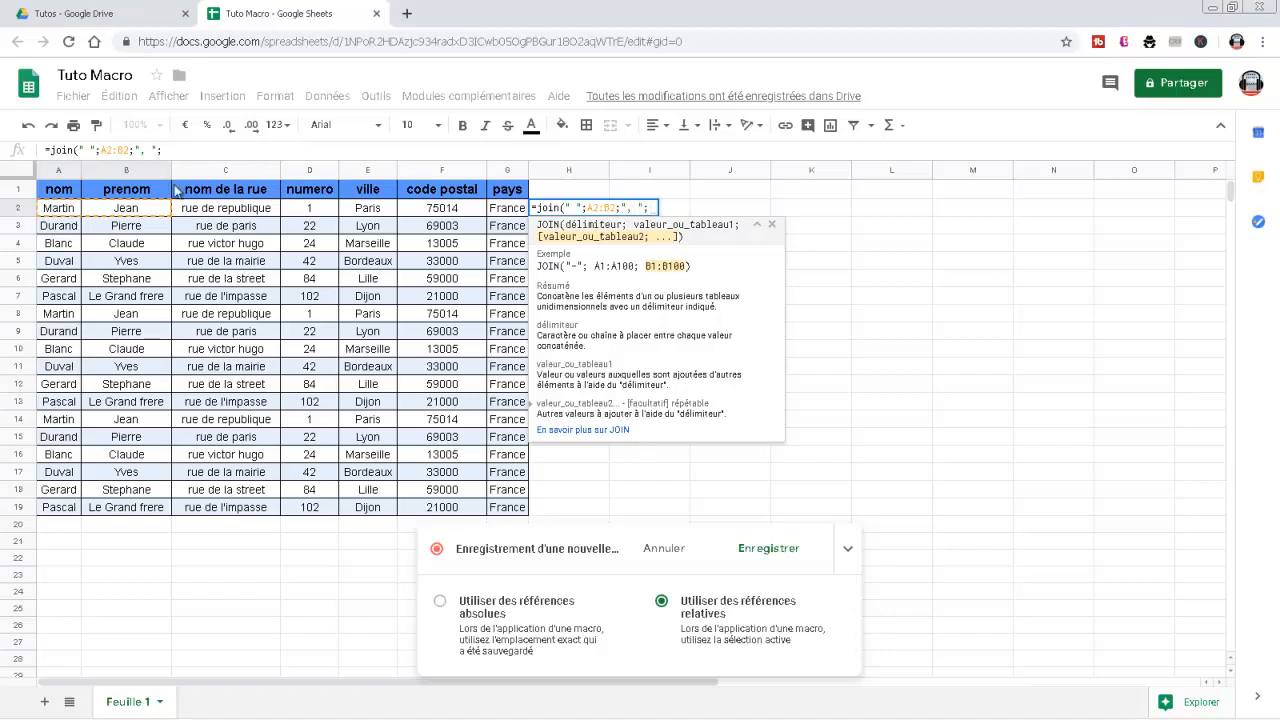
# Step: Add the street number D2 and the street name C2 as the next JOIN arguments
pyautogui.click(310, 208)
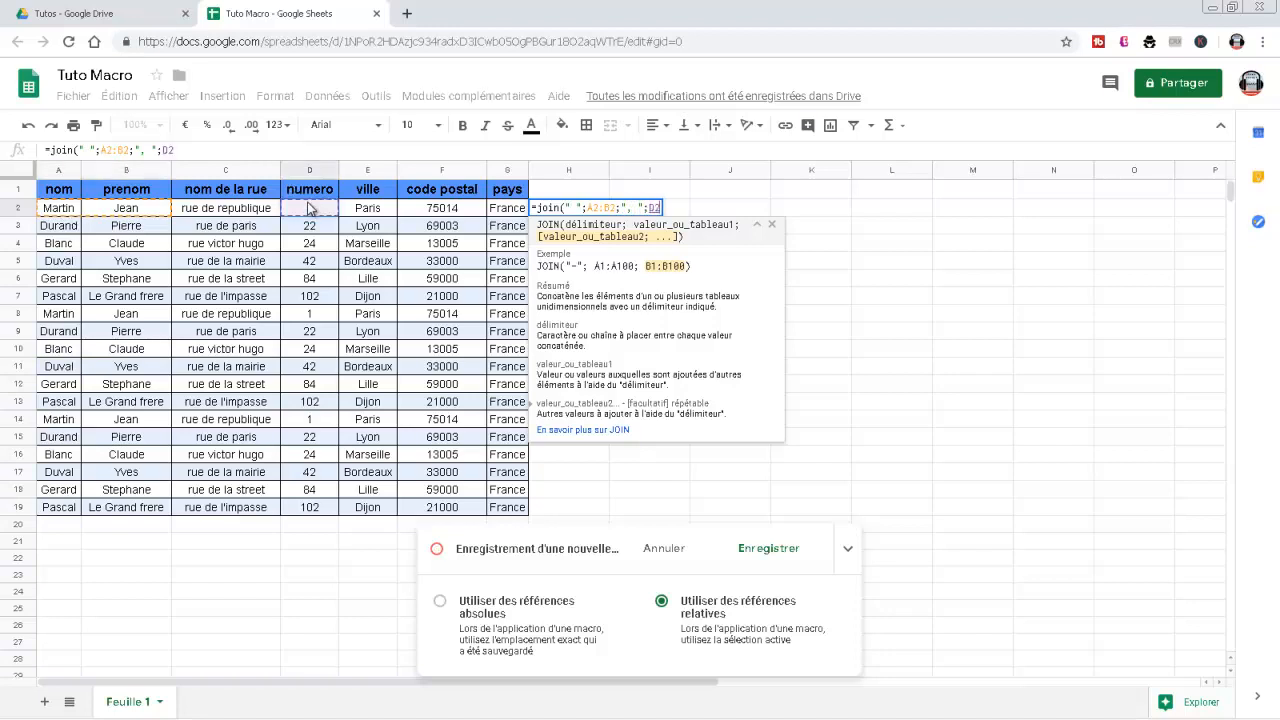
pyautogui.click(252, 210)
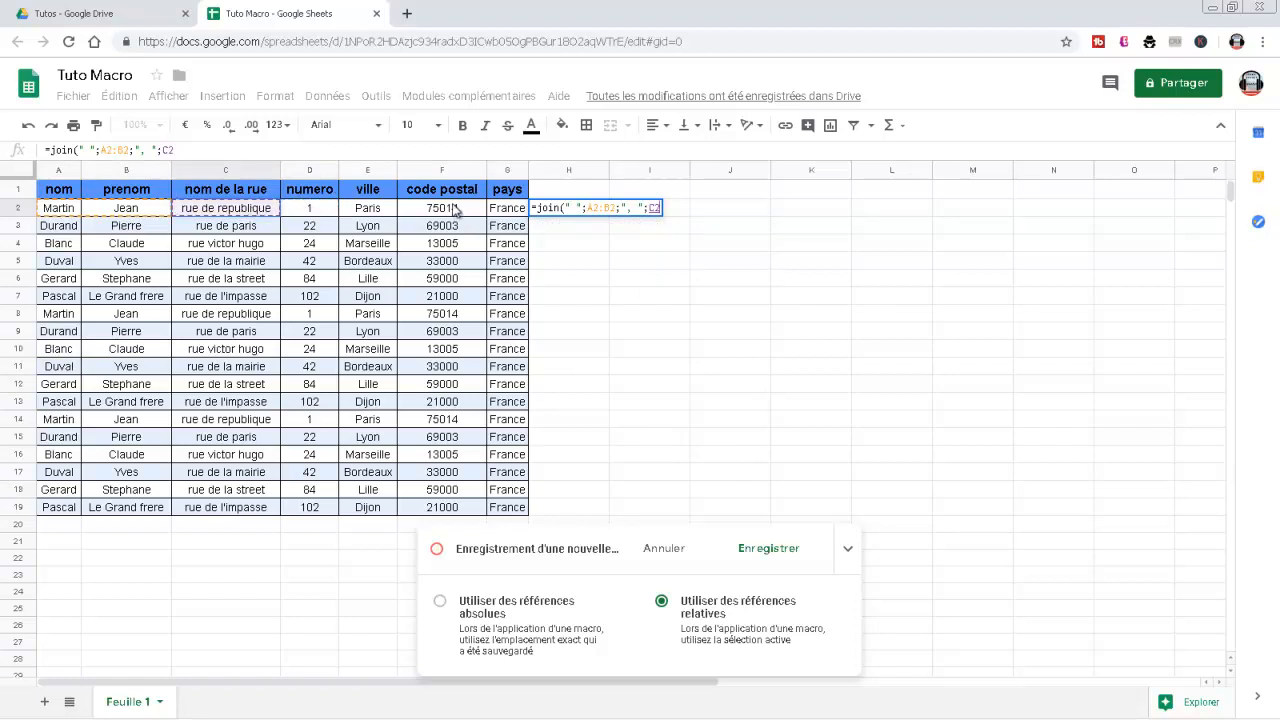
pyautogui.click(454, 208)
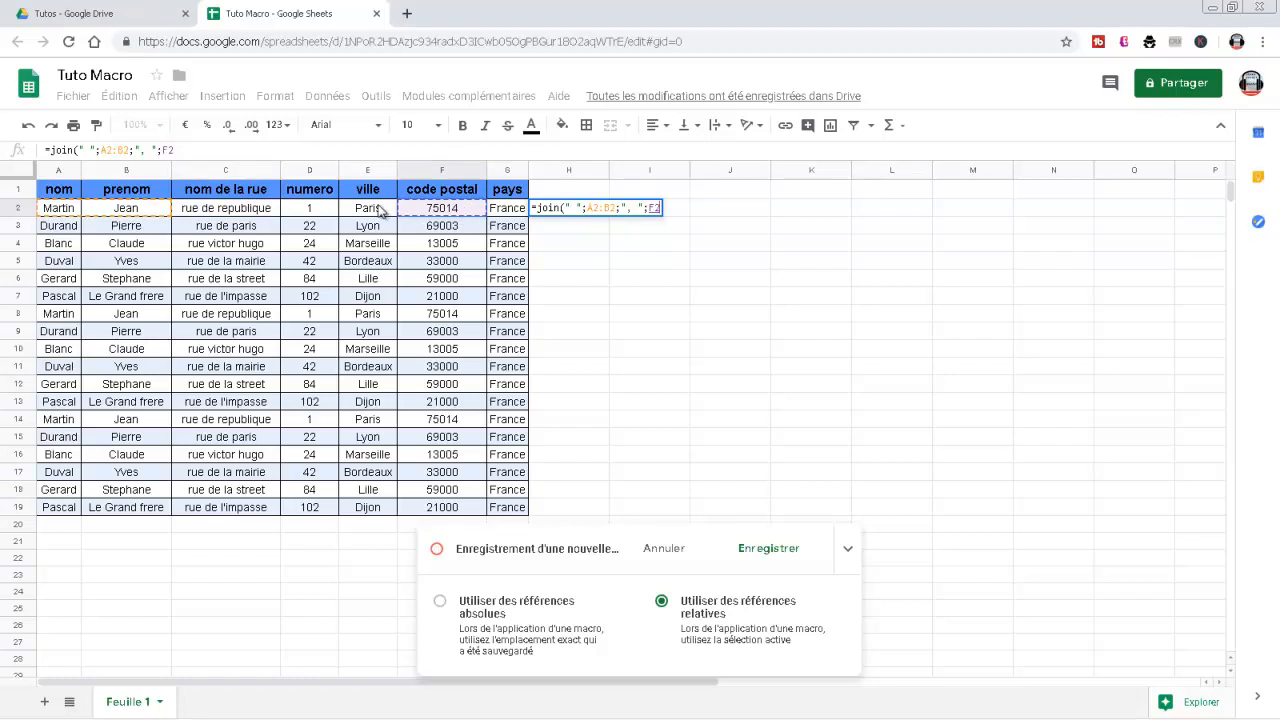
pyautogui.click(380, 210)
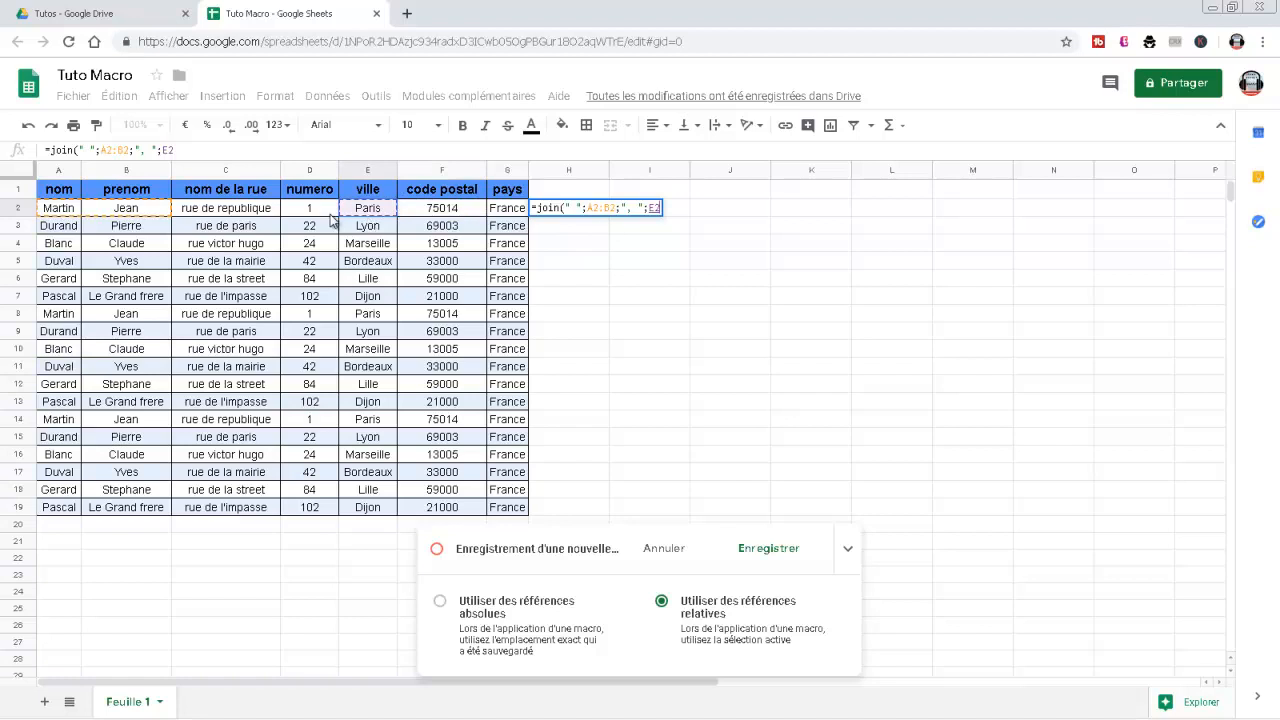
pyautogui.click(237, 207)
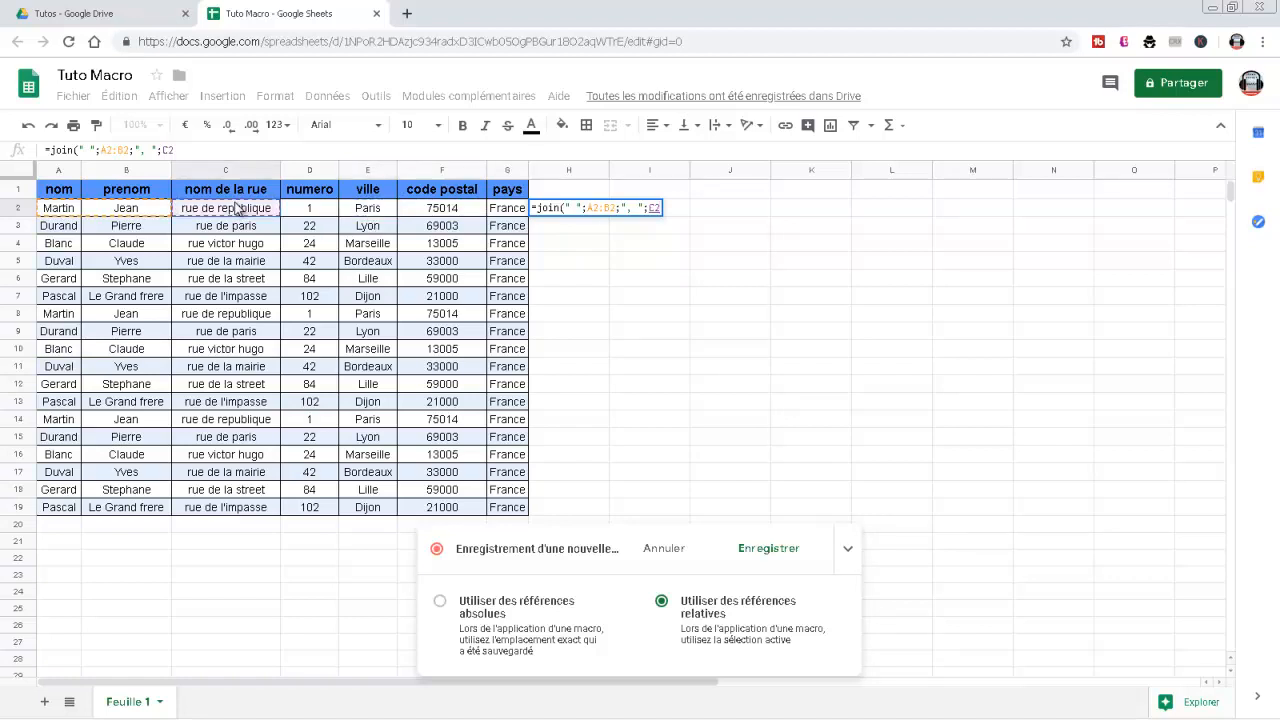
pyautogui.click(302, 211)
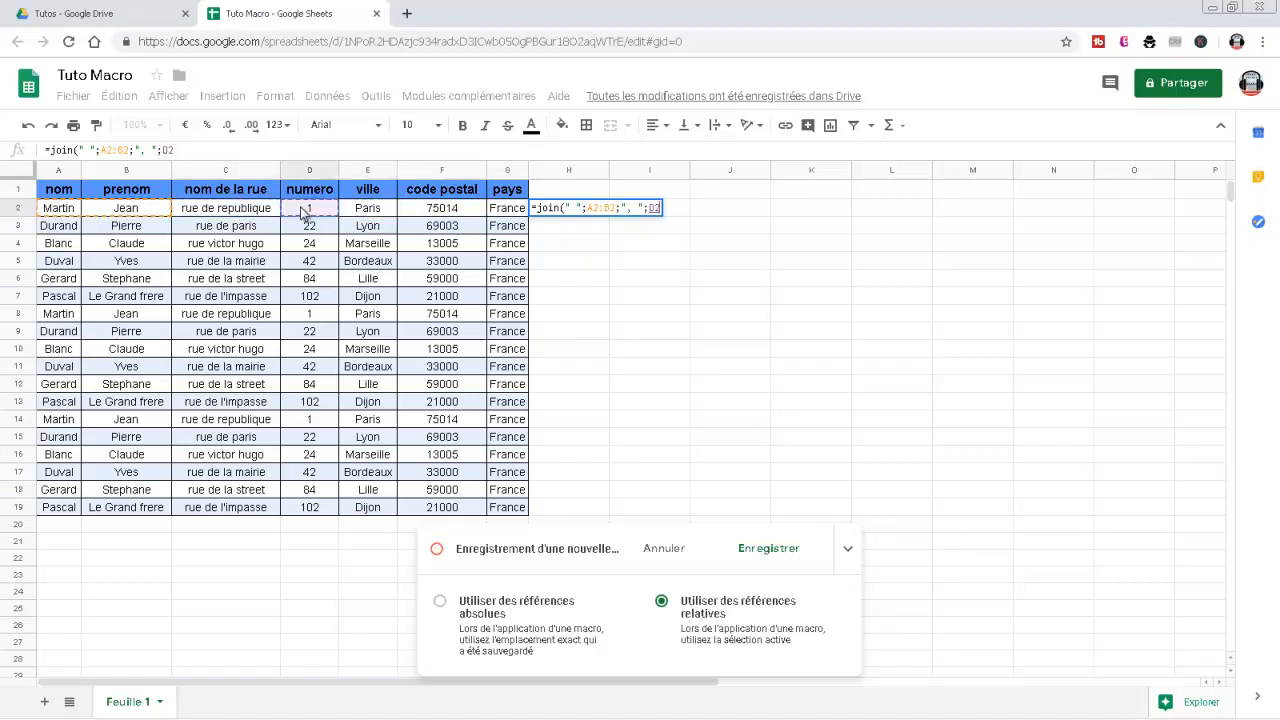
pyautogui.write(';')
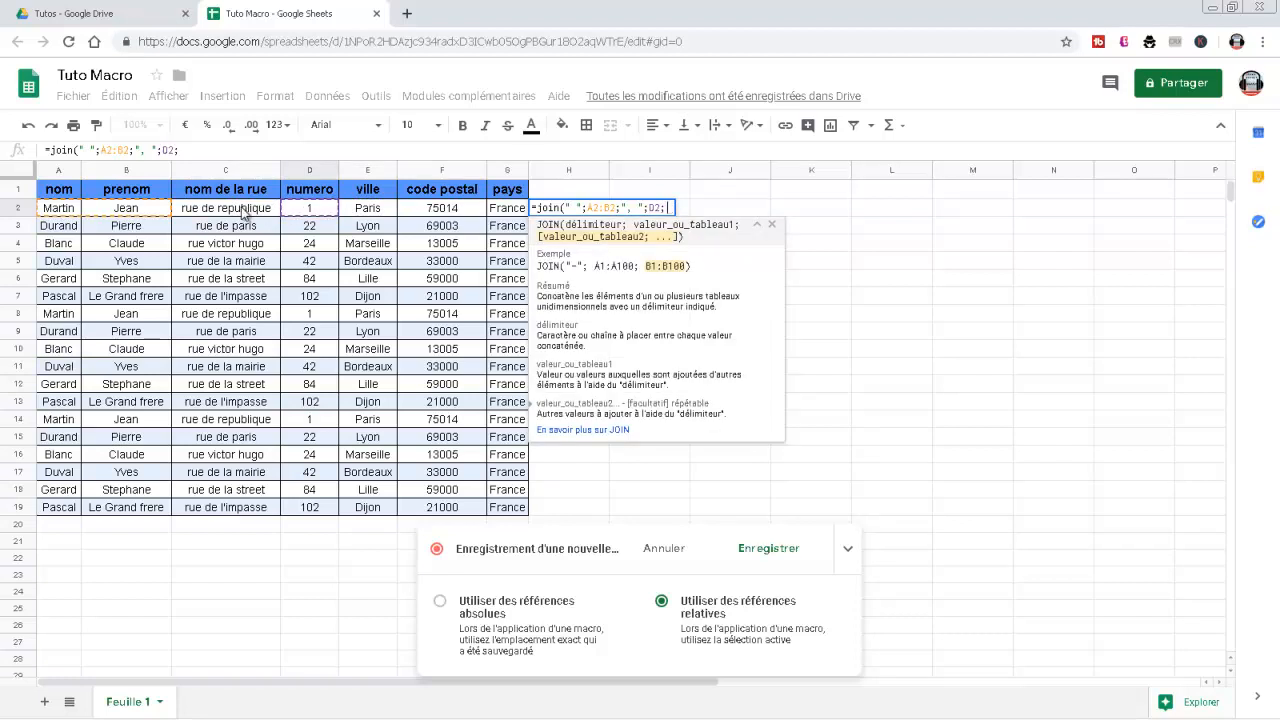
pyautogui.click(244, 211)
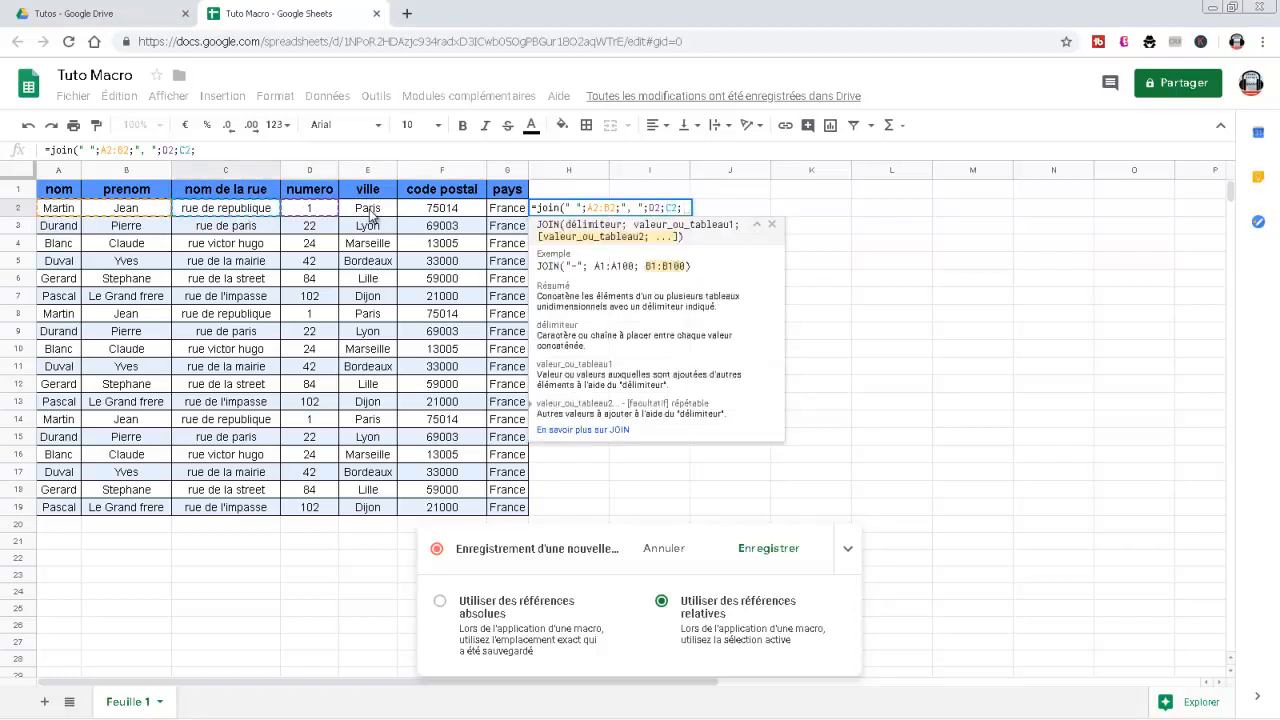
# Step: Add F2, E2 and G2 as the last JOIN arguments, close the formula and enter it
pyautogui.click(427, 212)
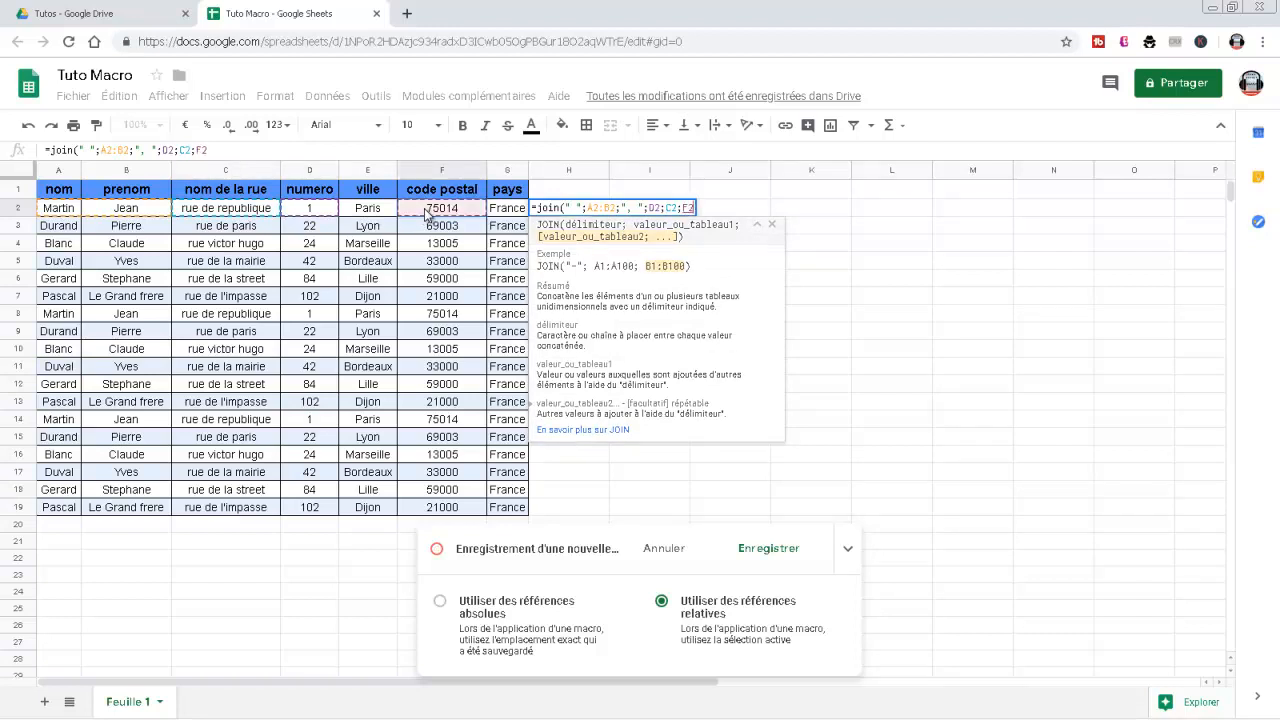
pyautogui.write(';')
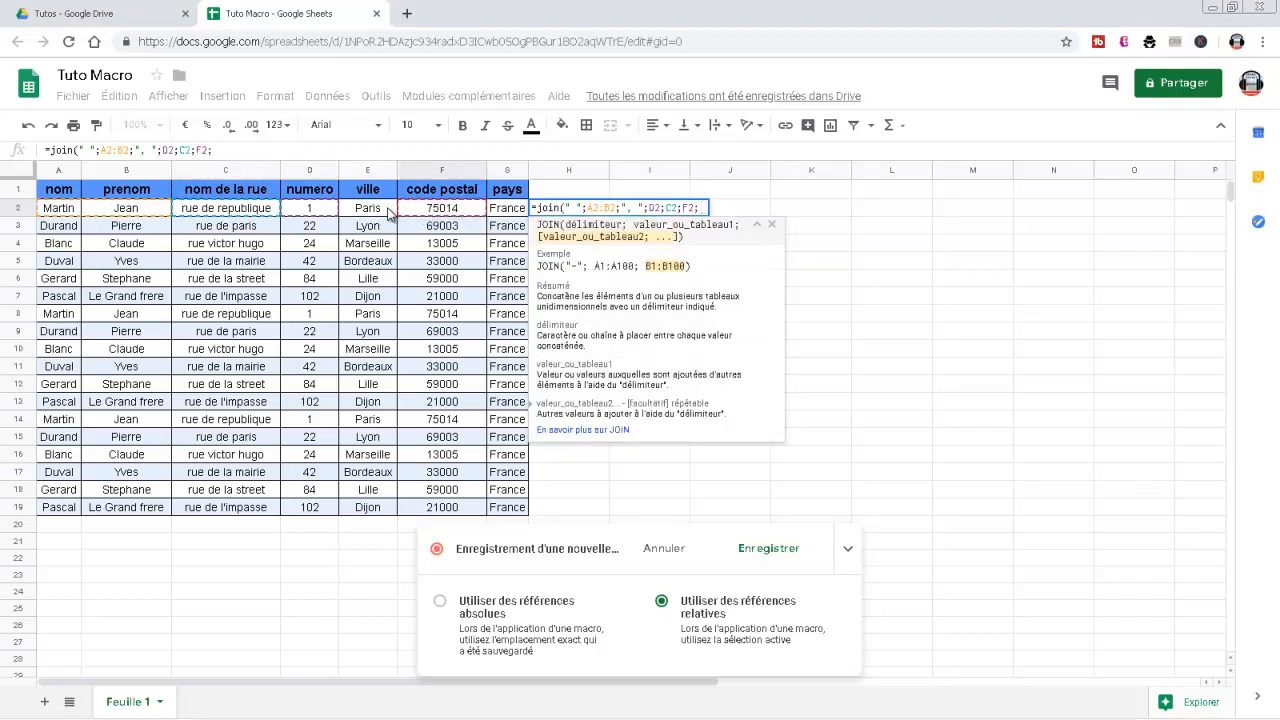
pyautogui.click(390, 212)
pyautogui.write(';')
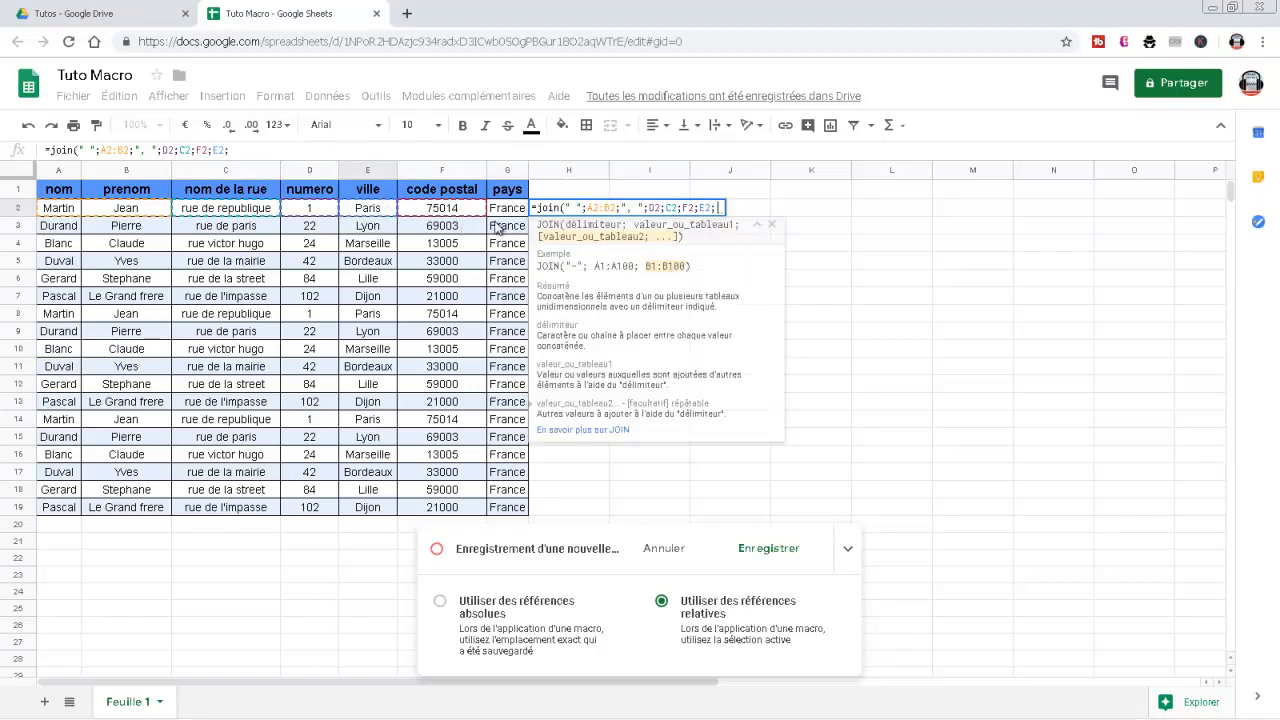
pyautogui.click(505, 215)
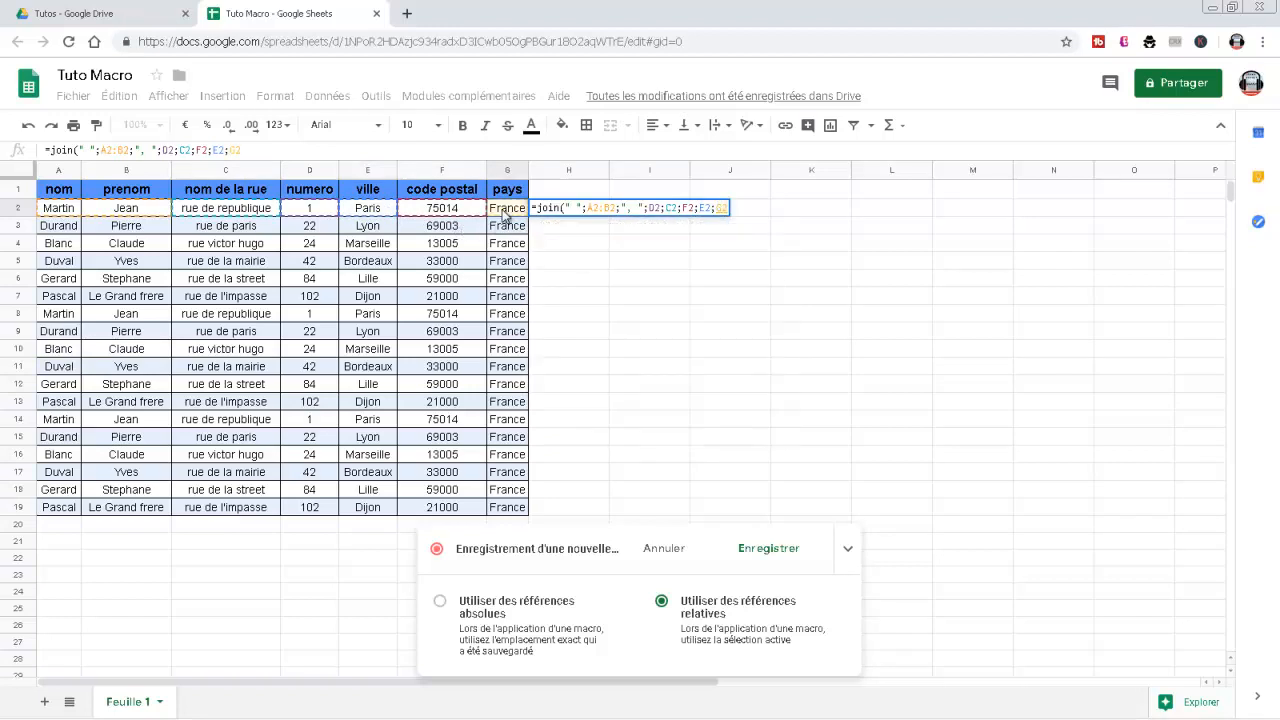
pyautogui.write(')')
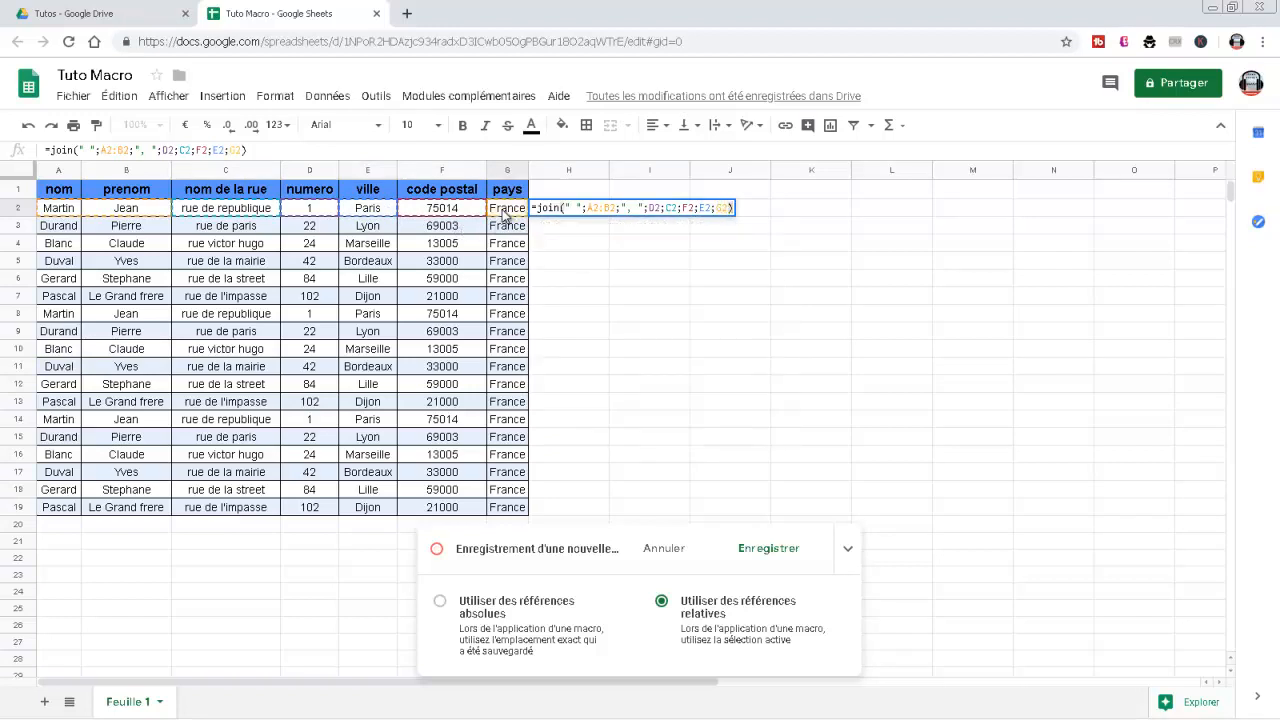
pyautogui.press('Return')
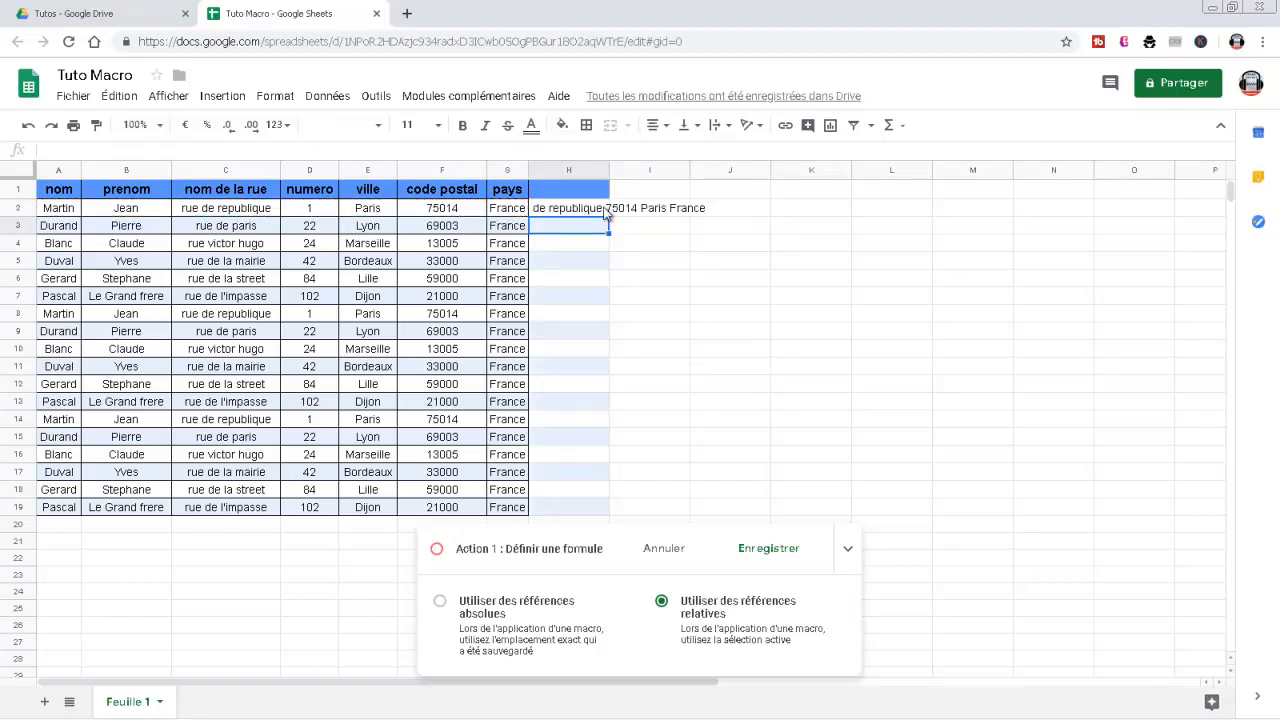
# Step: Fill the H2 formula down to row 19 and fit column H's width to its content
pyautogui.click(604, 212)
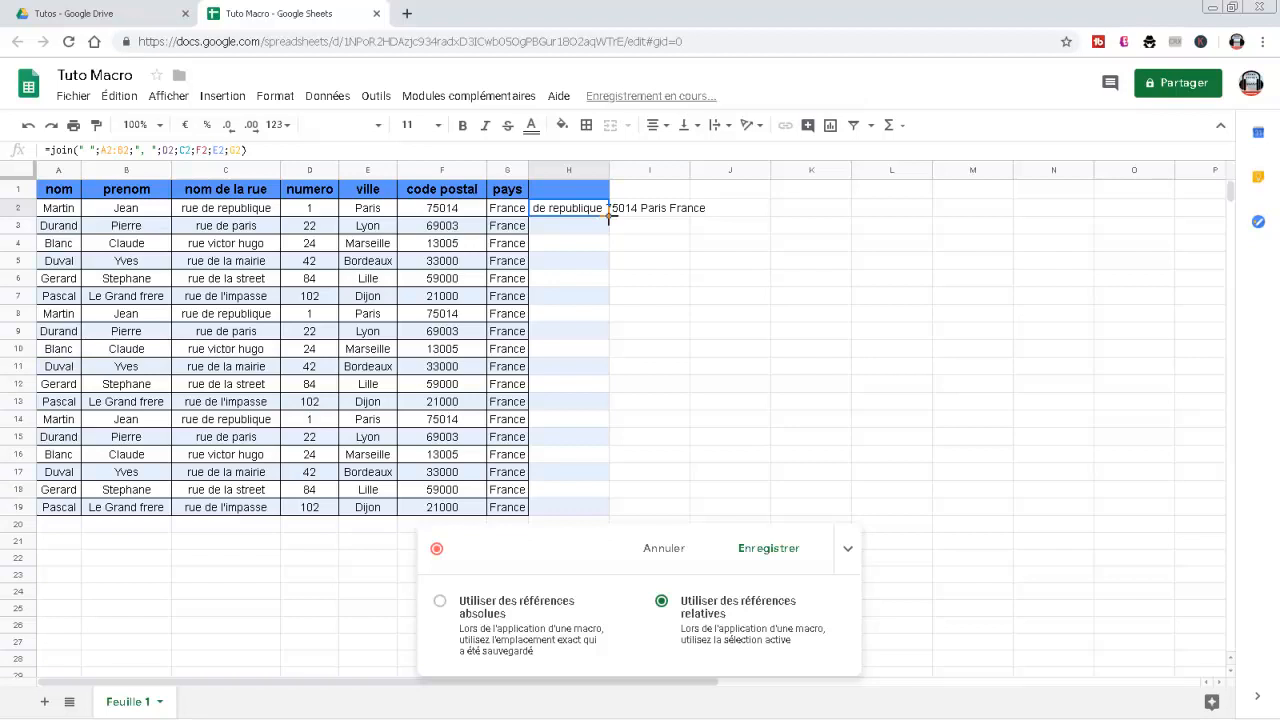
pyautogui.doubleClick(608, 217)
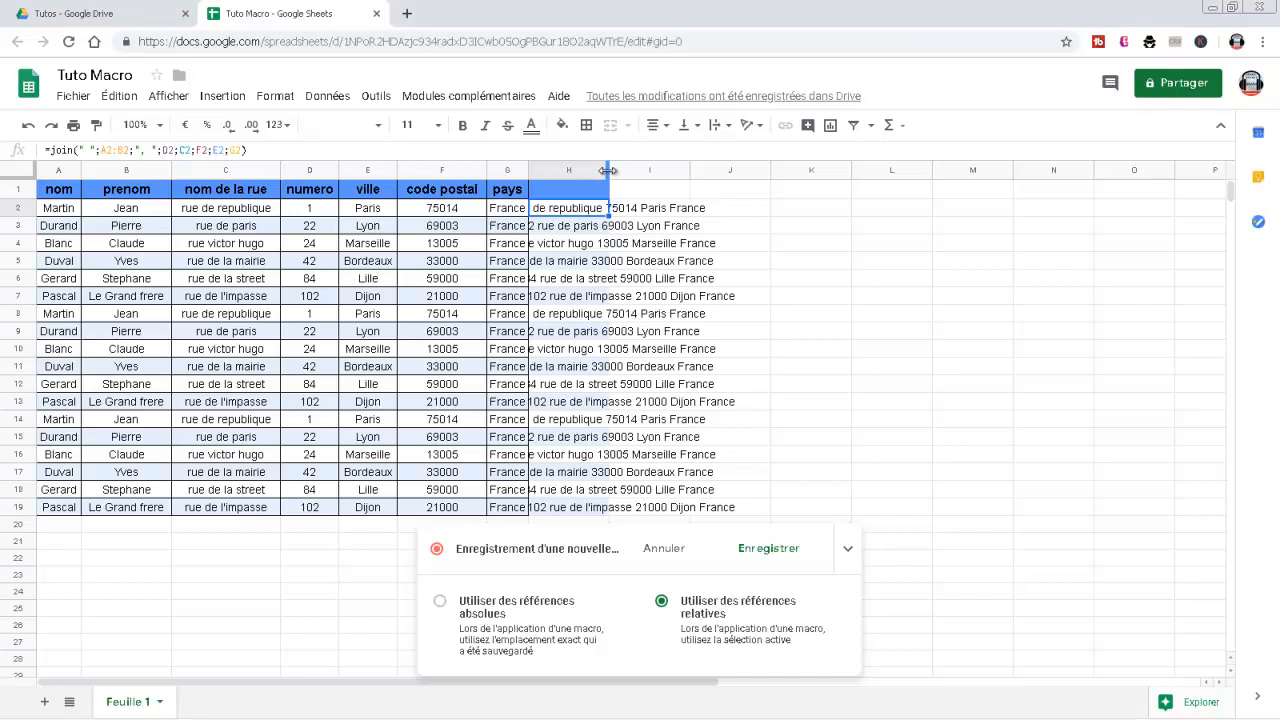
pyautogui.moveTo(607, 171); pyautogui.dragTo(607, 171)
pyautogui.doubleClick(607, 171)
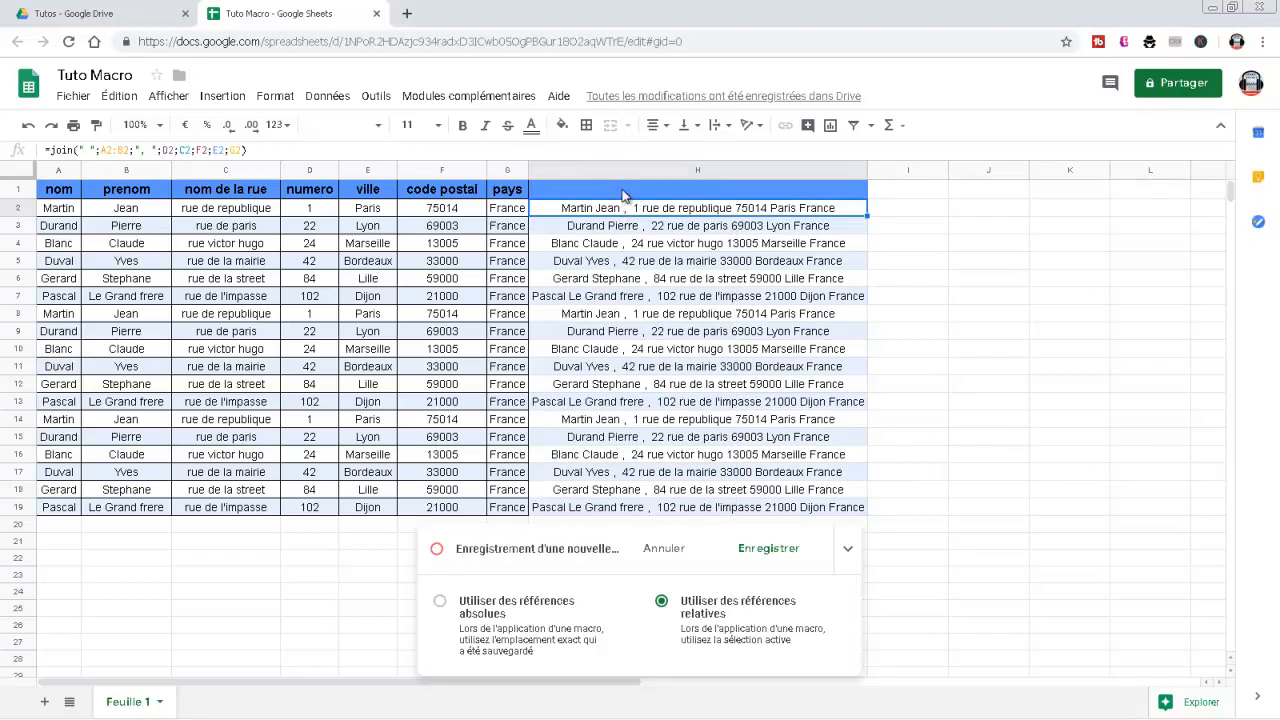
# Step: Enter the header "Contact généré" in cell H1
pyautogui.doubleClick(622, 190)
pyautogui.write('Co')
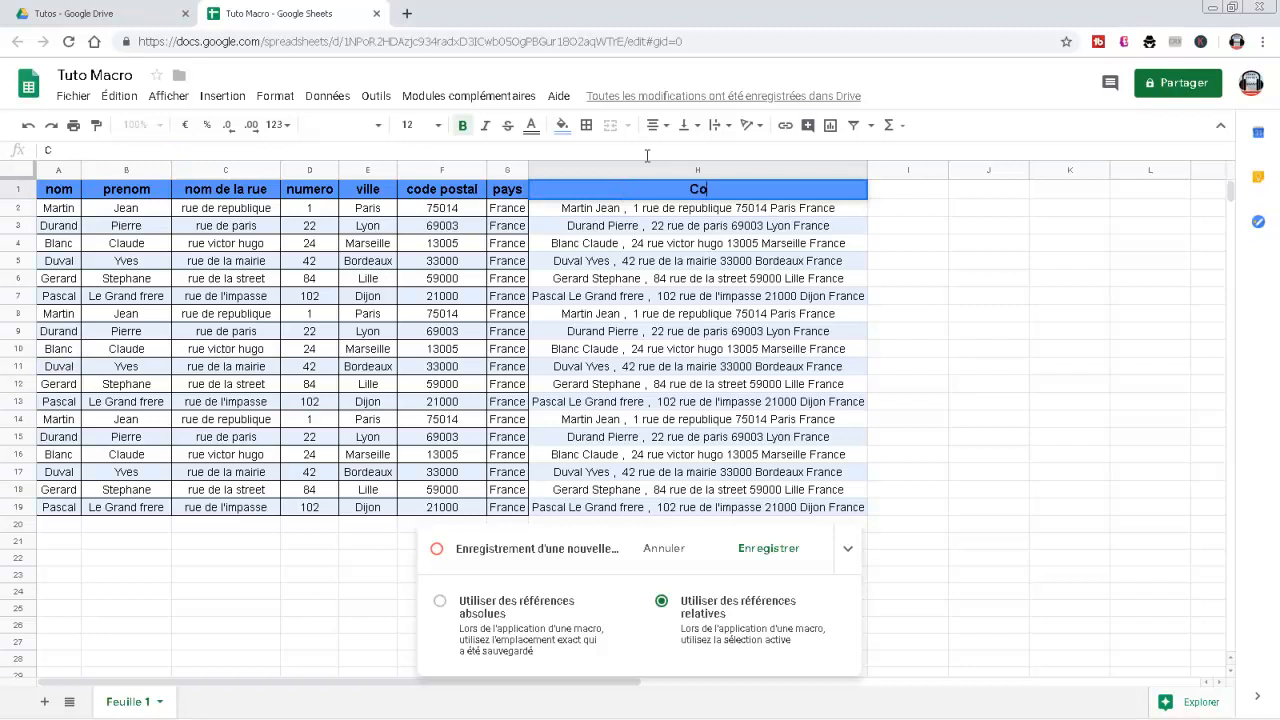
pyautogui.write('ntact généré')
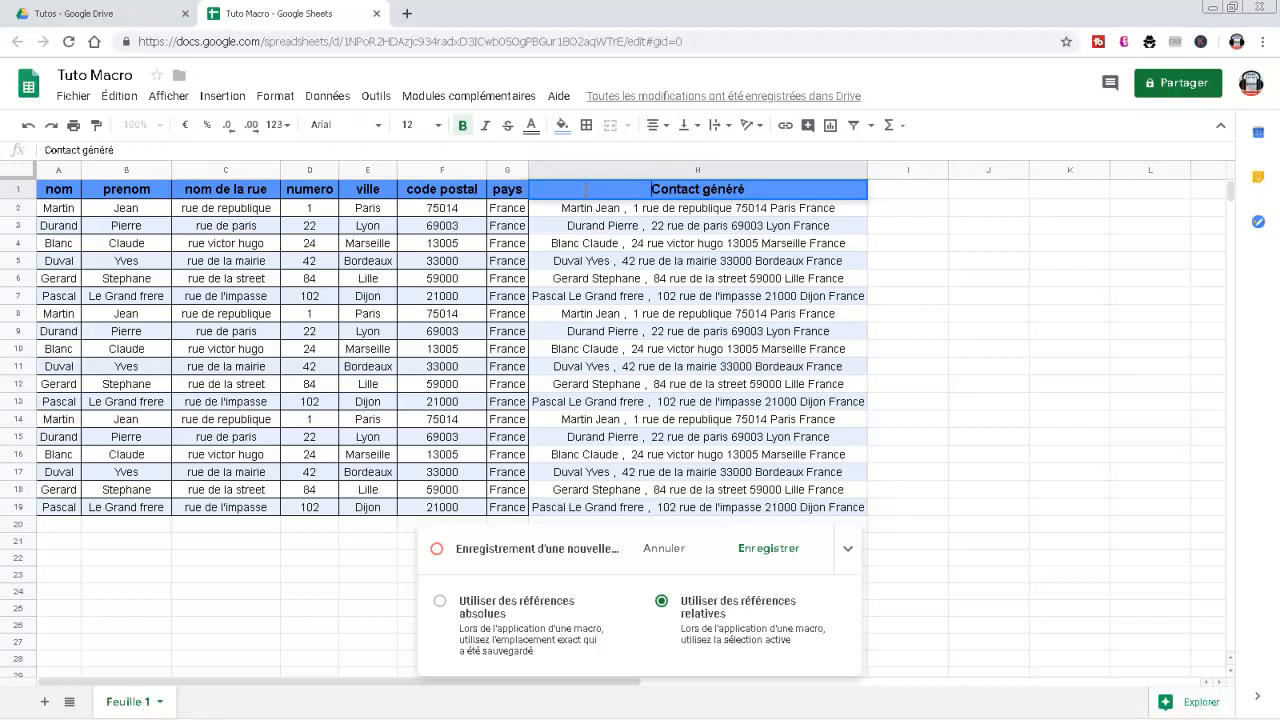
pyautogui.hotkey('ctrl', 'a')
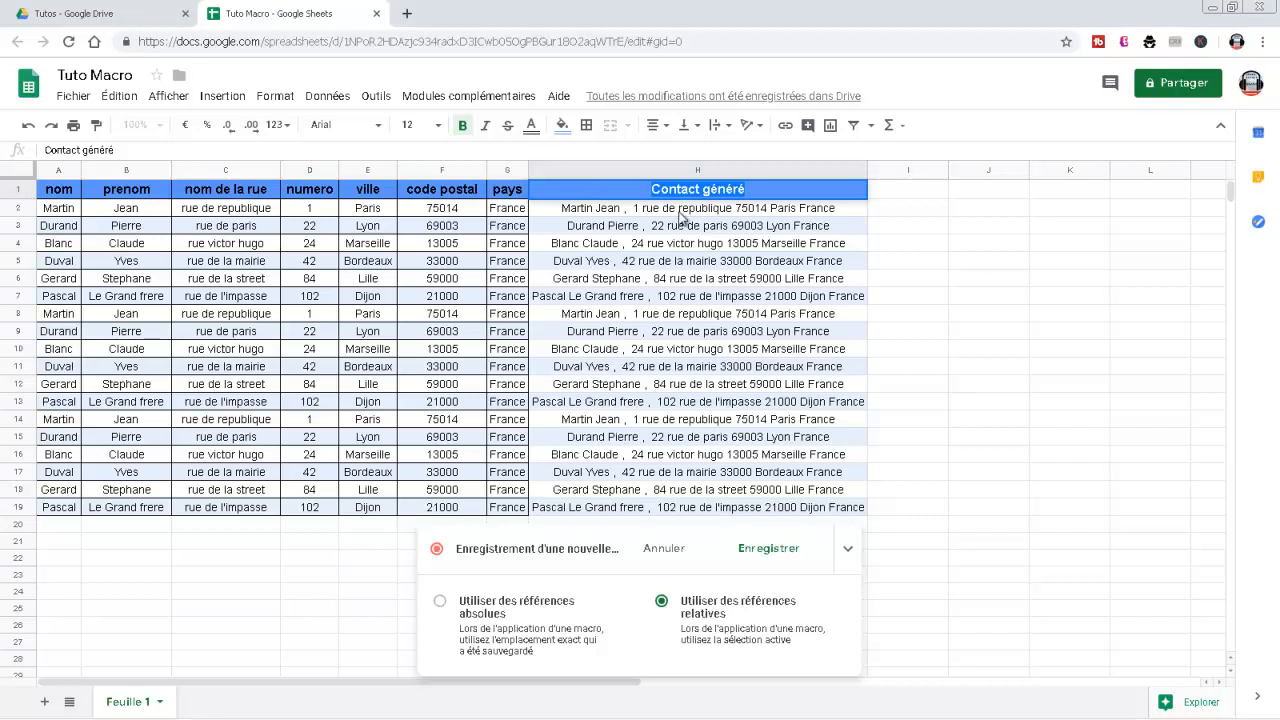
pyautogui.press('Return')
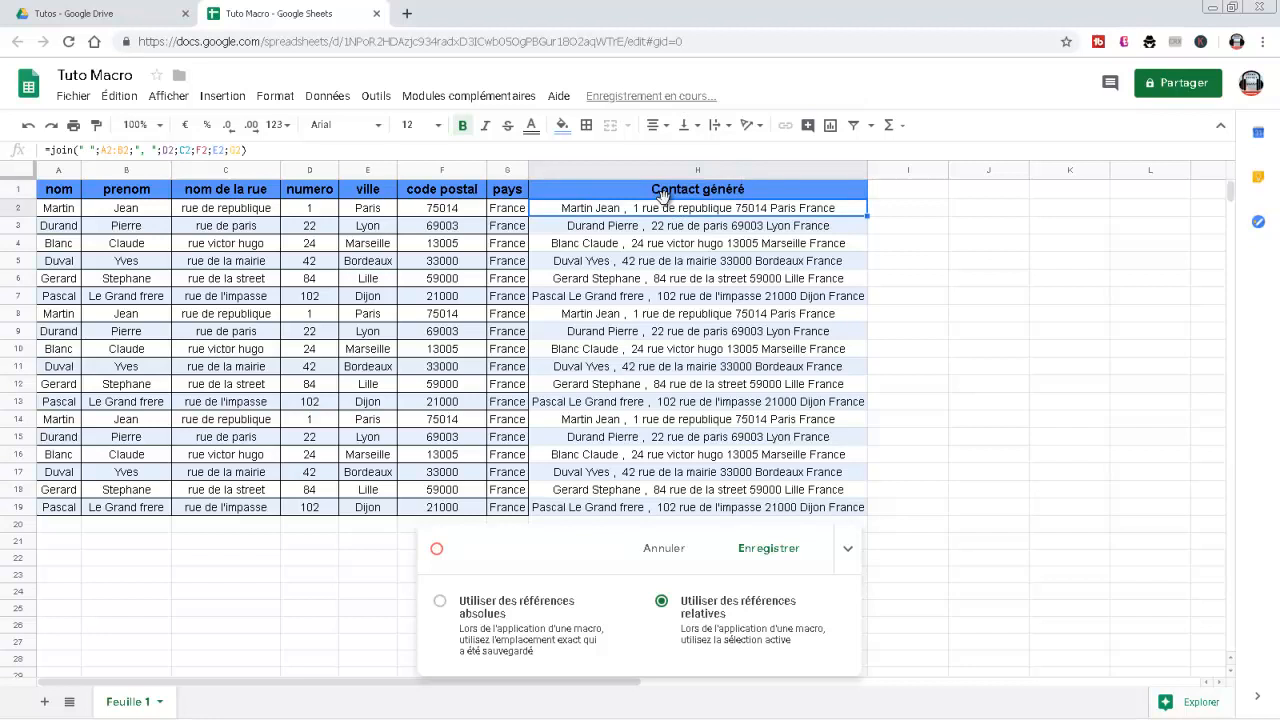
# Step: Select the generated contacts H2:H19 and apply all borders to them
pyautogui.hotkey('ctrl', 'c')
pyautogui.press('Escape')
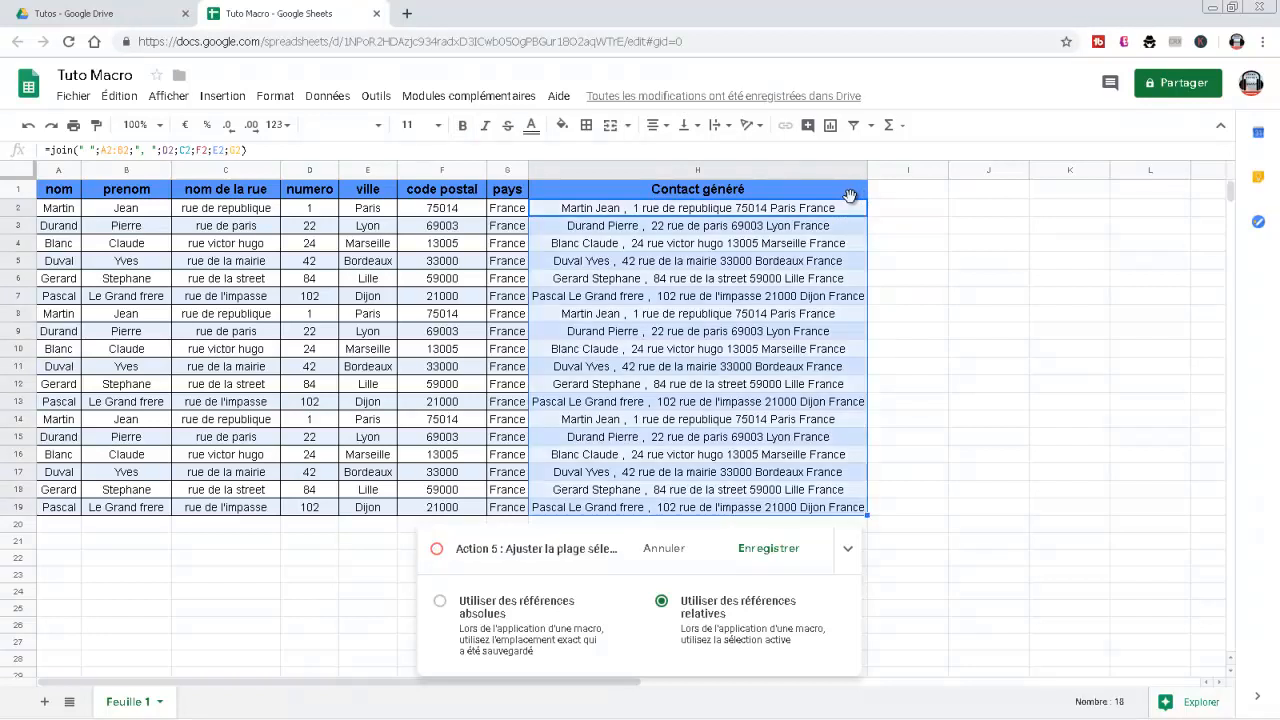
pyautogui.click(587, 125)
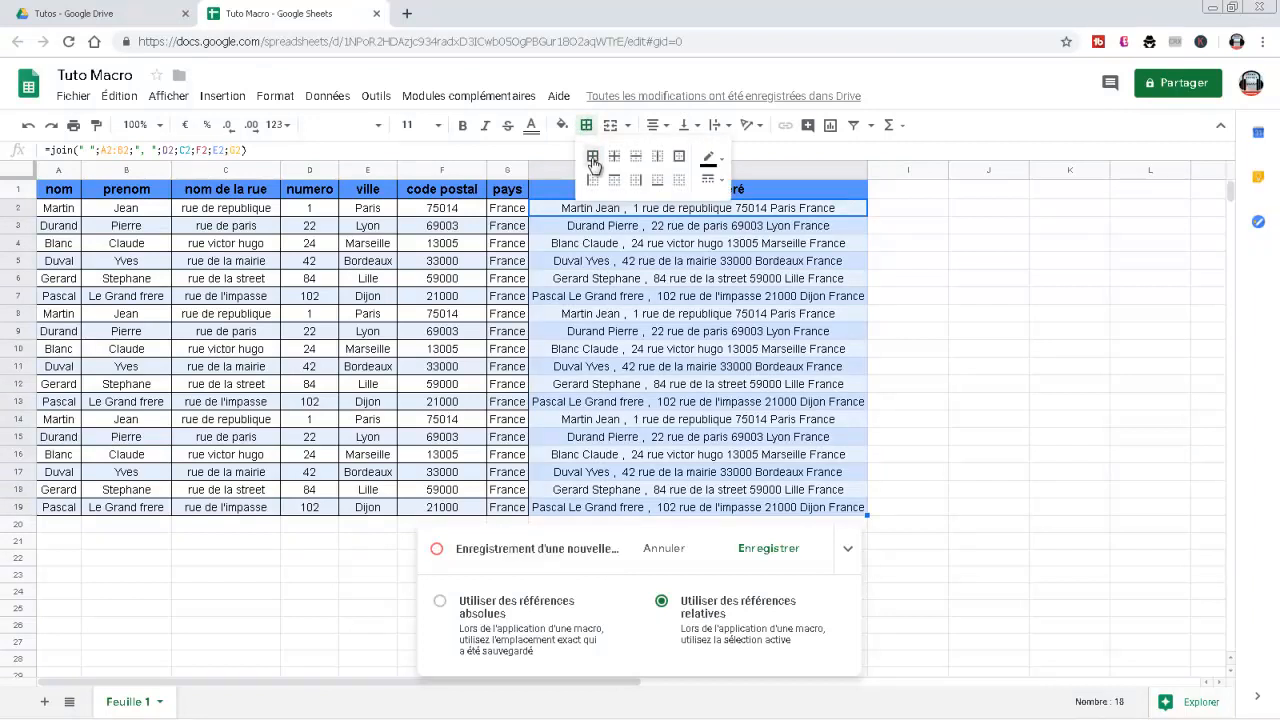
pyautogui.click(592, 158)
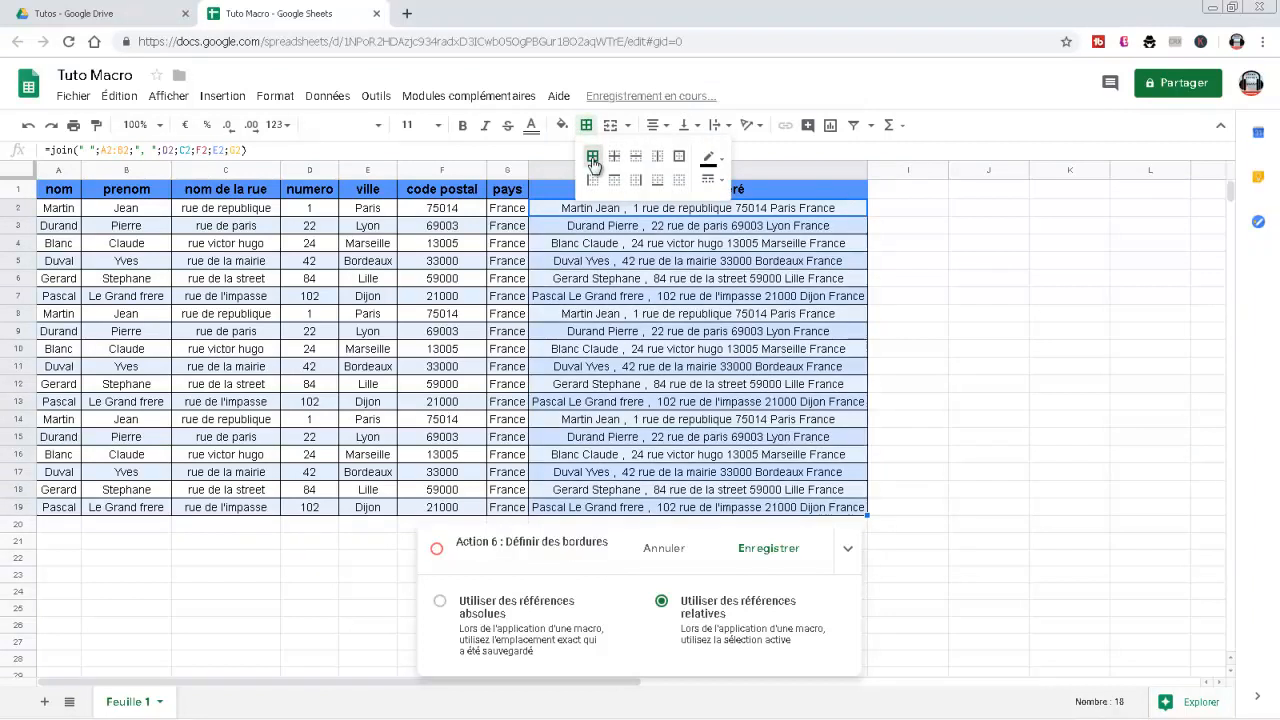
# Step: Left-align the generated contacts in H2:H19 and refit column H's width to its content
pyautogui.click(655, 130)
pyautogui.click(654, 128)
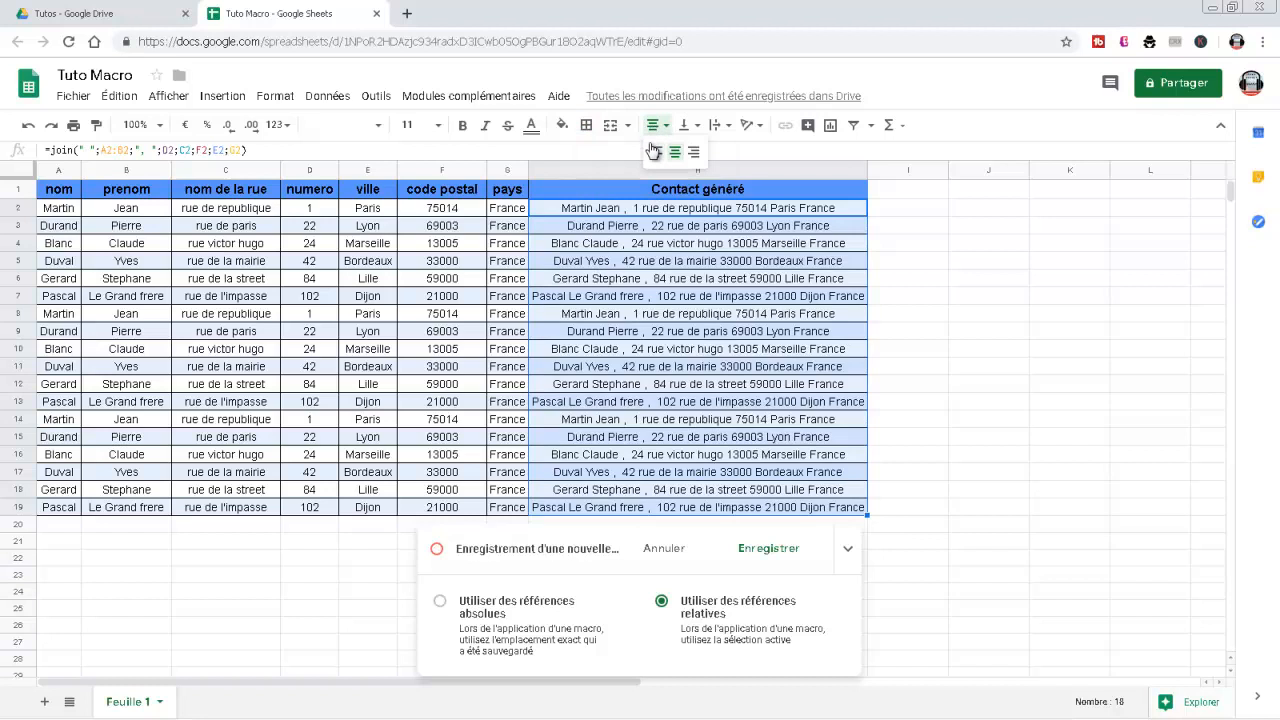
pyautogui.click(654, 151)
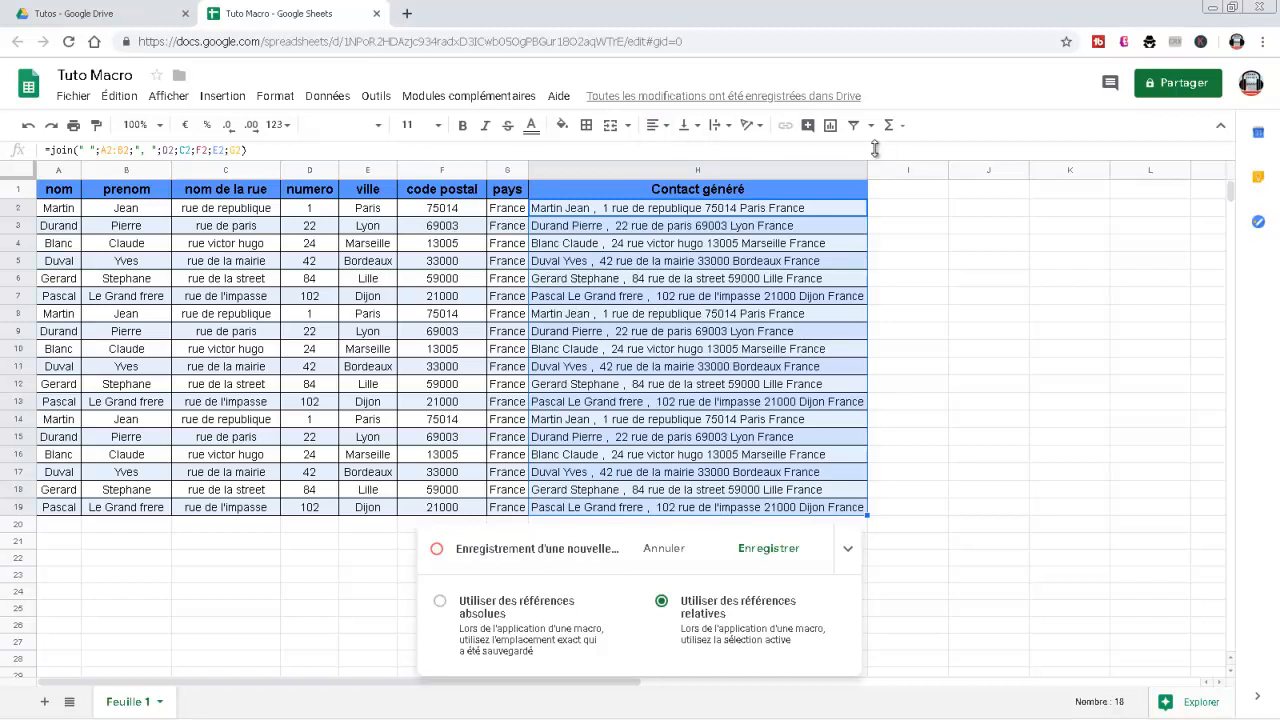
pyautogui.moveTo(867, 165); pyautogui.dragTo(867, 165)
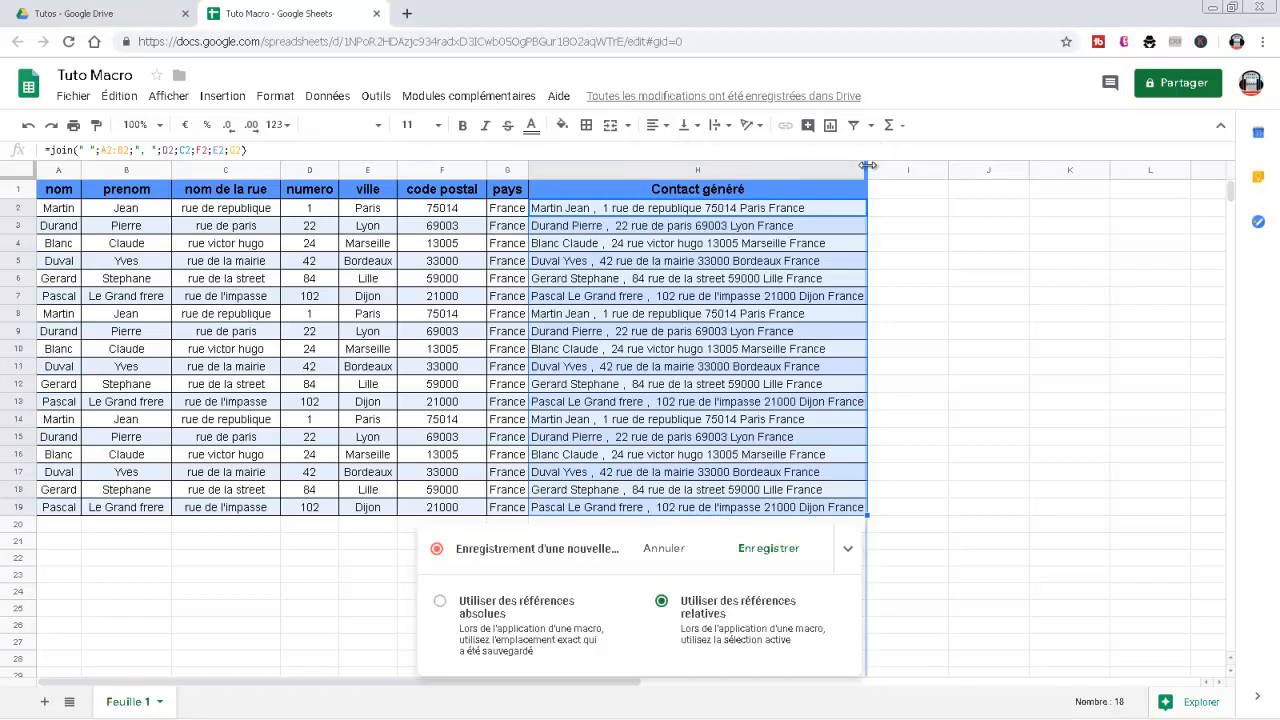
pyautogui.click(867, 165)
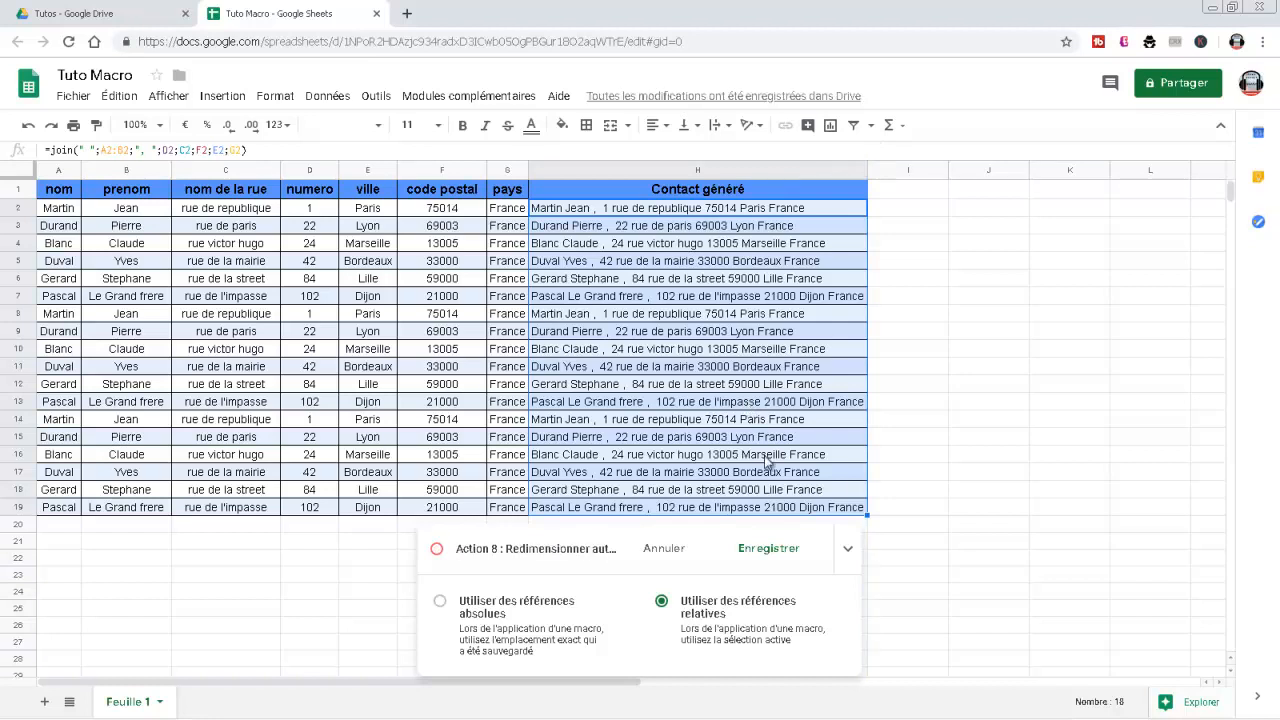
# Step: Stop the recording and save the macro under the name "Generateur adresse"
pyautogui.click(783, 547)
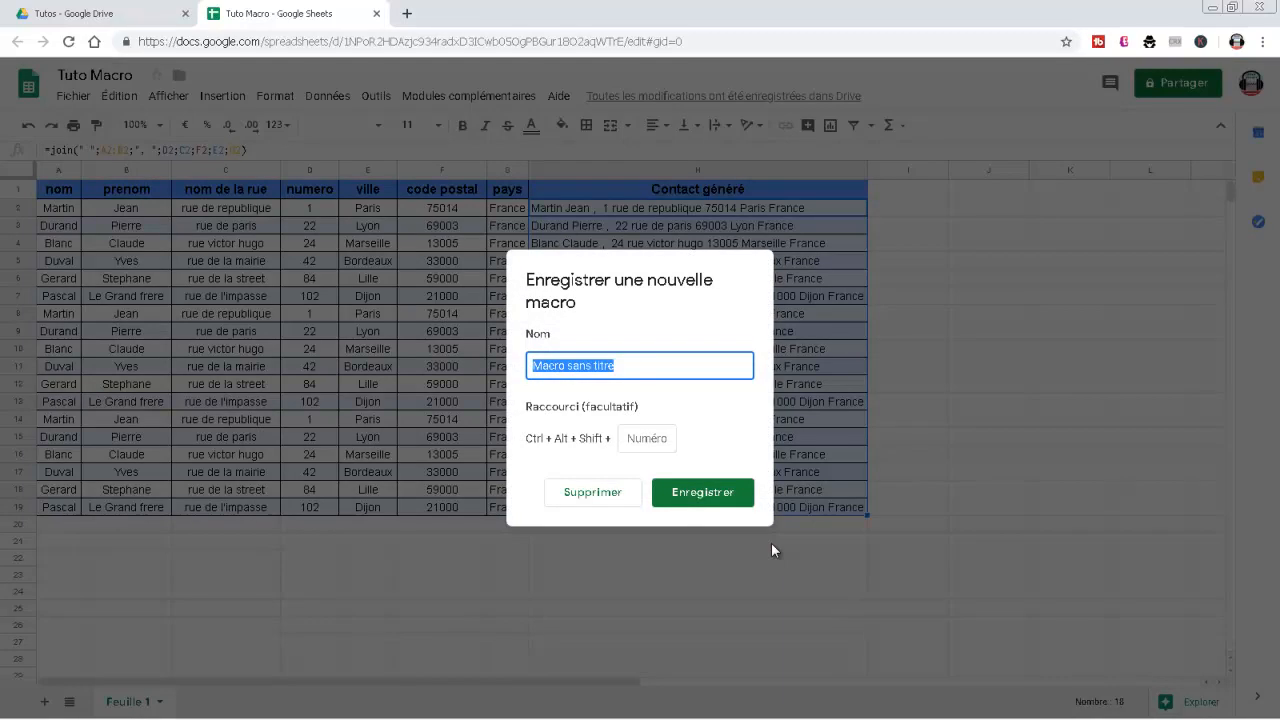
pyautogui.write('Generateur ad')
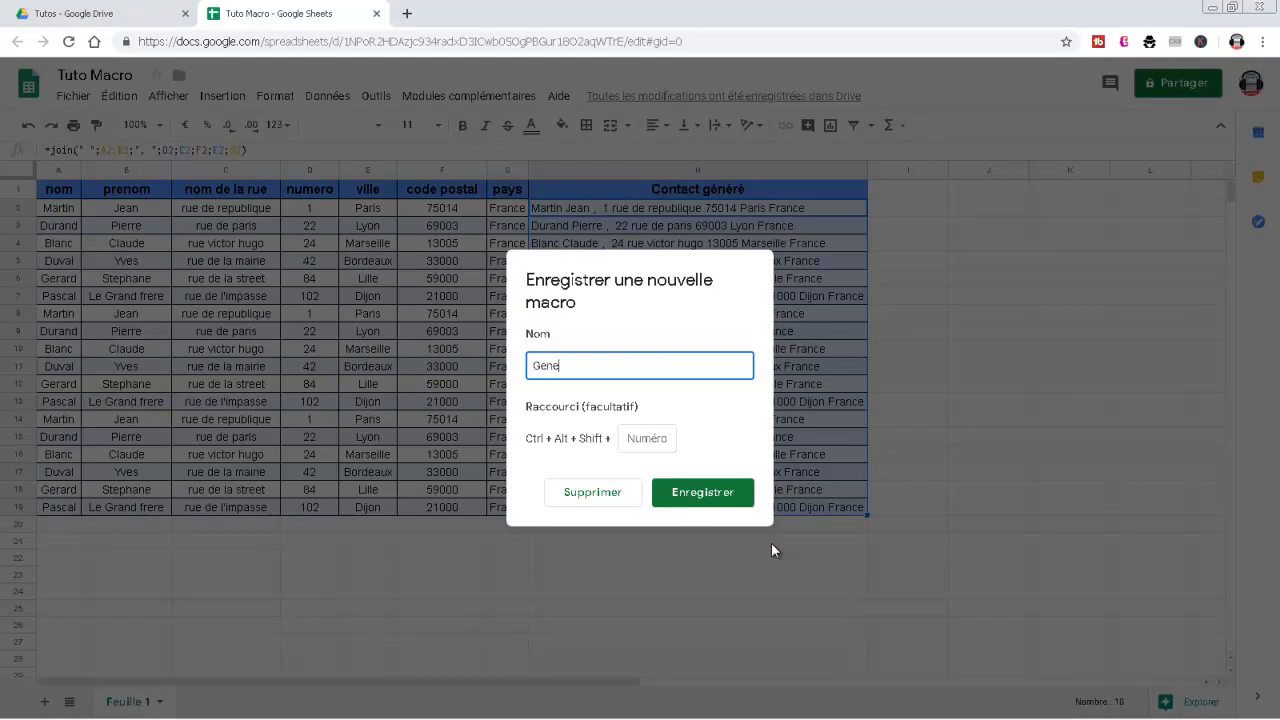
pyautogui.write('rese')
pyautogui.press('BackSpace')
pyautogui.write('se')
pyautogui.click(737, 495)
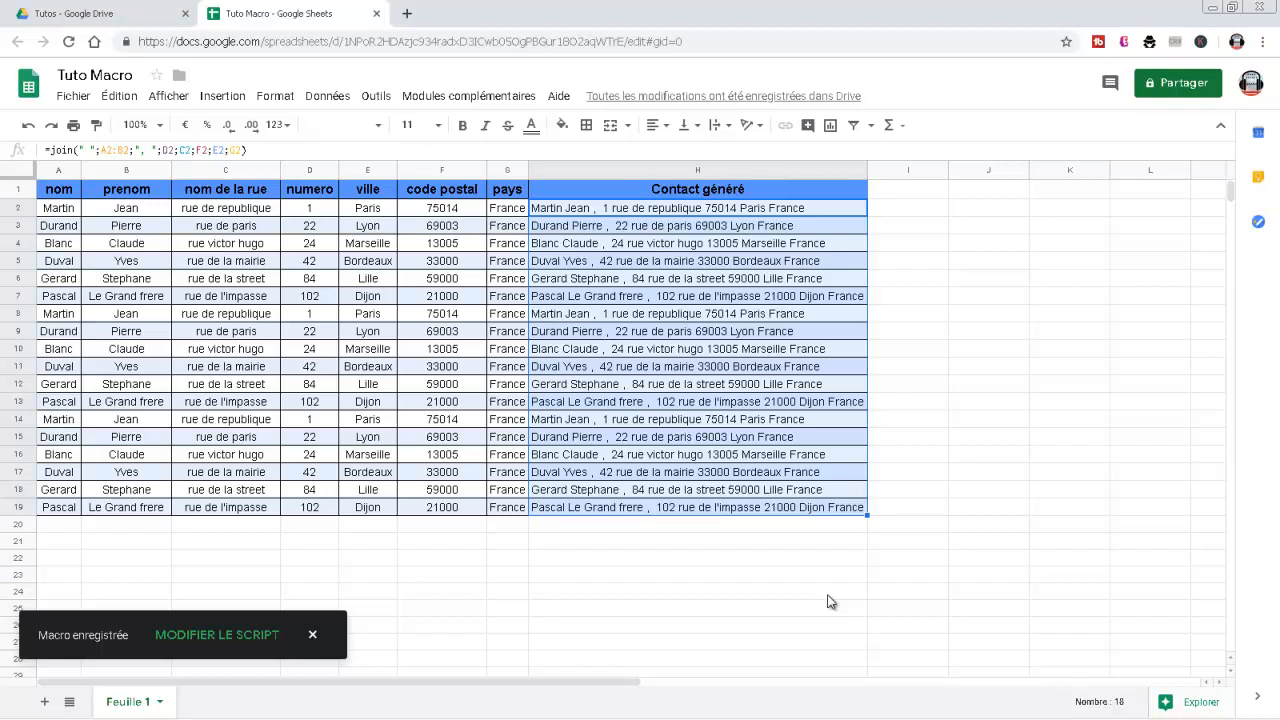
# Step: Undo the contact column and all table formatting, keeping only the plain pasted address data in A1:G19
pyautogui.hotkey('ctrl', 'z')
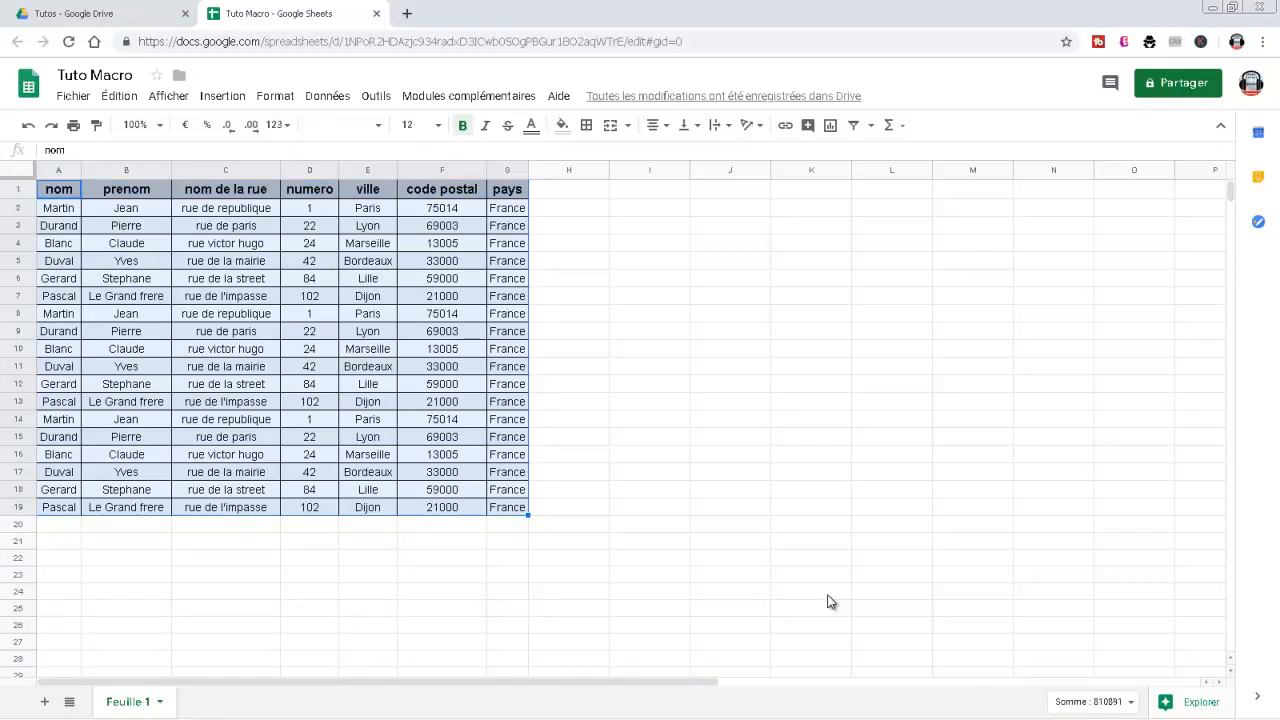
pyautogui.hotkey('ctrl', 'z')
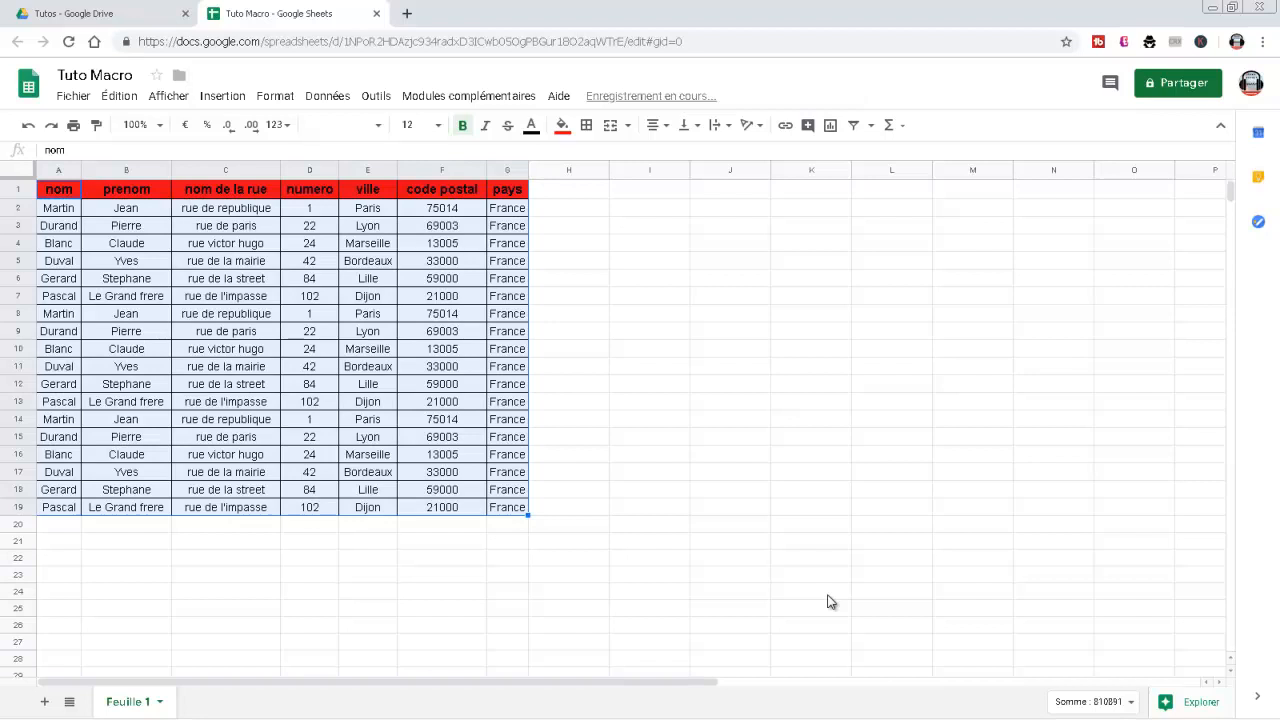
pyautogui.hotkey('ctrl', 'z')
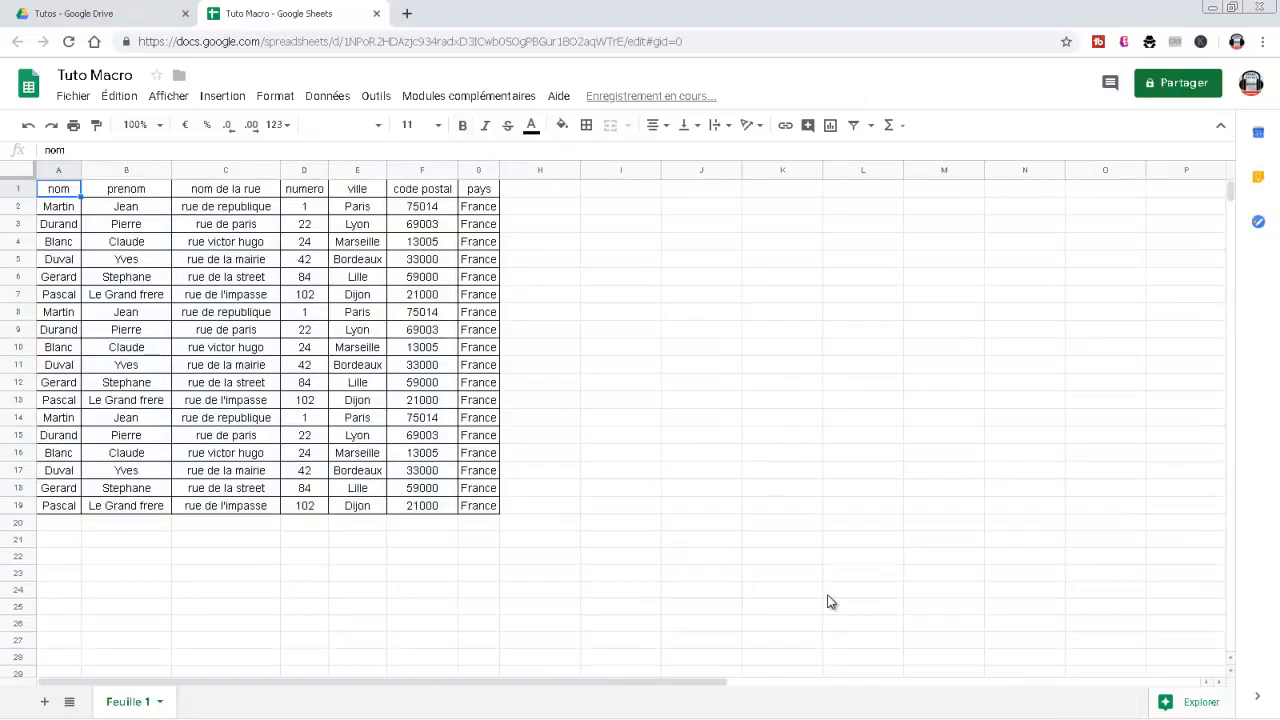
pyautogui.hotkey('ctrl', 'z')
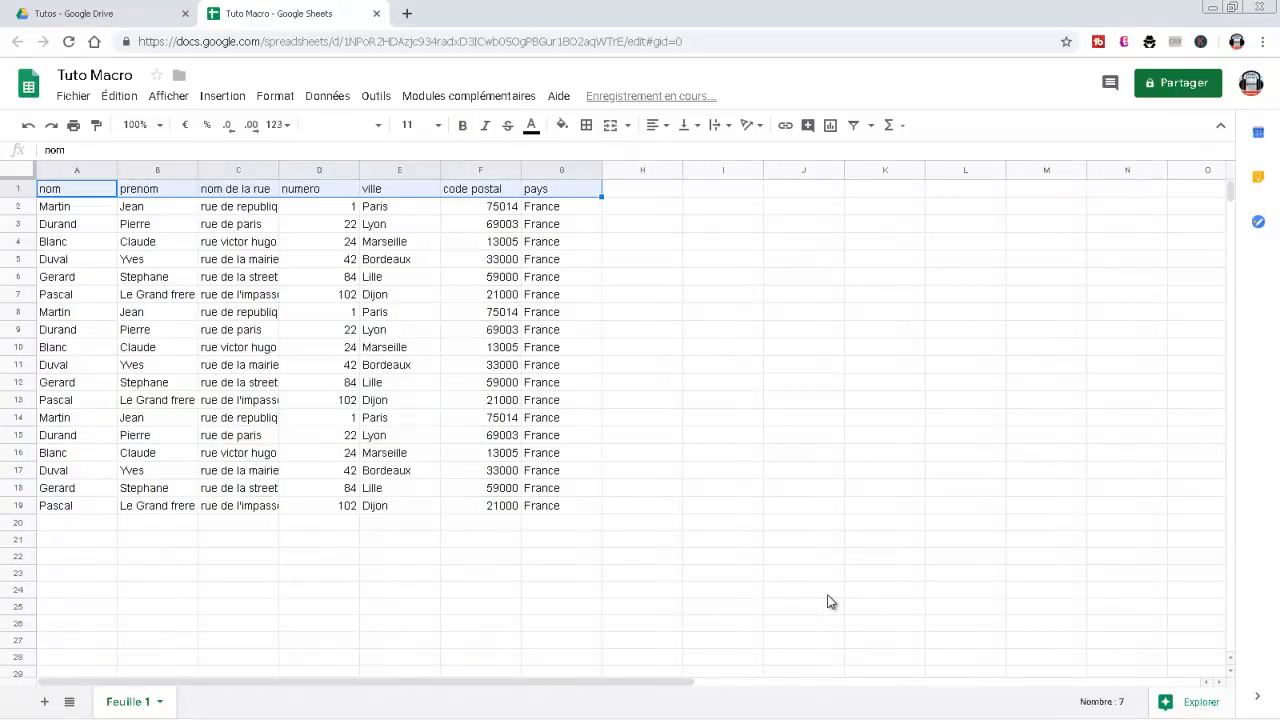
pyautogui.hotkey('ctrl', 'z')
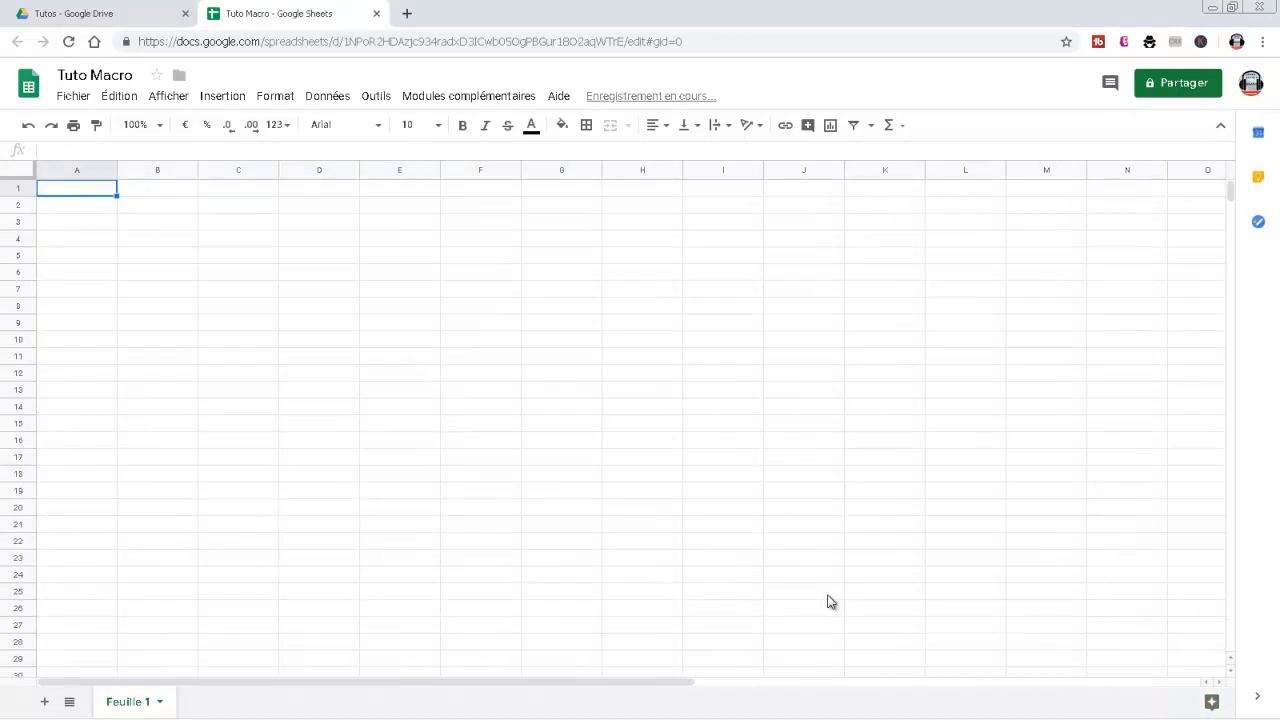
pyautogui.hotkey('ctrl', 'y')
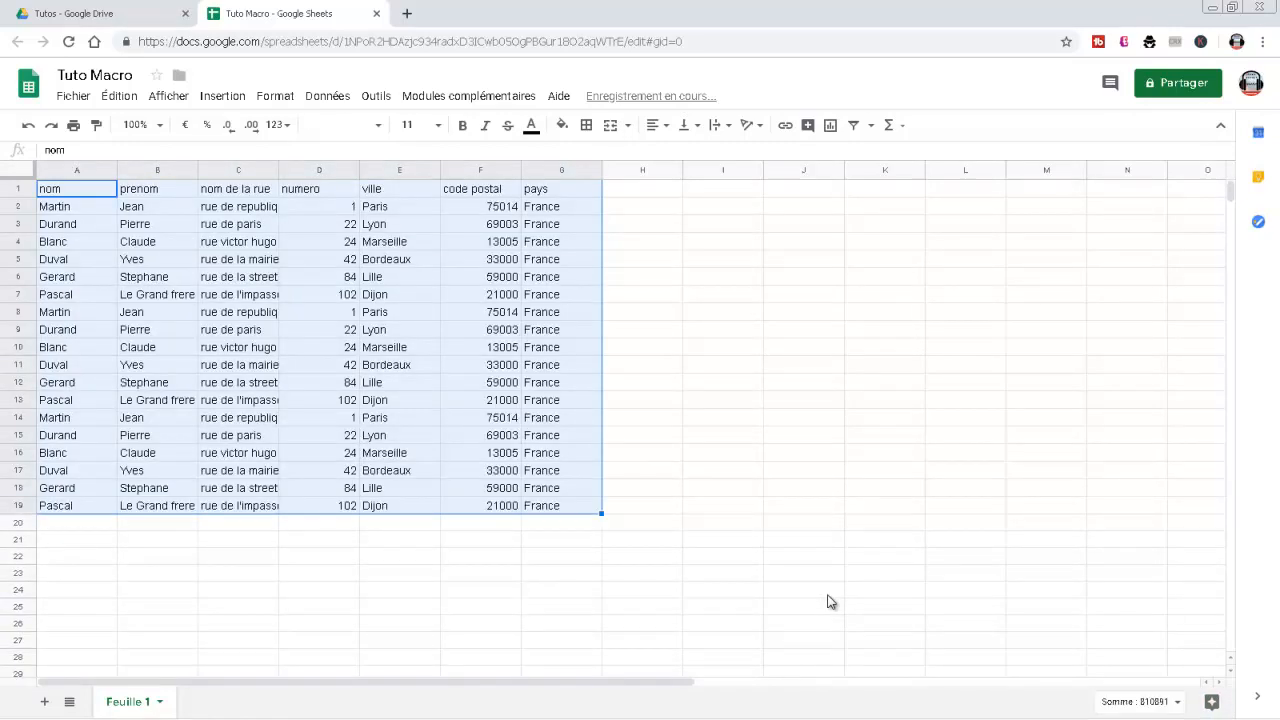
# Step: Run the saved macro "Mise en Forme1" on the plain address table
pyautogui.click(337, 100)
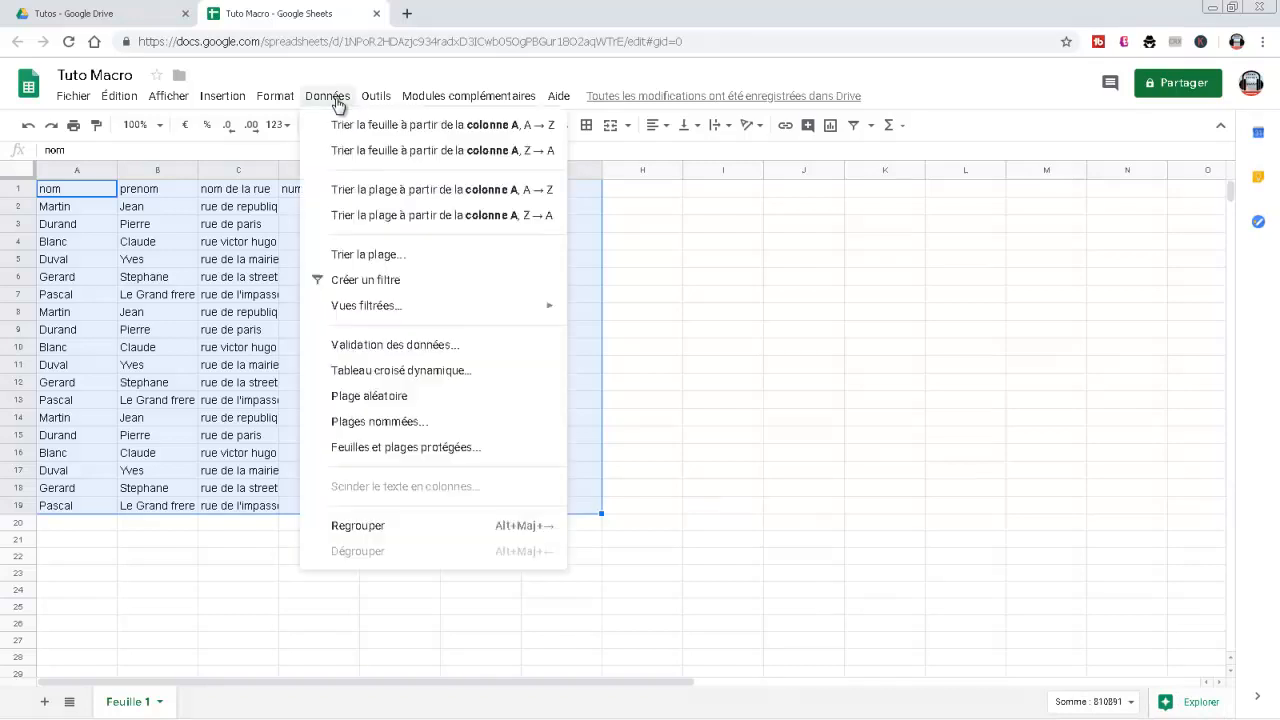
pyautogui.moveTo(378, 97)
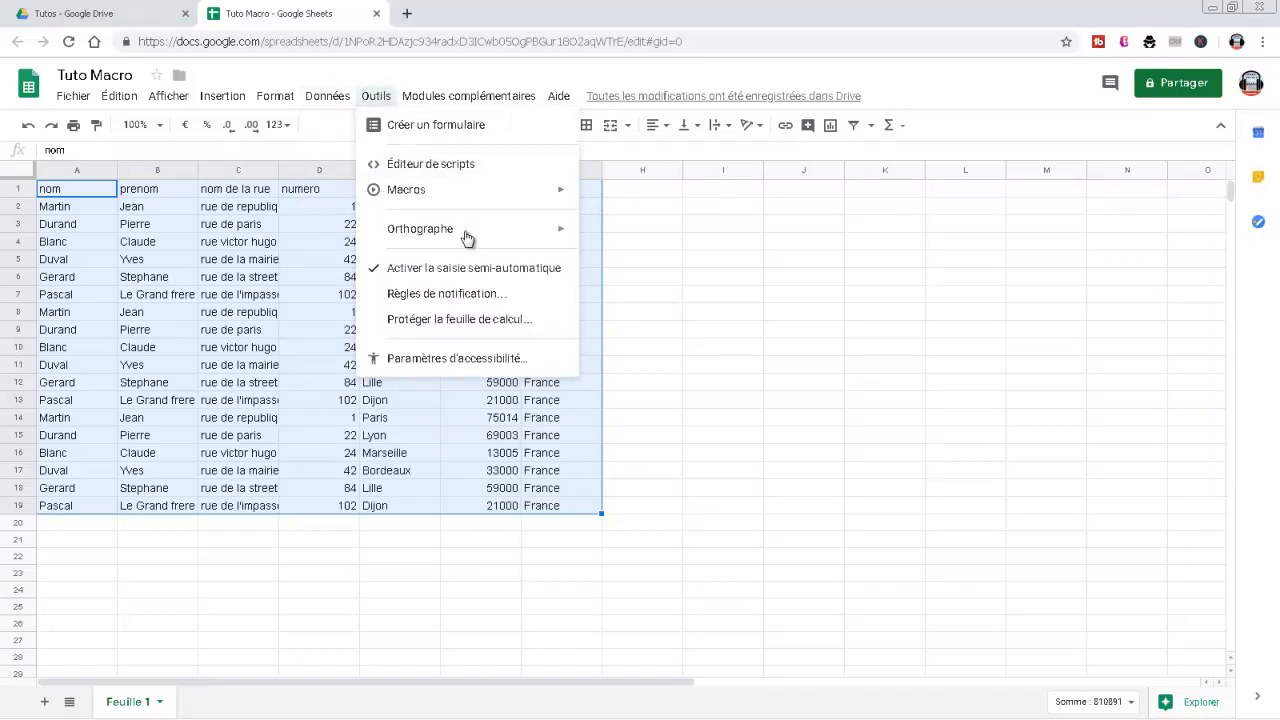
pyautogui.moveTo(530, 196)
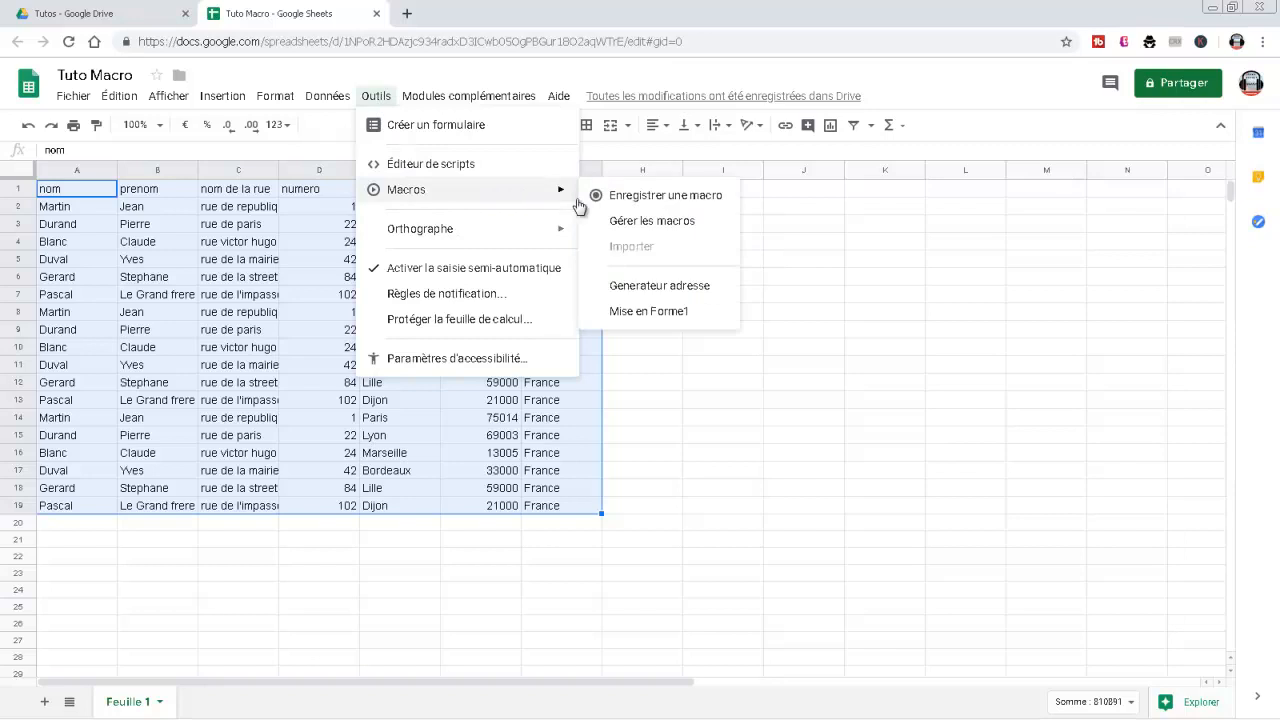
pyautogui.click(628, 313)
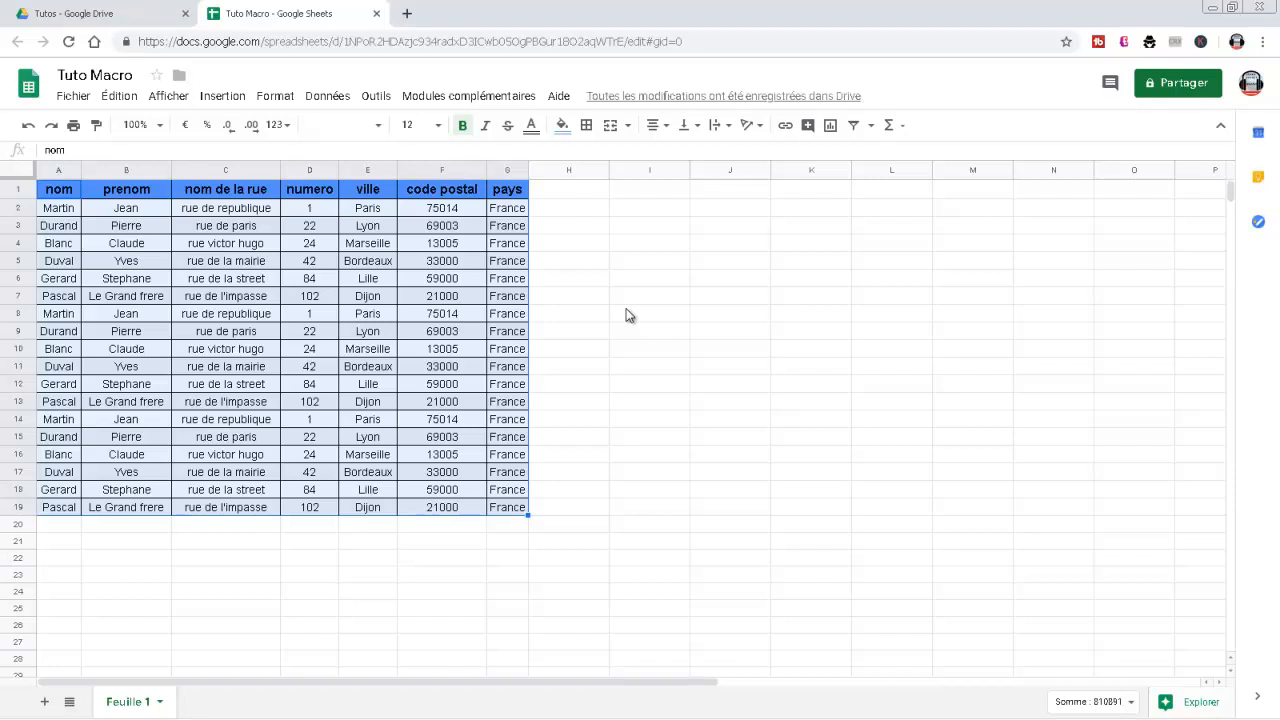
# Step: Undo everything the formatting macro applied, back to the plain address table
pyautogui.hotkey('ctrl', 'z')
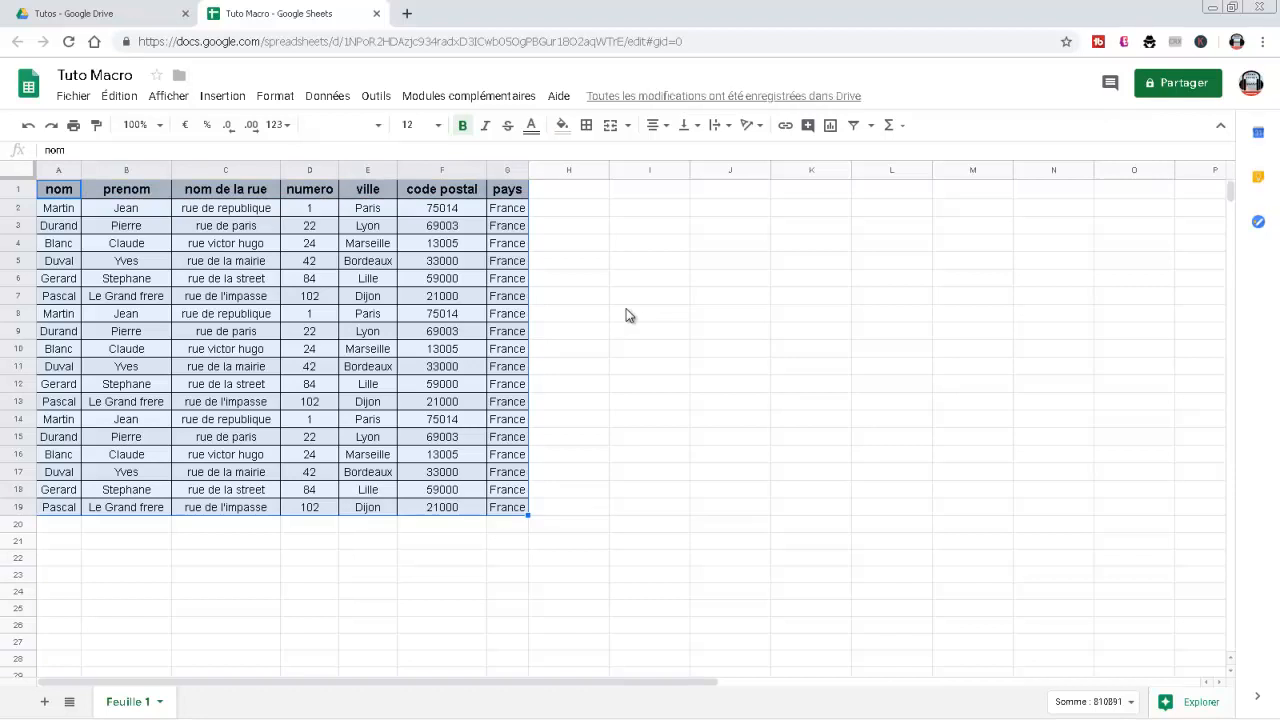
pyautogui.hotkey('ctrl', 'z')
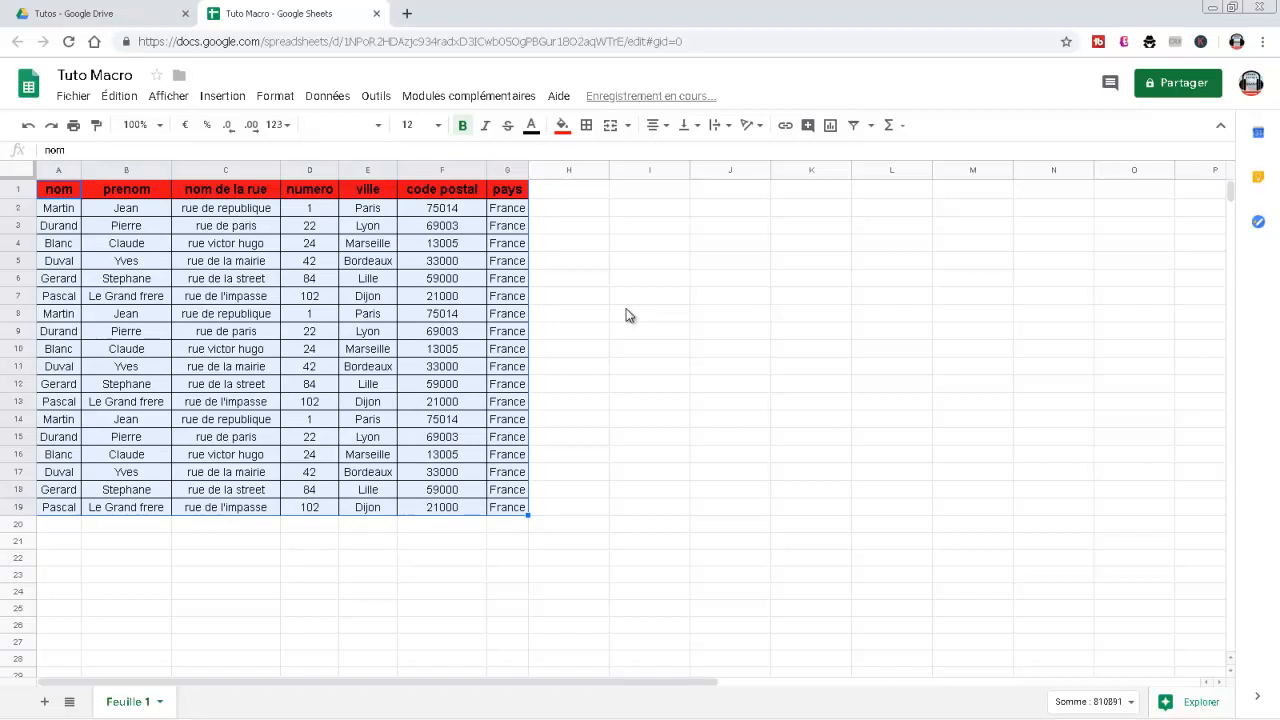
pyautogui.hotkey('ctrl', 'z')
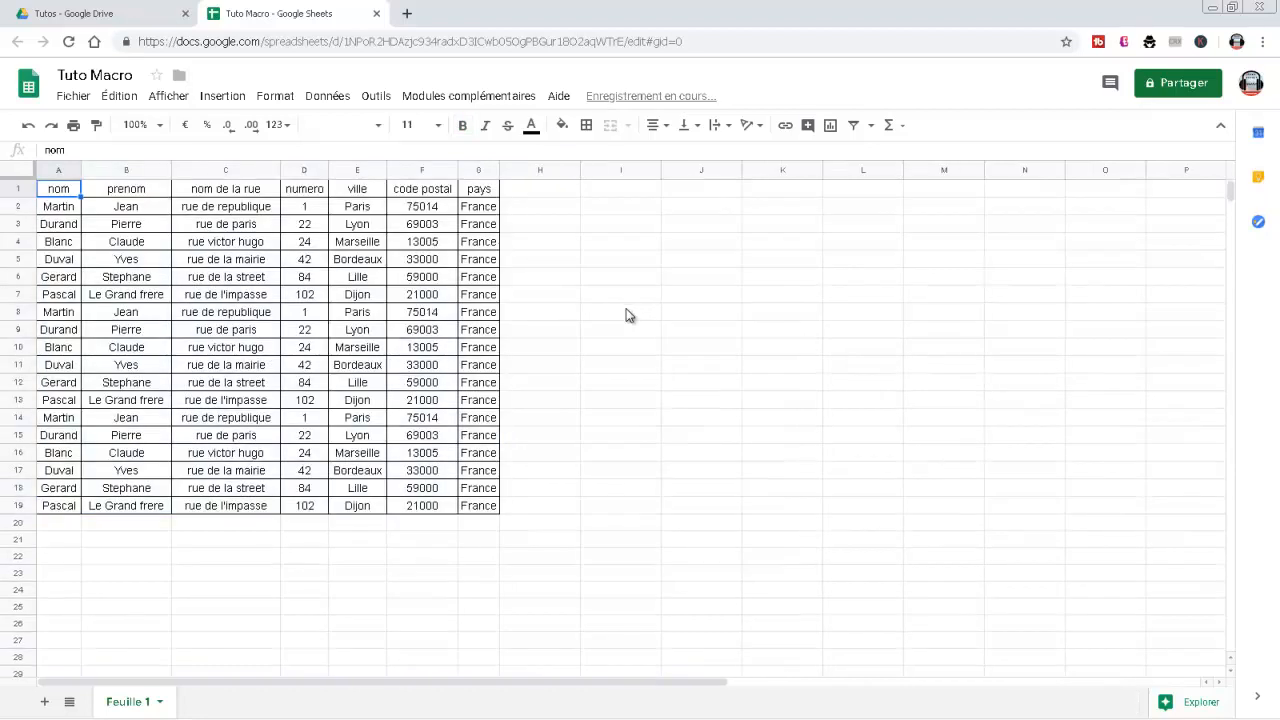
pyautogui.hotkey('ctrl', 'z')
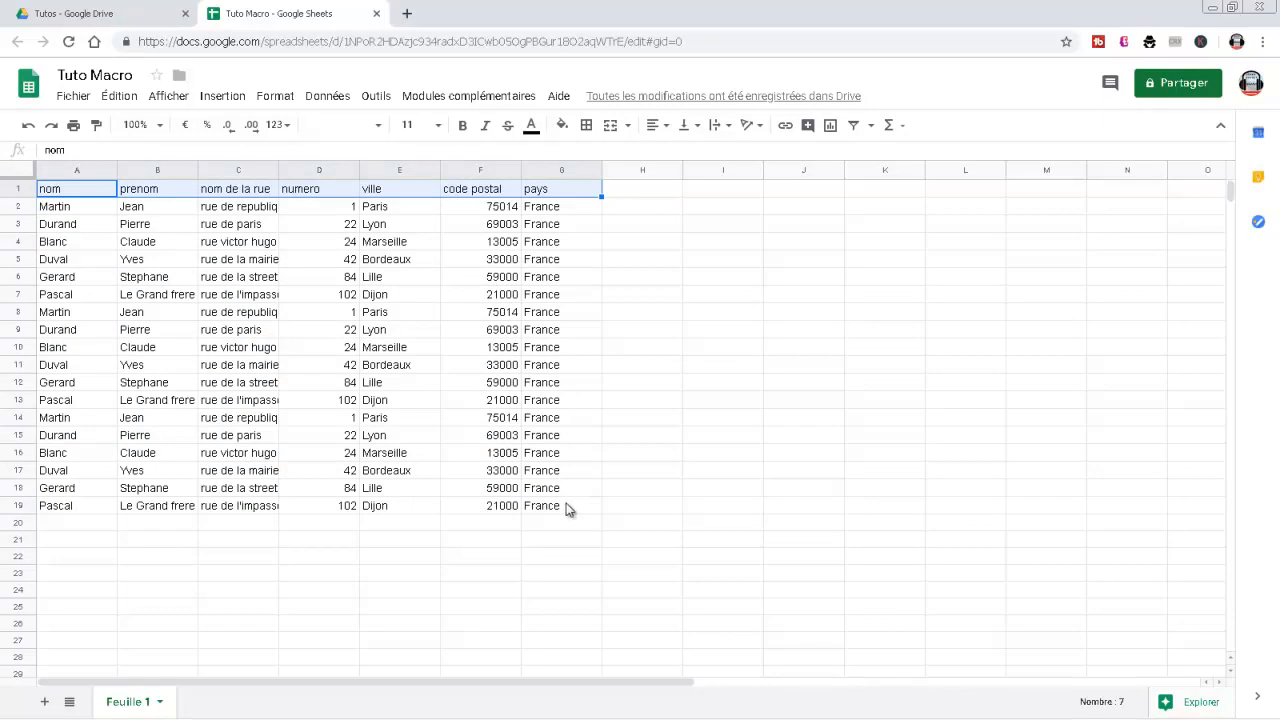
# Step: Copy the address rows A13:G19 and paste them below the table starting at A20
pyautogui.moveTo(561, 505); pyautogui.dragTo(58, 402)
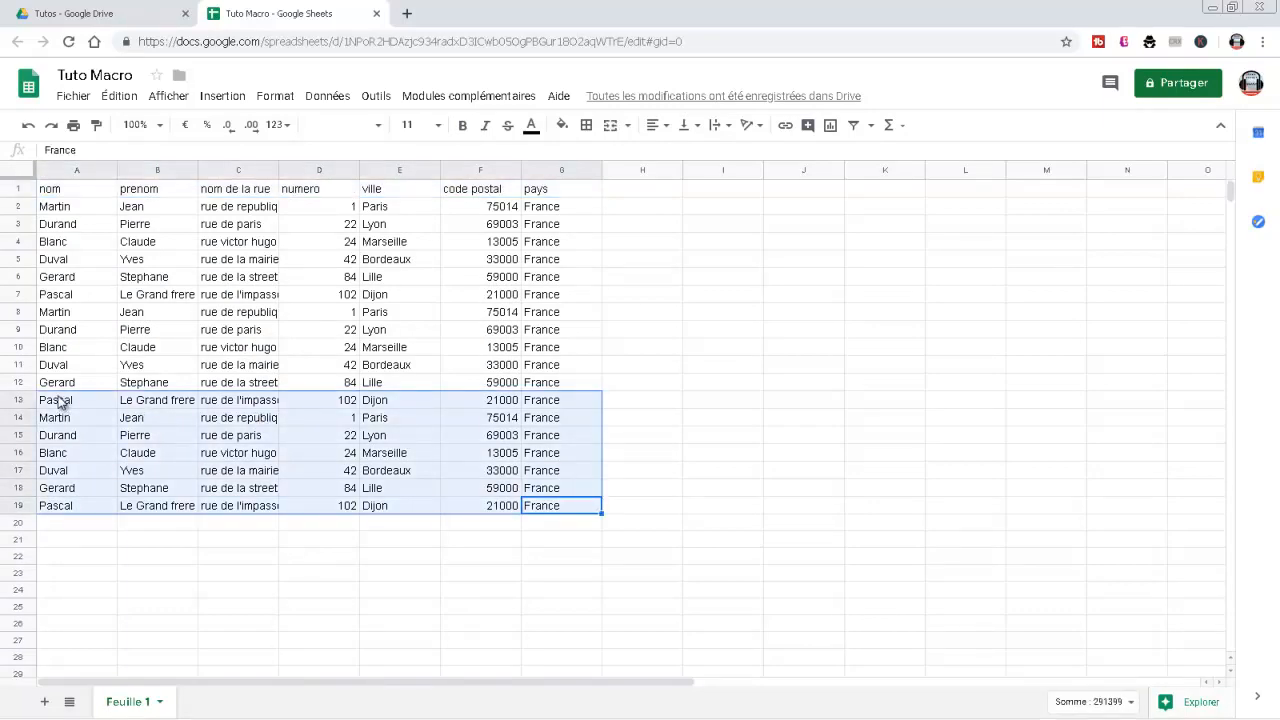
pyautogui.hotkey('ctrl', 'c')
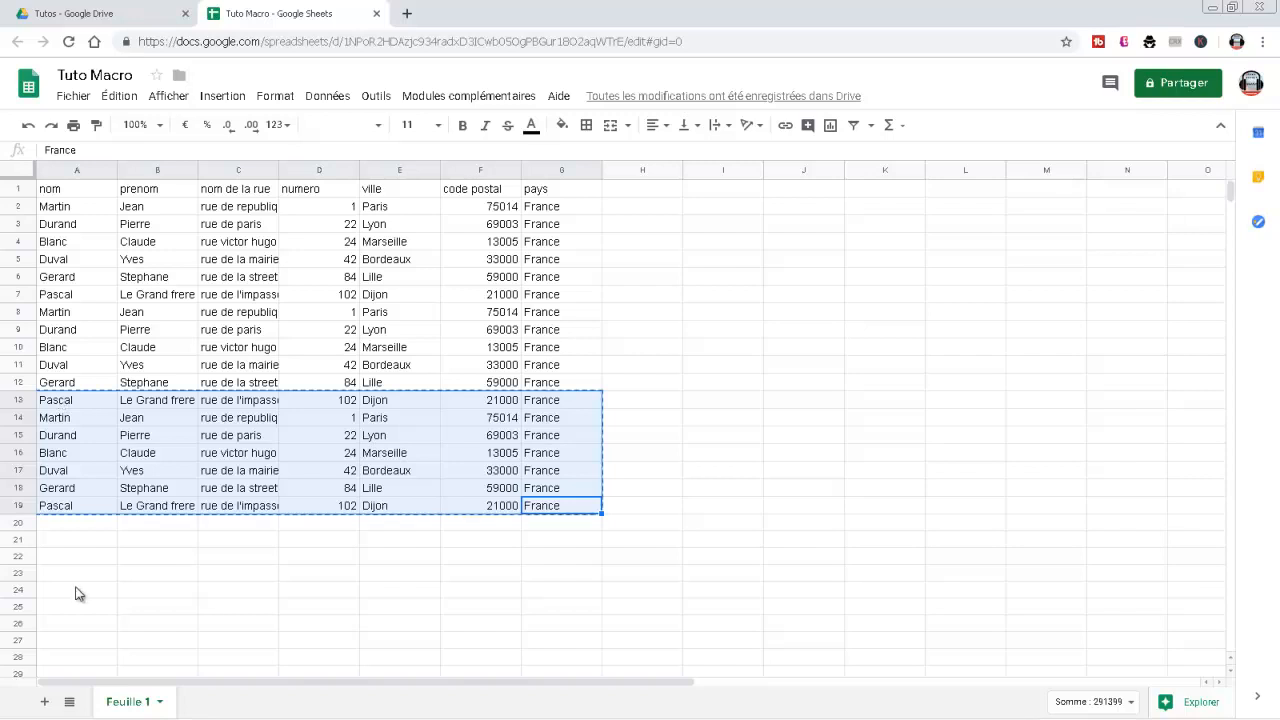
pyautogui.click(54, 531)
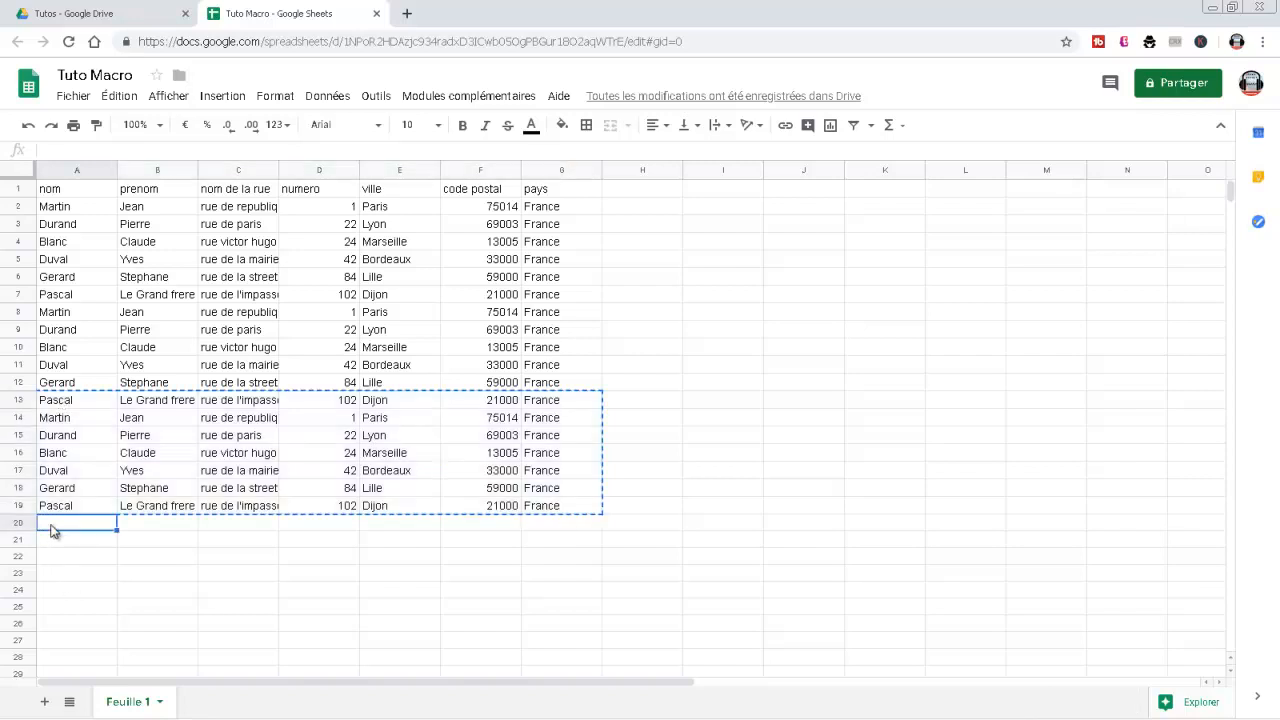
pyautogui.hotkey('ctrl', 'v')
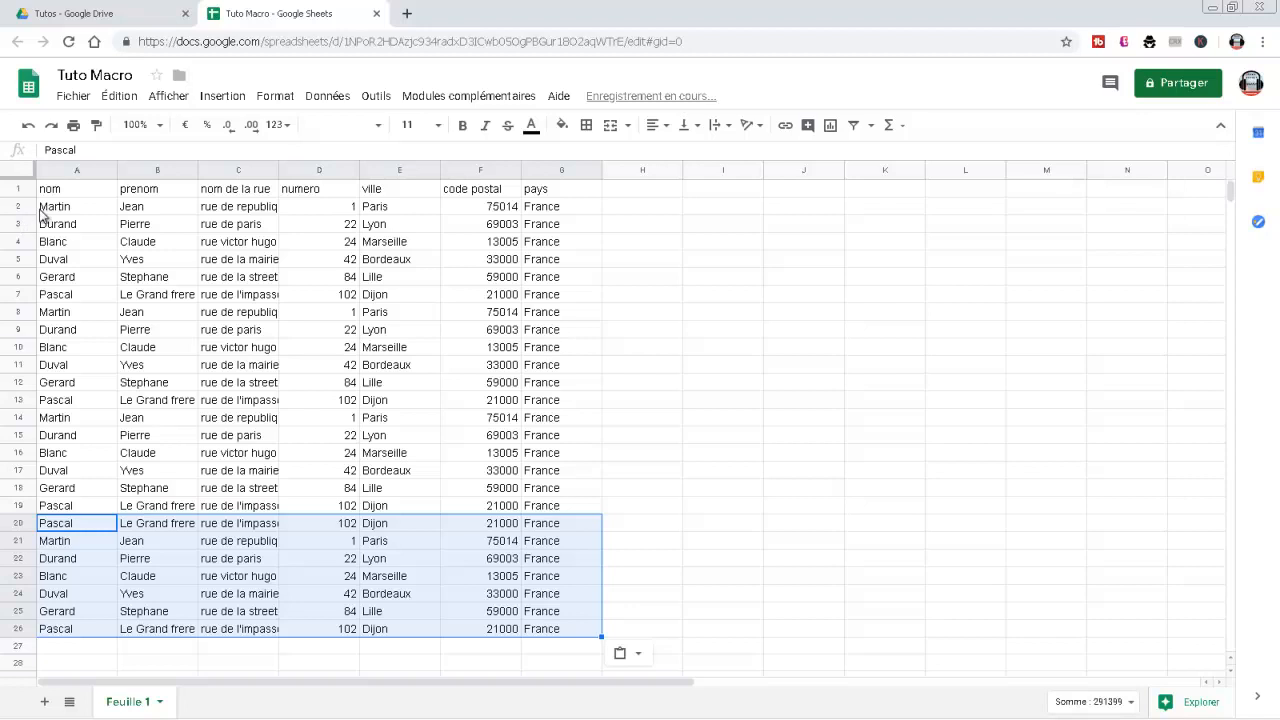
# Step: Select the whole extended table A1:G26 and run the "Mise en Forme1" macro on it
pyautogui.click(48, 192)
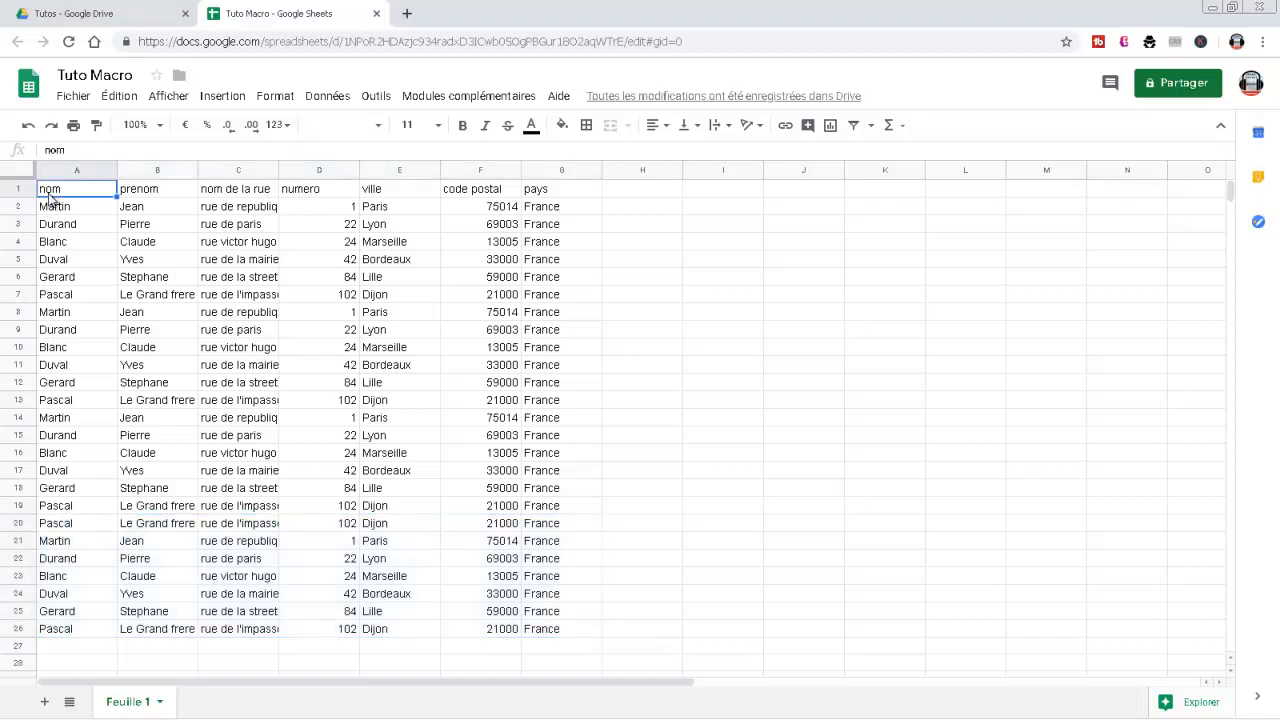
pyautogui.hotkey('ctrl', 'shift', 'Right')
pyautogui.hotkey('ctrl', 'shift', 'Down')
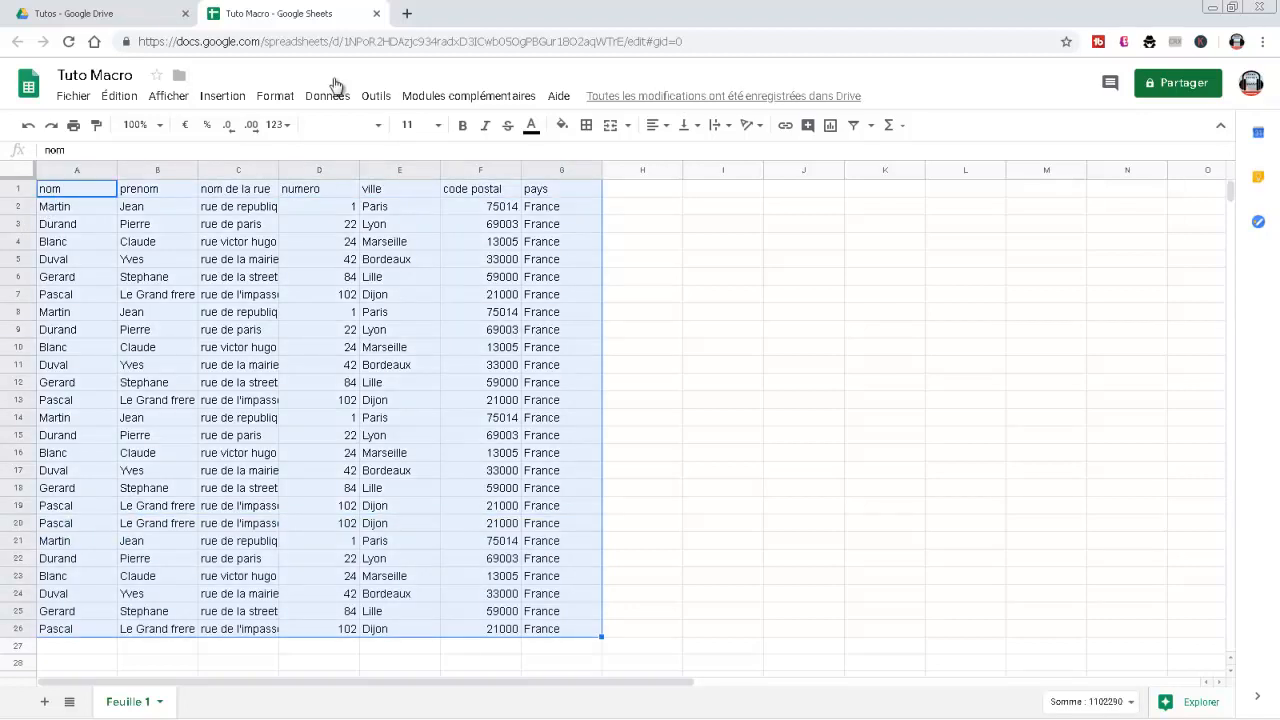
pyautogui.click(373, 94)
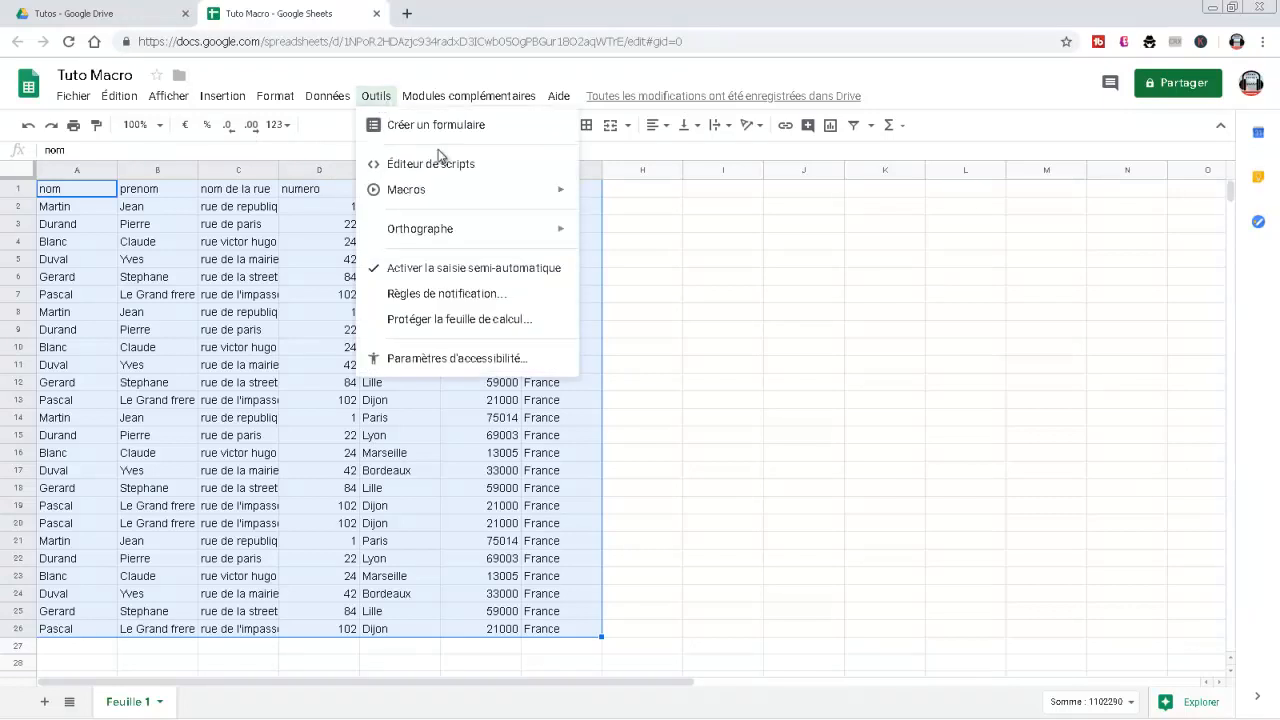
pyautogui.moveTo(512, 192)
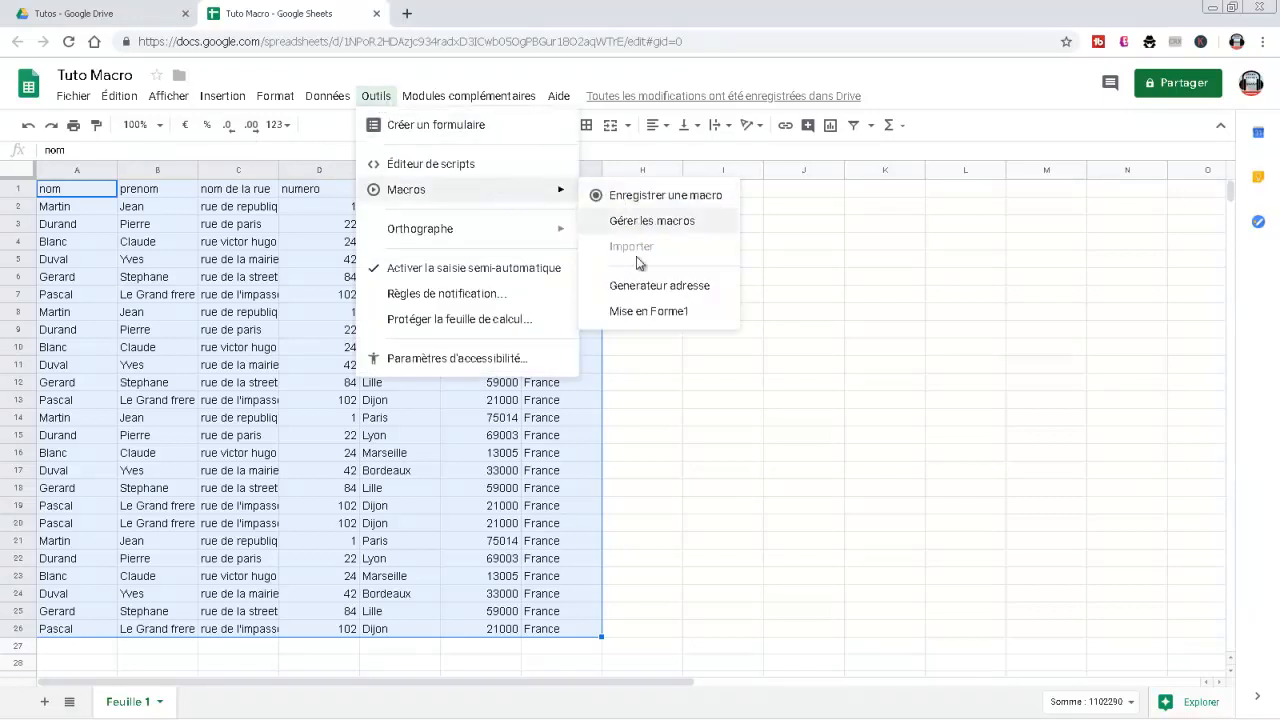
pyautogui.click(650, 316)
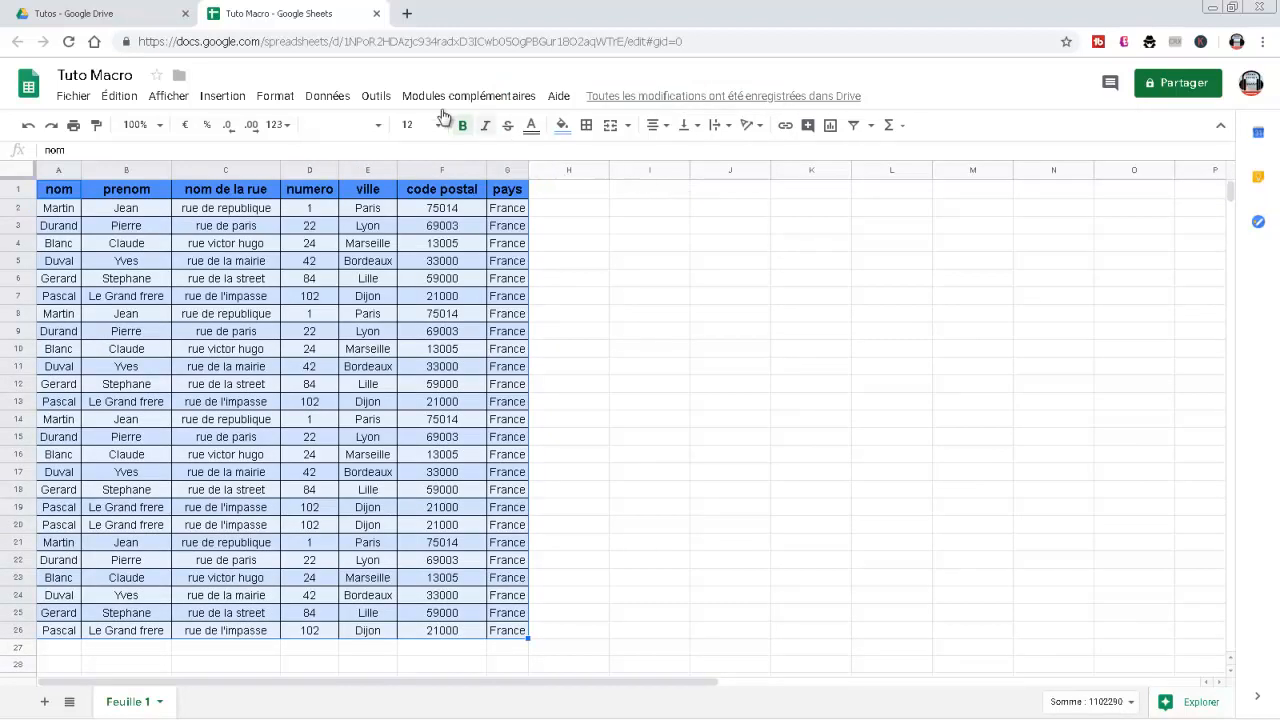
# Step: Run the "Generateur adresse" macro on the formatted table
pyautogui.click(376, 96)
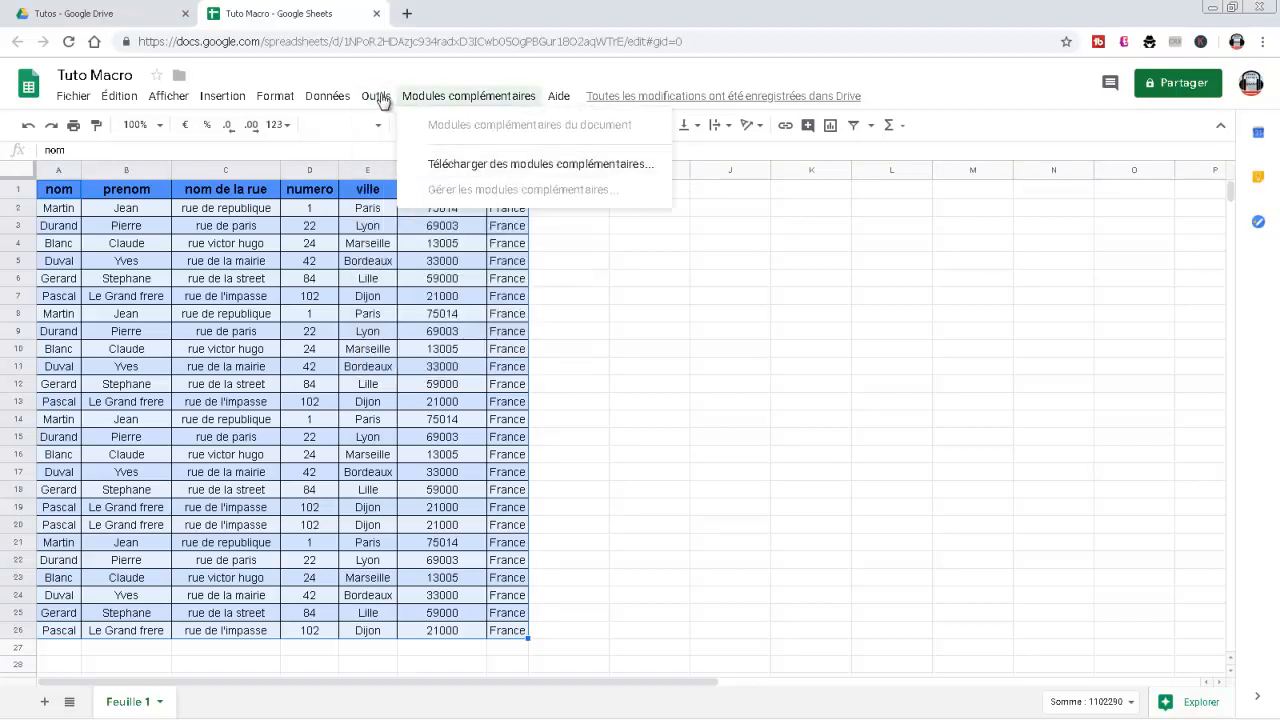
pyautogui.moveTo(571, 191)
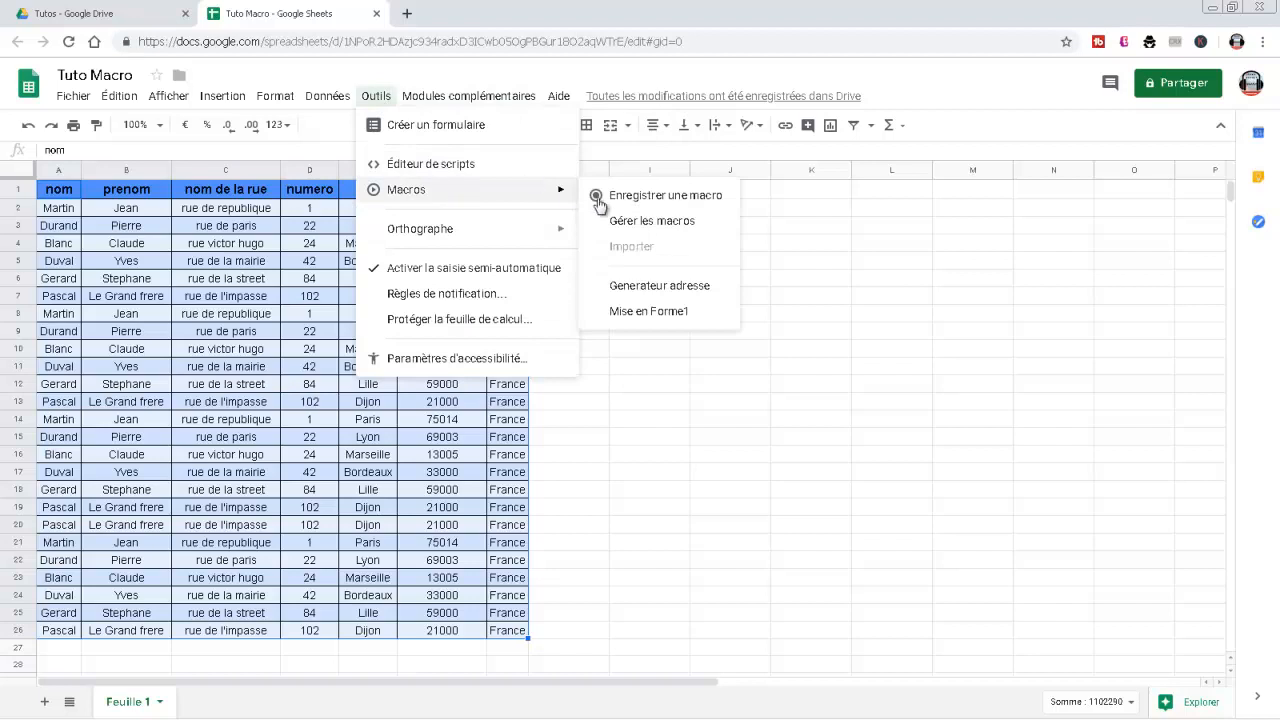
pyautogui.click(643, 290)
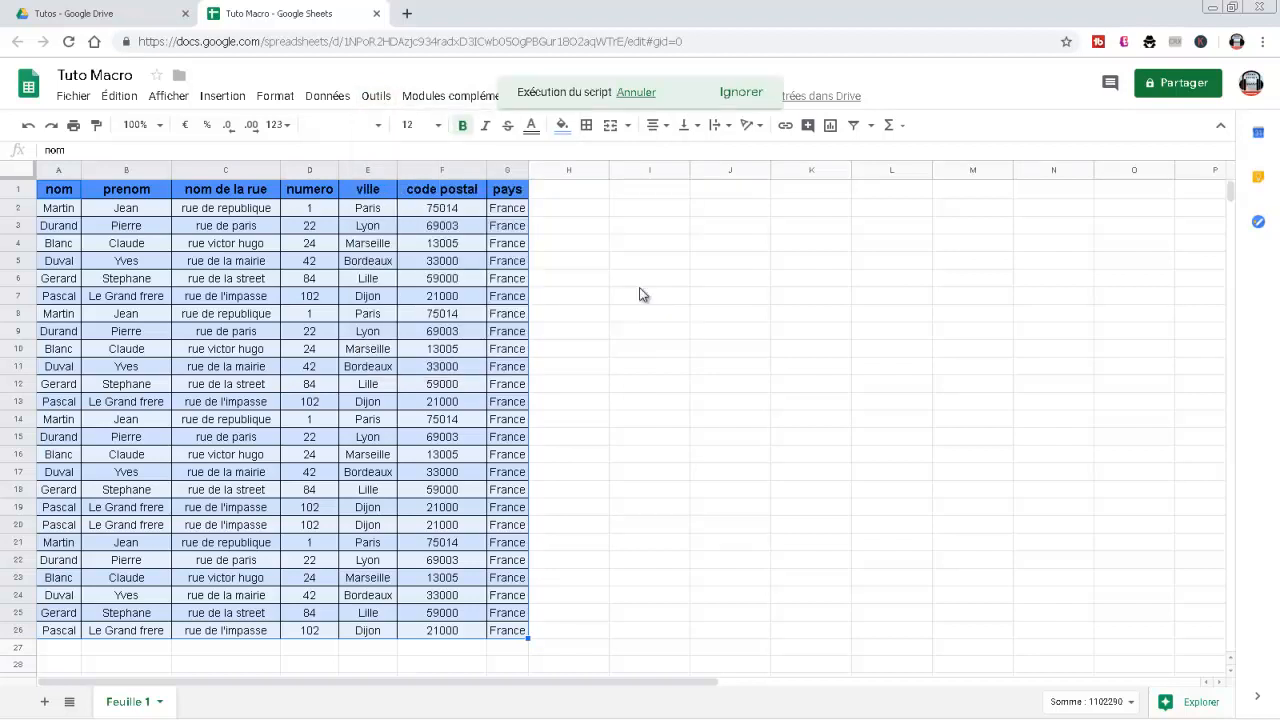